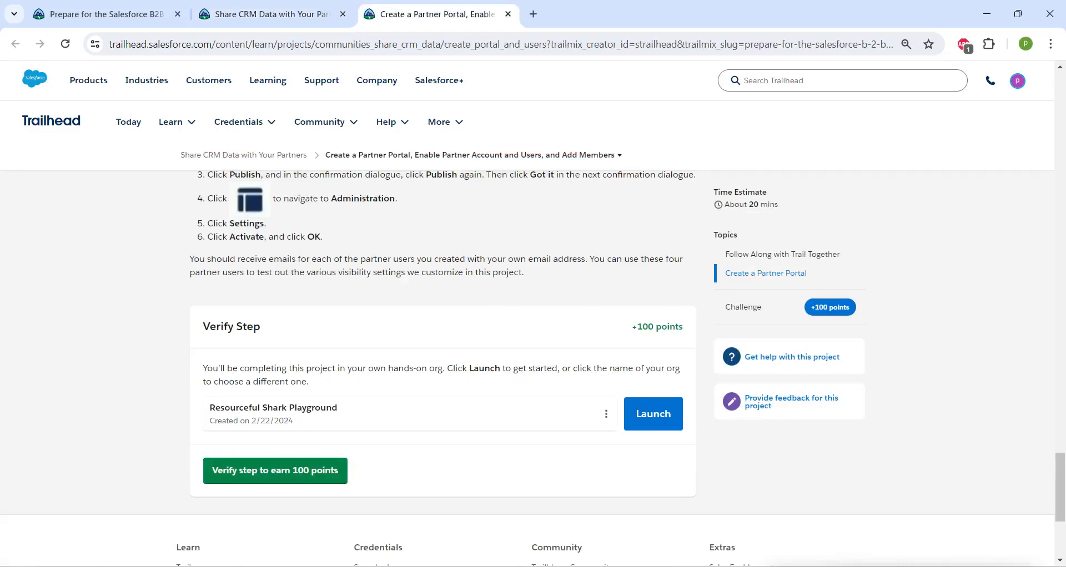
# Step: Launch the Resourceful Shark Playground and open the Digital Experiences settings in Setup
pyautogui.click(653, 415)
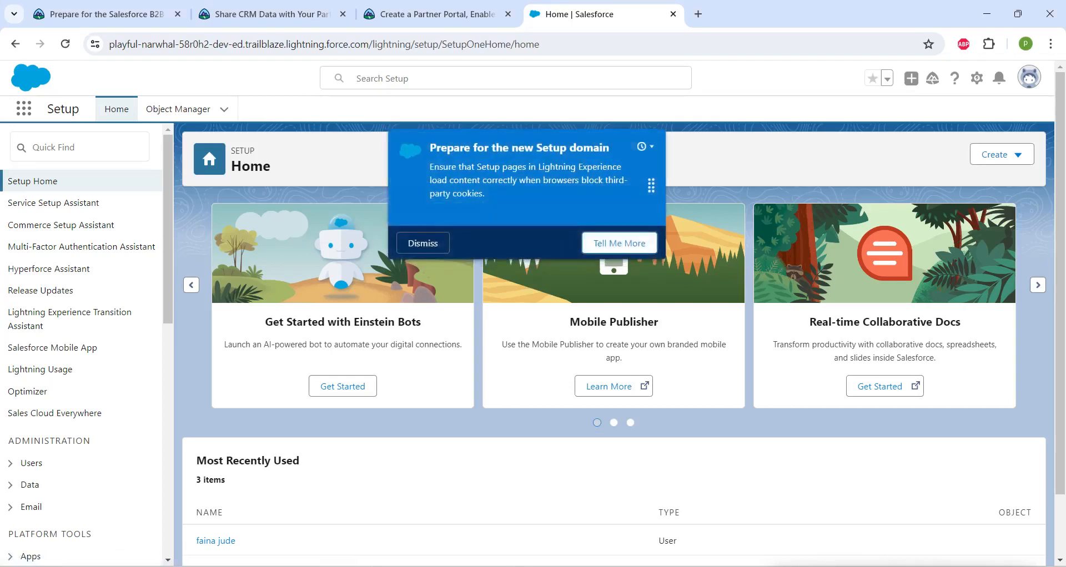
pyautogui.click(619, 244)
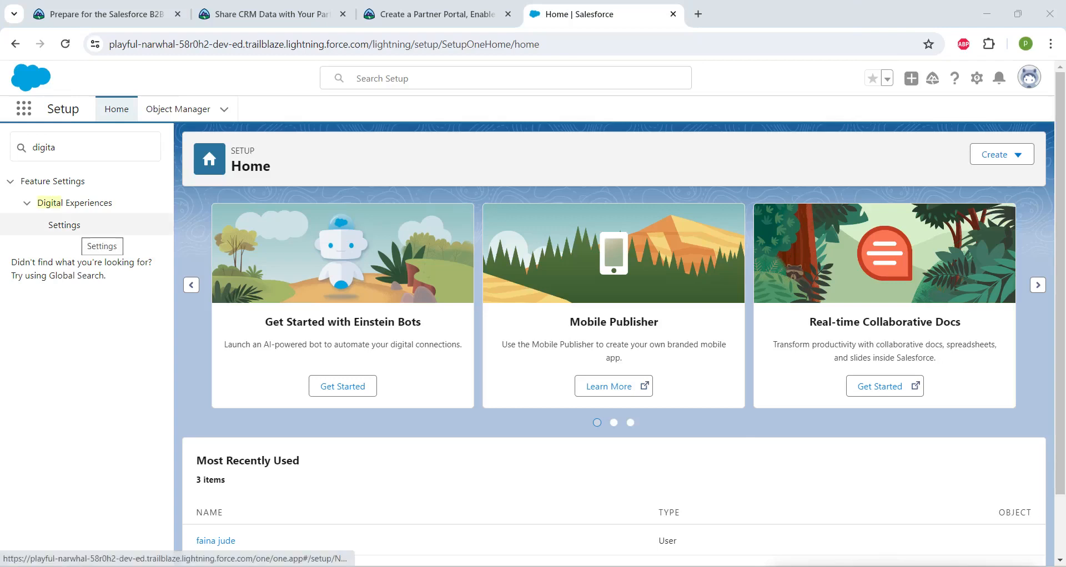
pyautogui.click(73, 226)
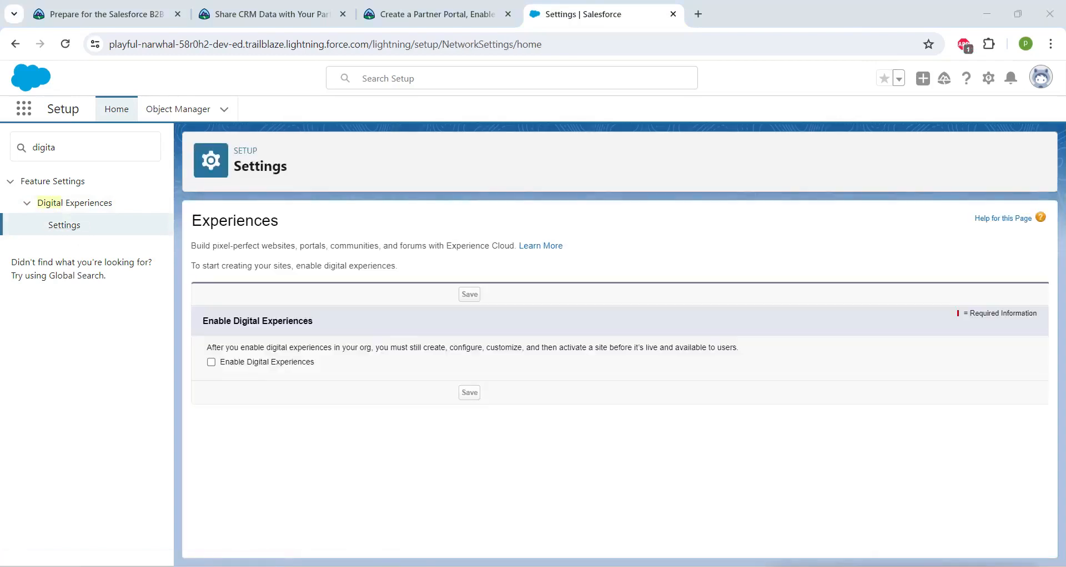
# Step: Enable Digital Experiences for the org, save the setting and accept the domain registration
pyautogui.click(211, 362)
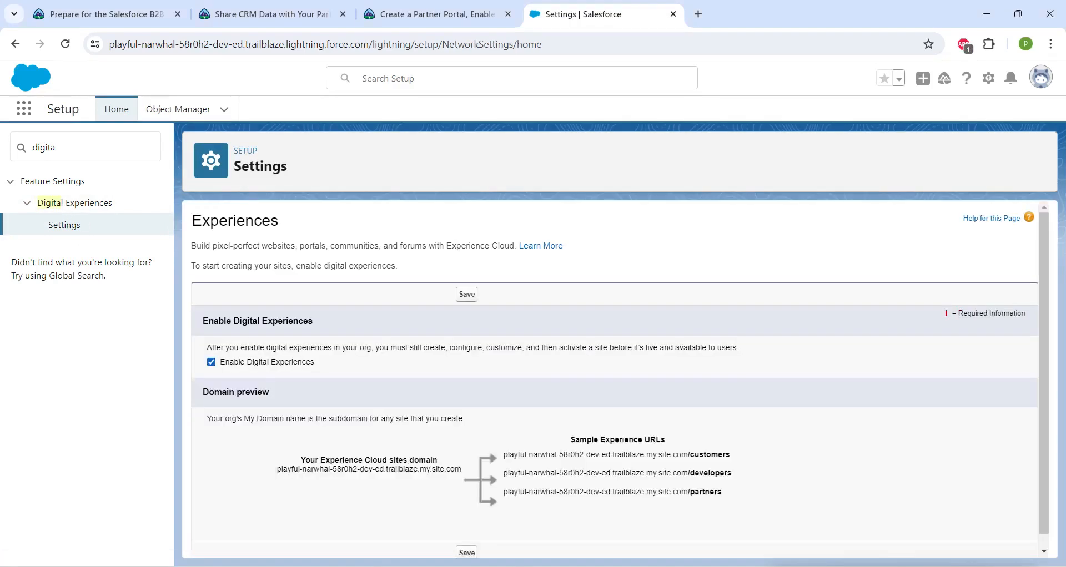
pyautogui.click(467, 294)
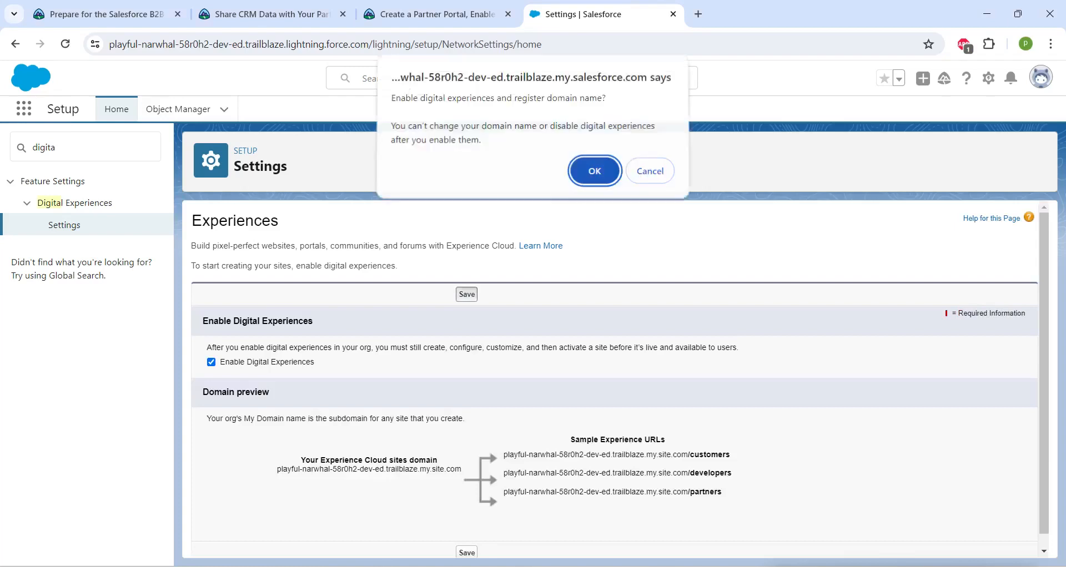
pyautogui.press('Return')
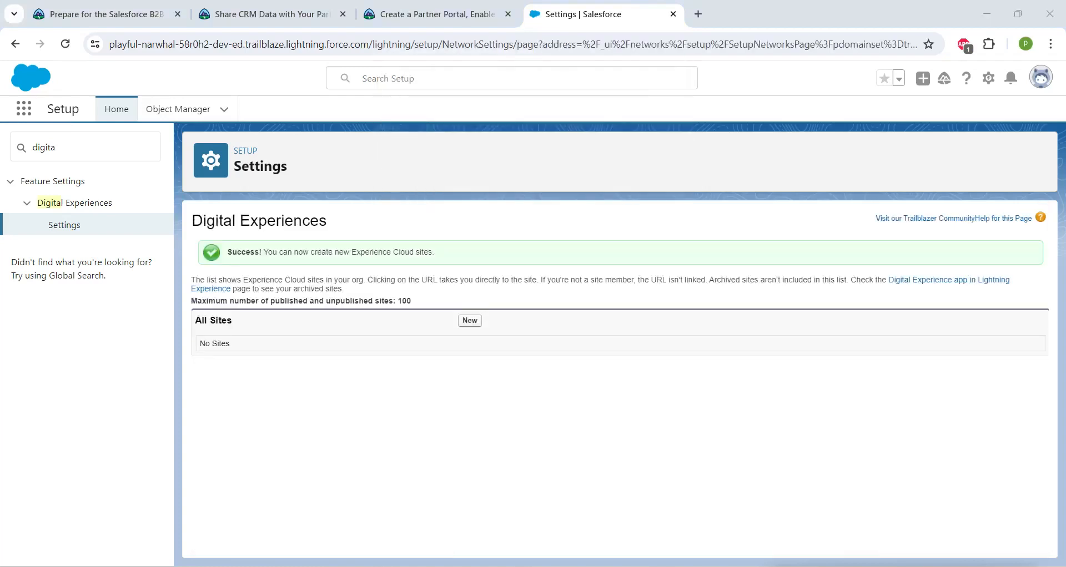
# Step: Reload Setup, search it for "digita" and reopen the Digital Experiences settings
pyautogui.doubleClick(44, 147)
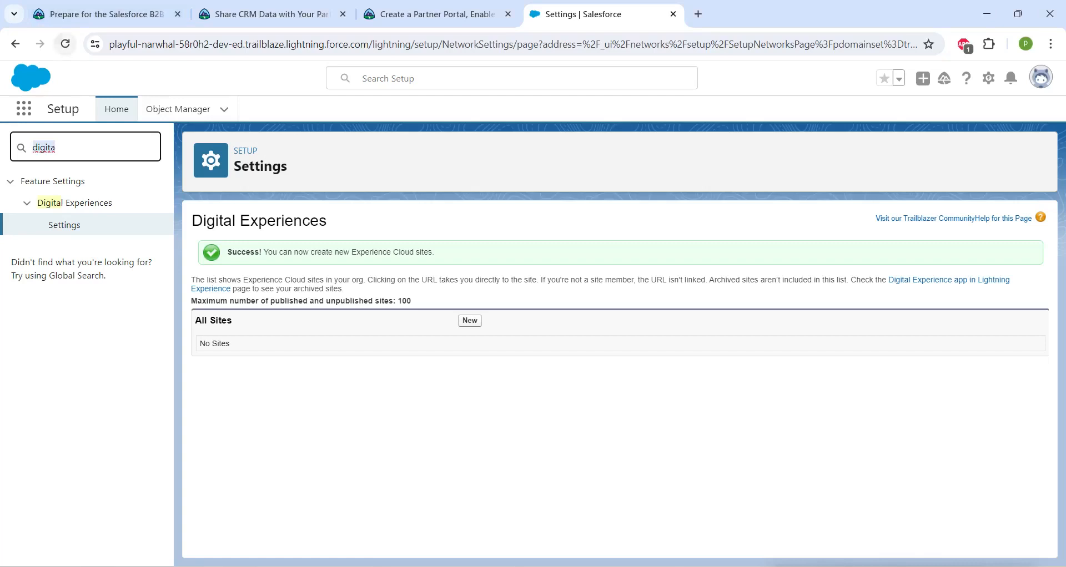
pyautogui.click(65, 44)
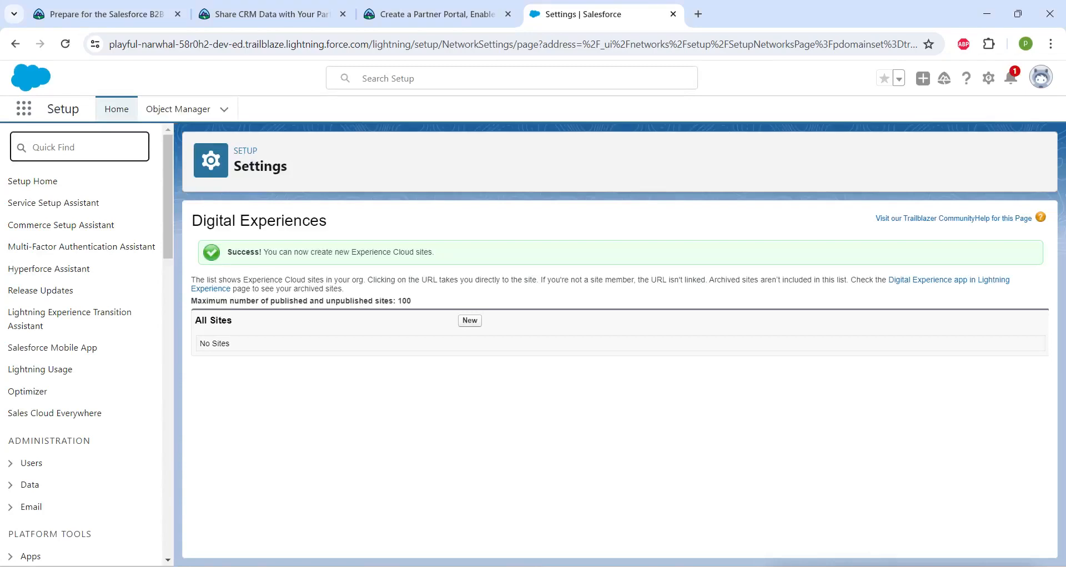
pyautogui.write('digita')
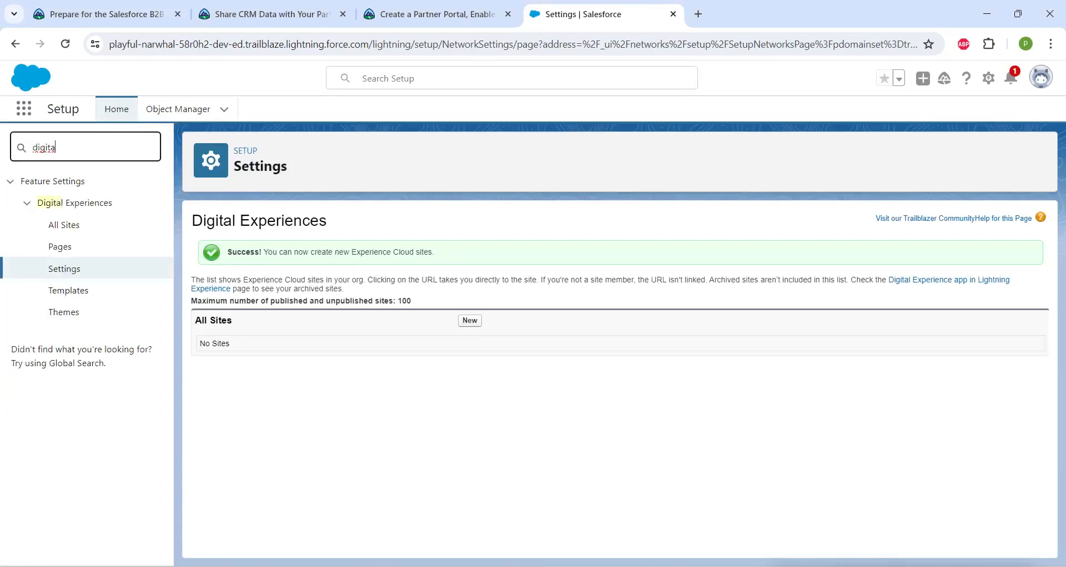
pyautogui.click(65, 269)
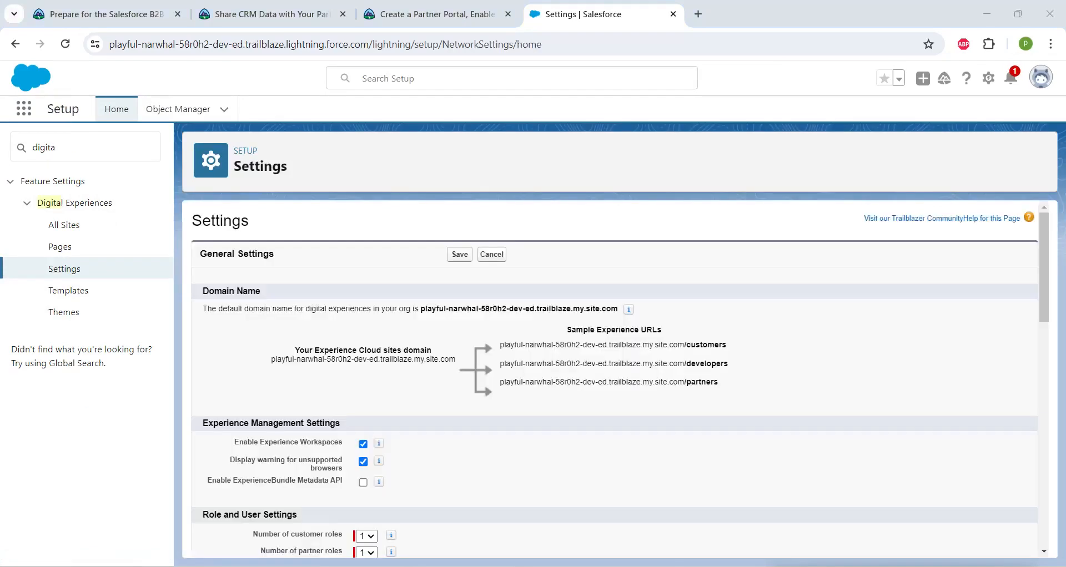
# Step: Set the number of partner roles to 2 under Role and User Settings and save the settings
pyautogui.scroll(-3, 615, 379)
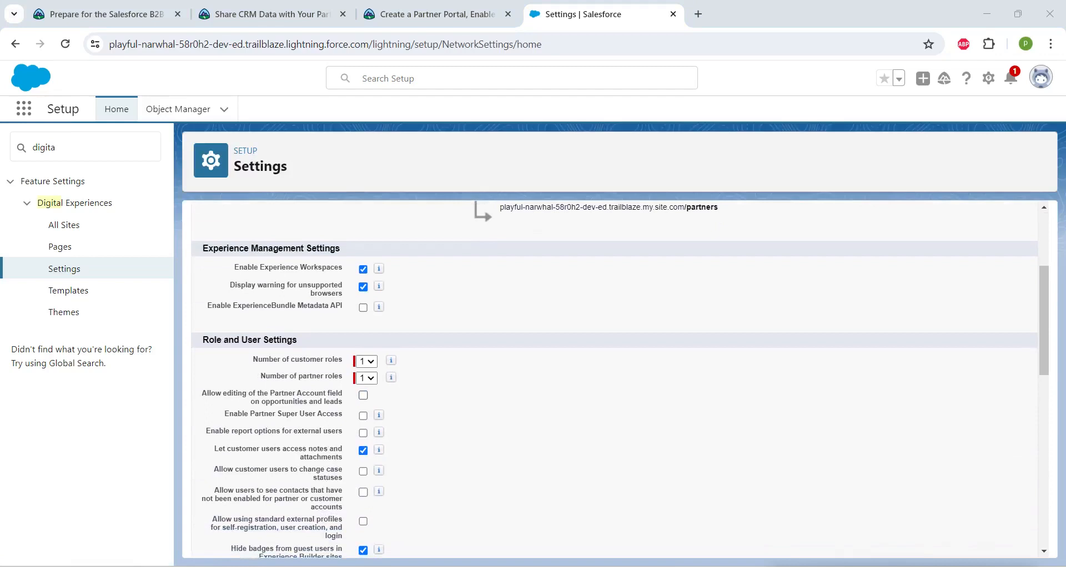
pyautogui.moveTo(259, 376); pyautogui.dragTo(343, 376)
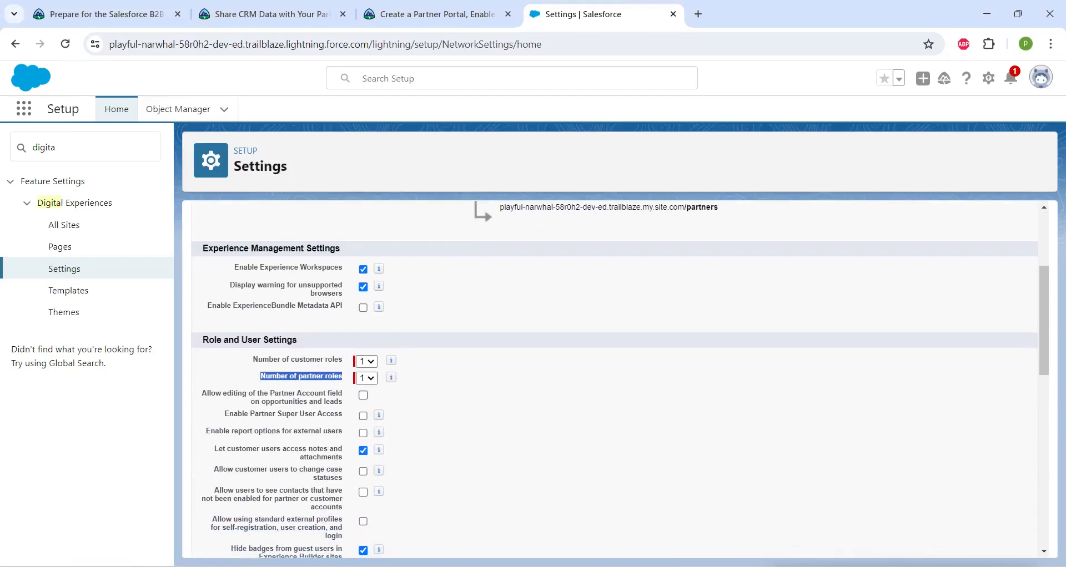
pyautogui.click(367, 379)
pyautogui.click(366, 401)
pyautogui.scroll(3, 615, 380)
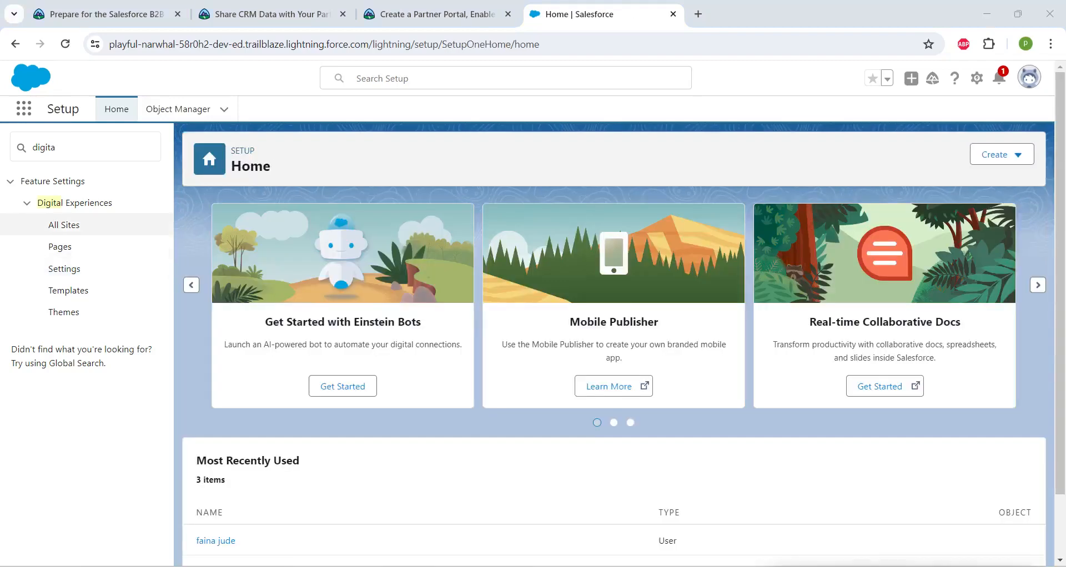
# Step: Start a new Experience Cloud site from All Sites using the Partner Central template
pyautogui.click(64, 225)
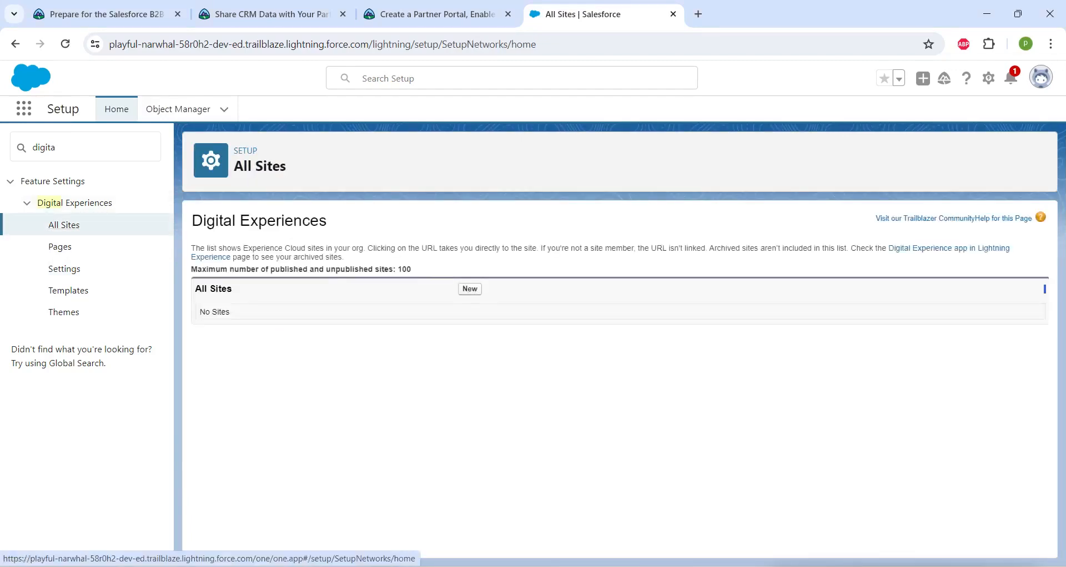
pyautogui.click(469, 288)
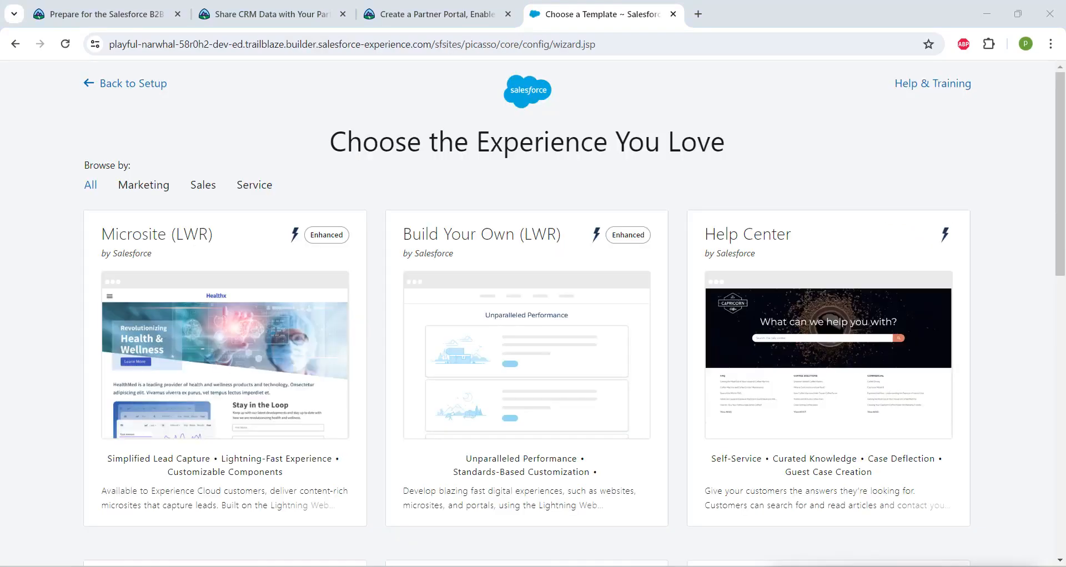
pyautogui.scroll(-12, 526, 313)
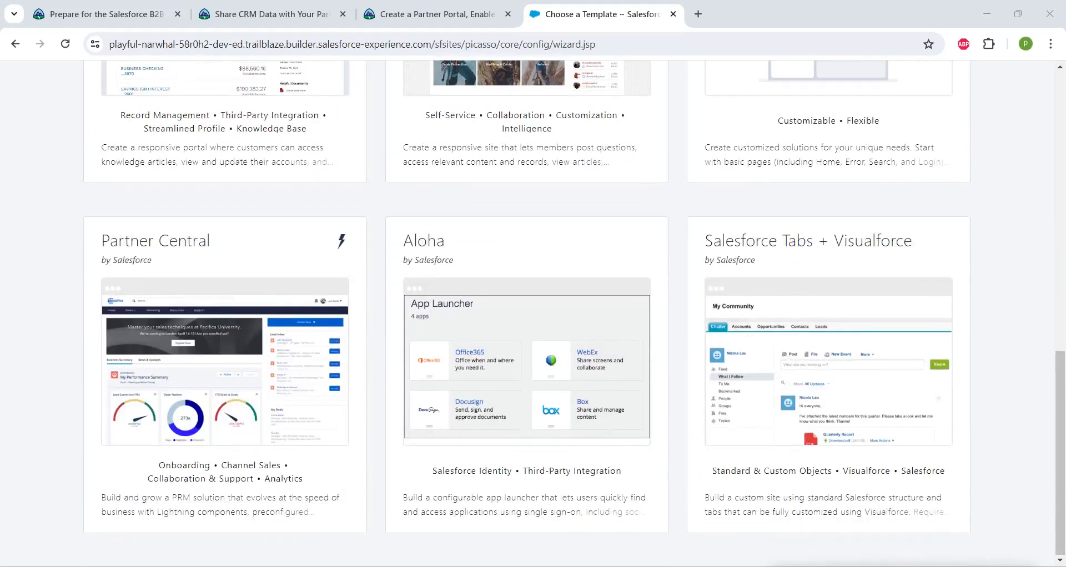
pyautogui.click(225, 375)
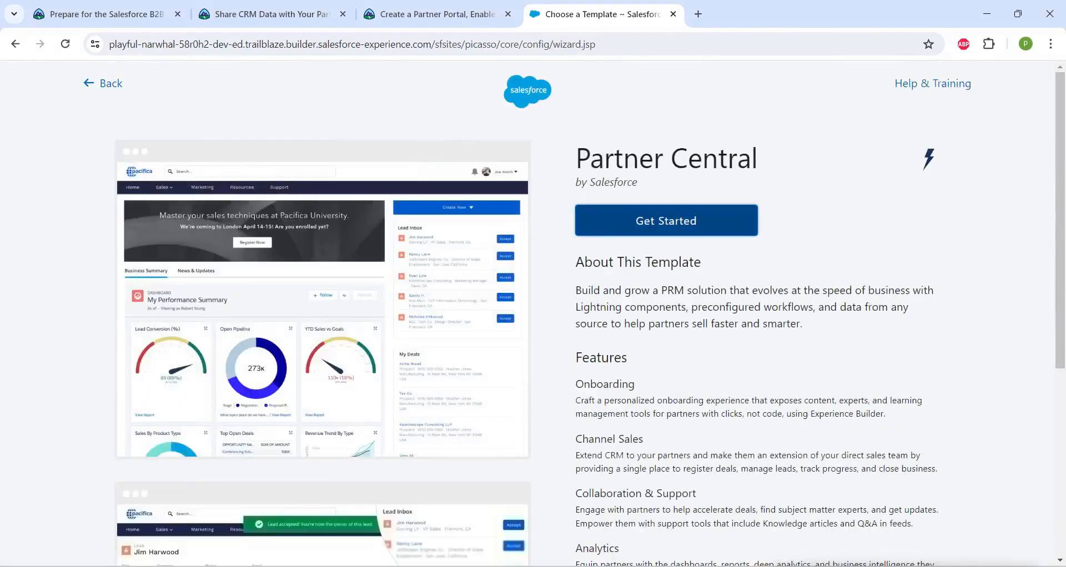
pyautogui.click(667, 221)
pyautogui.hotkey('alt', 'Tab')
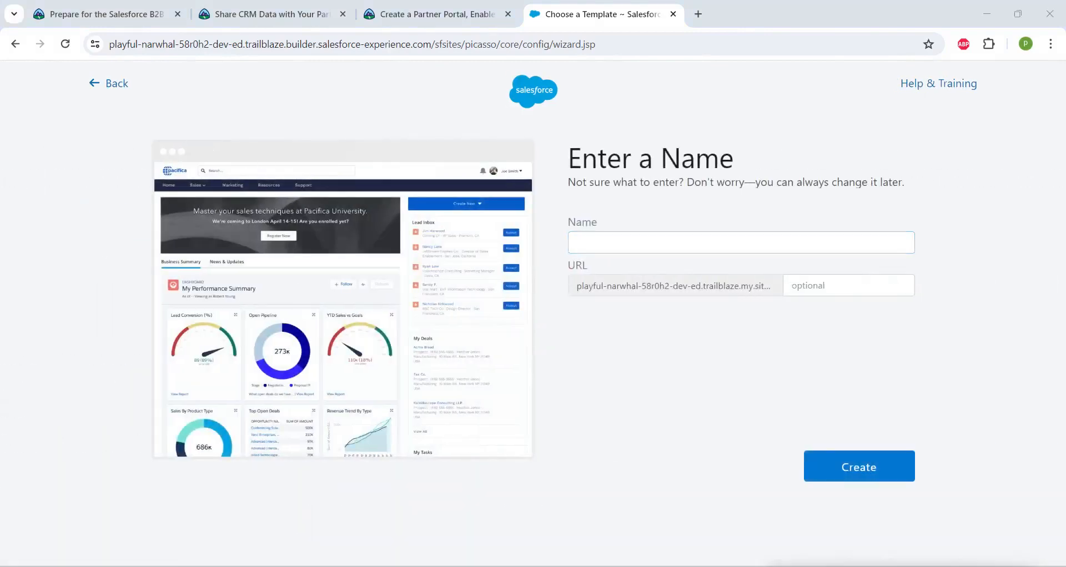
# Step: Name the new site Ursa Major, as given in the Trailhead instructions
pyautogui.click(666, 243)
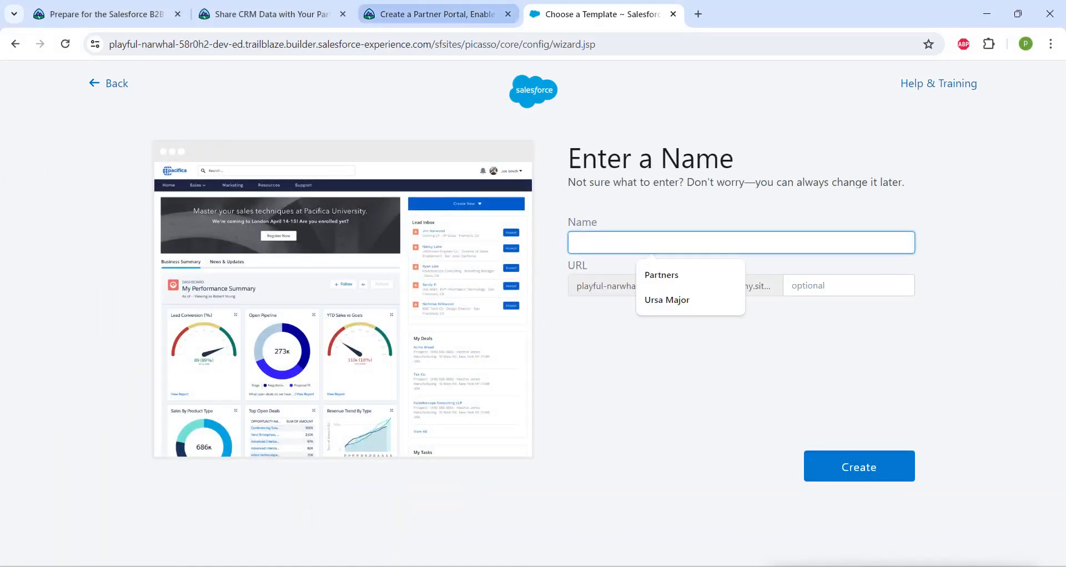
pyautogui.click(438, 15)
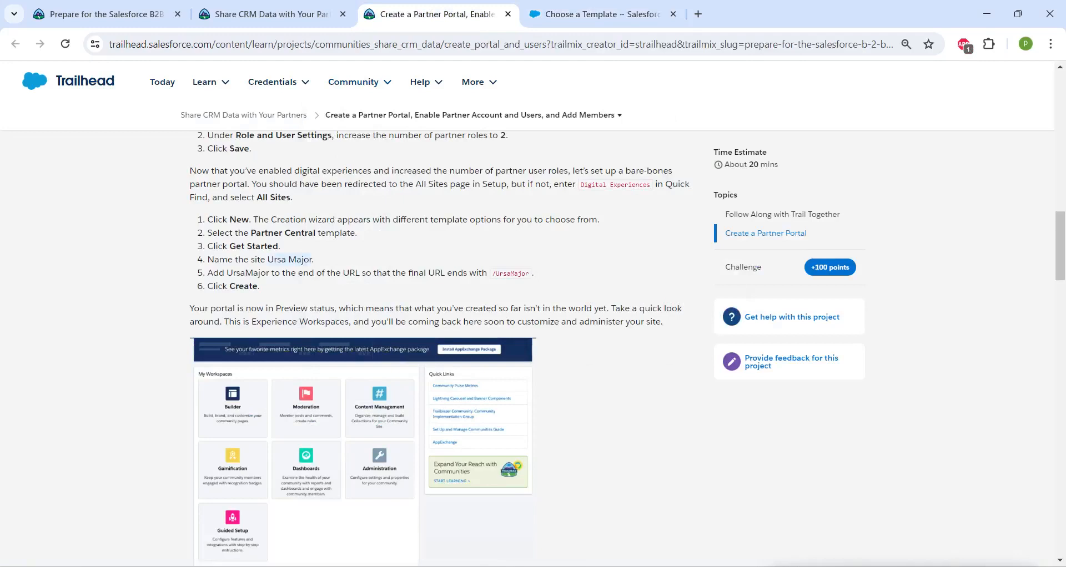
pyautogui.click(596, 14)
pyautogui.write('Ursa Major')
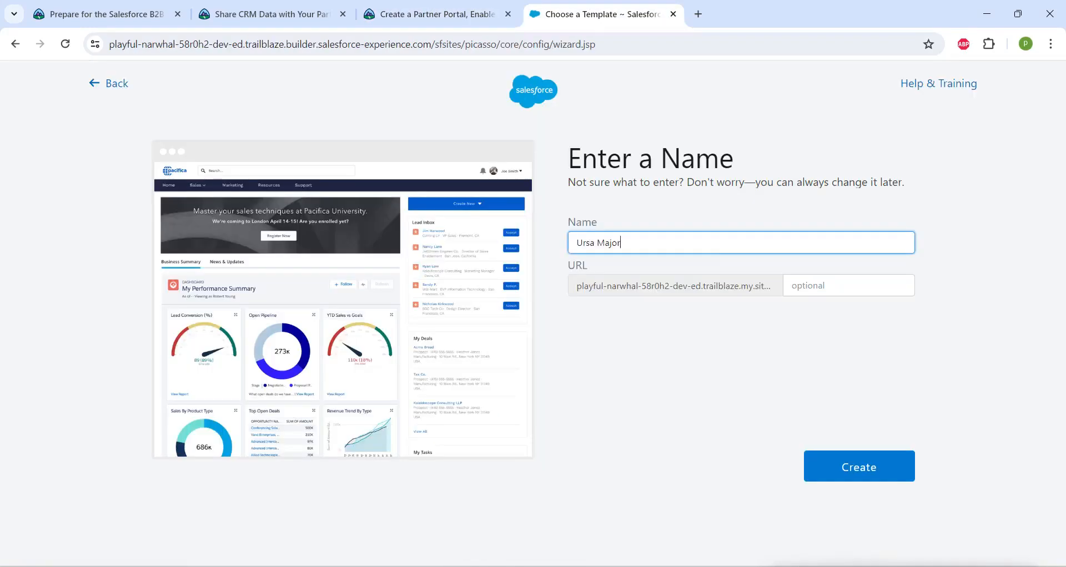
# Step: Copy UrsaMajor from the Trailhead instructions as the ending of the site URL and create the site
pyautogui.click(838, 286)
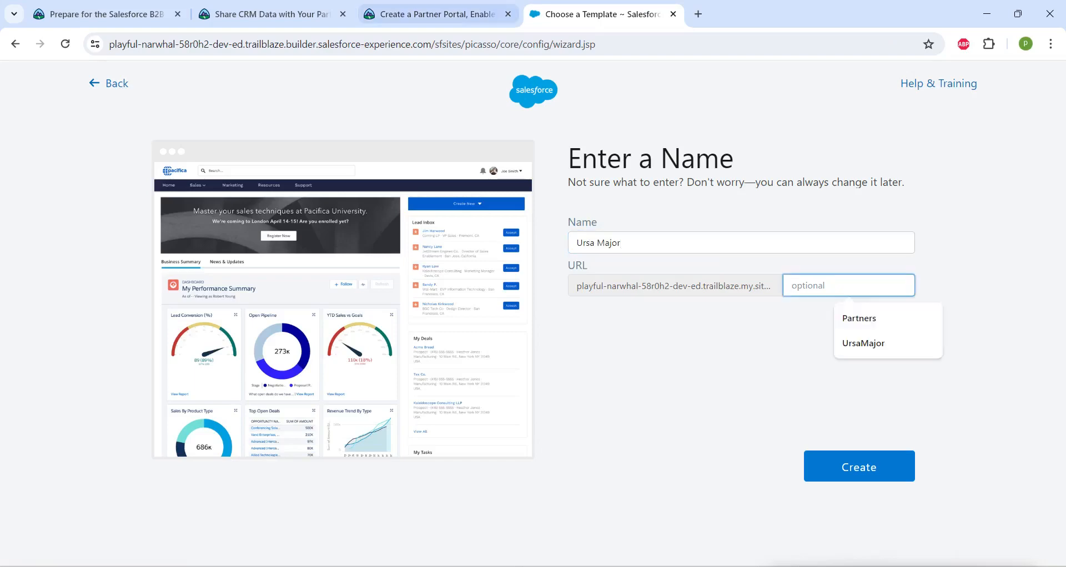
pyautogui.click(437, 15)
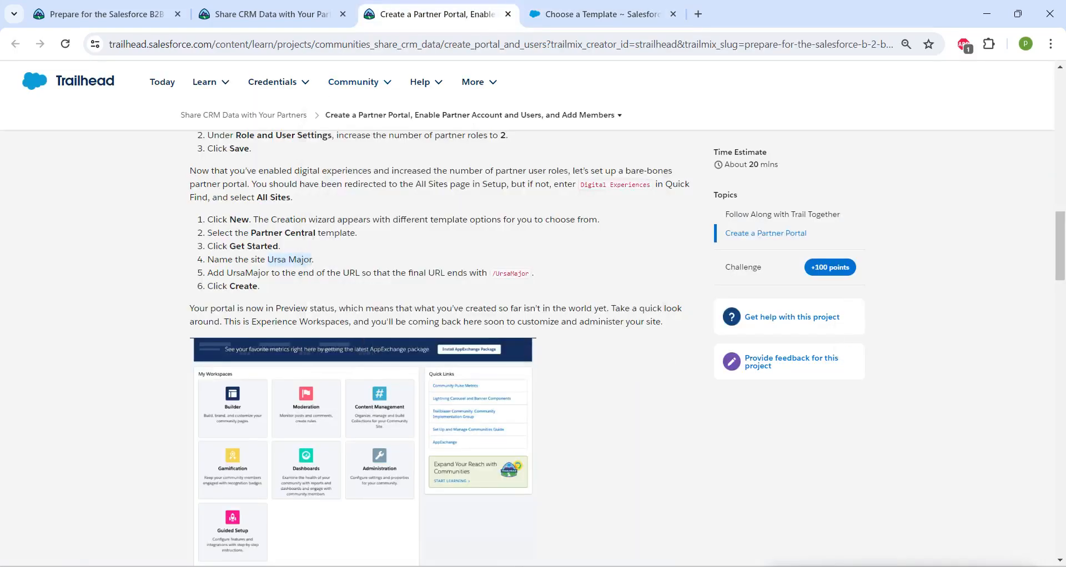
pyautogui.doubleClick(511, 274)
pyautogui.hotkey('ctrl', 'c')
pyautogui.click(593, 14)
pyautogui.hotkey('ctrl', 'v')
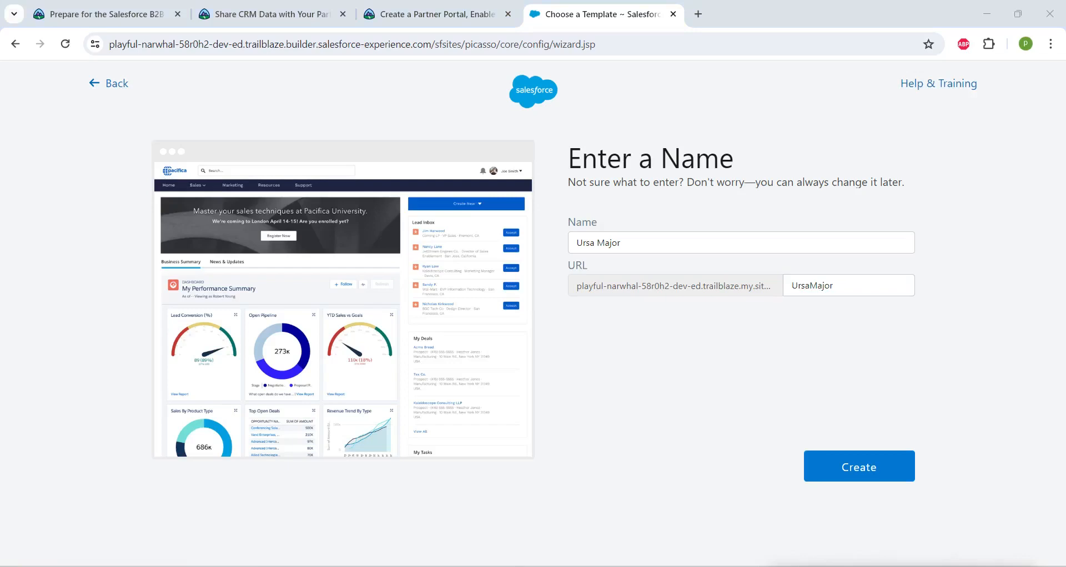
pyautogui.click(792, 286)
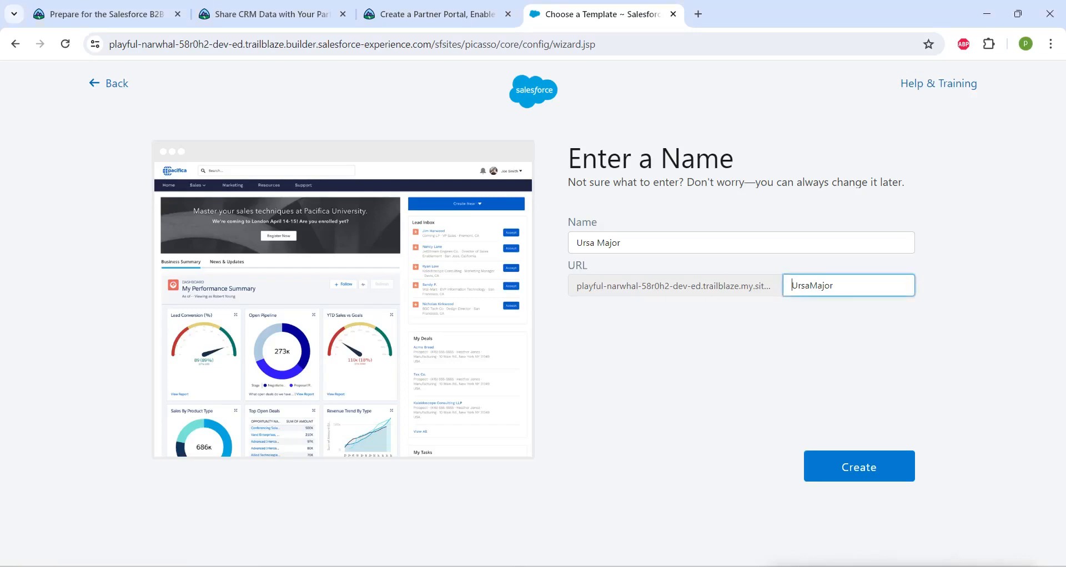
pyautogui.moveTo(792, 286); pyautogui.dragTo(833, 285)
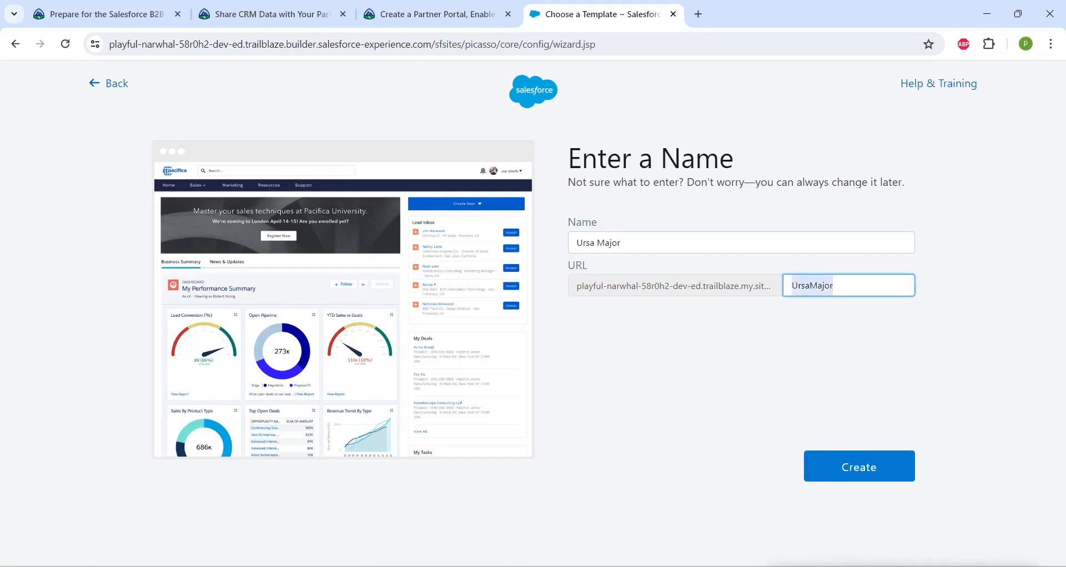
pyautogui.click(833, 355)
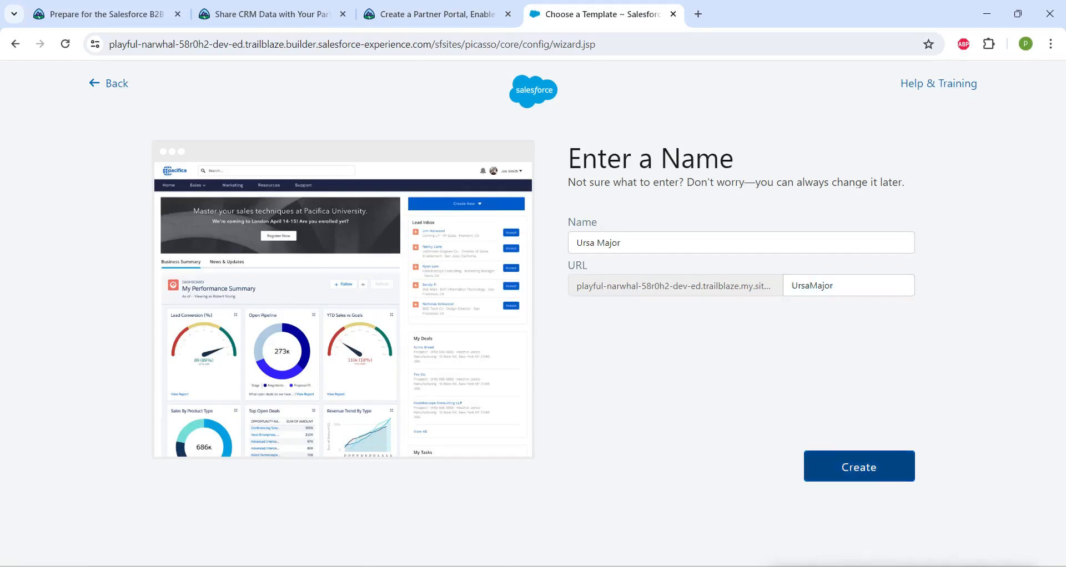
pyautogui.click(859, 466)
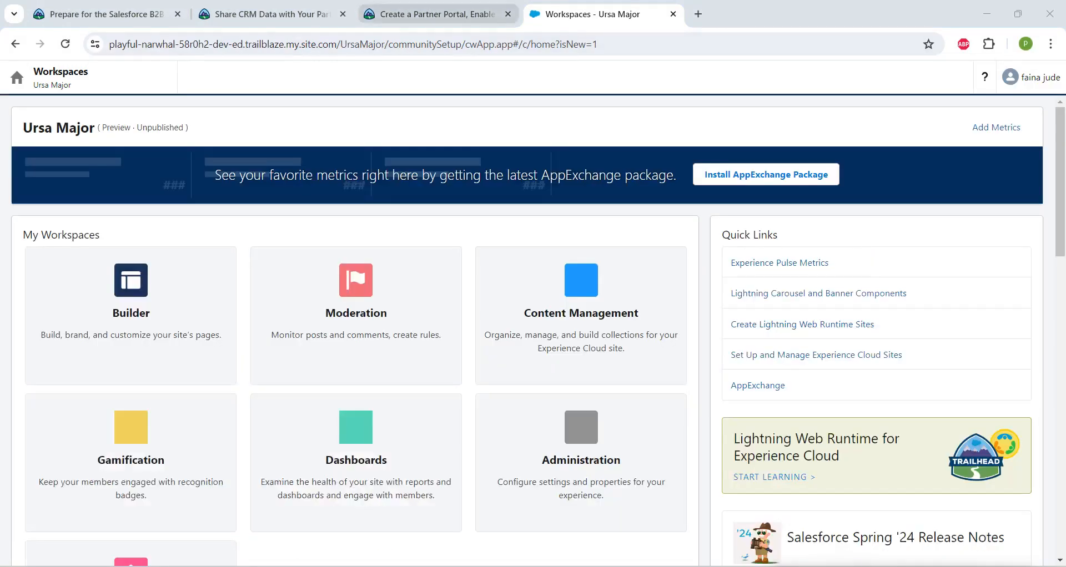
# Step: Check the Trailhead instructions on partner user actions, then leave the site workspaces and open the Accounts list in the playground
pyautogui.click(438, 14)
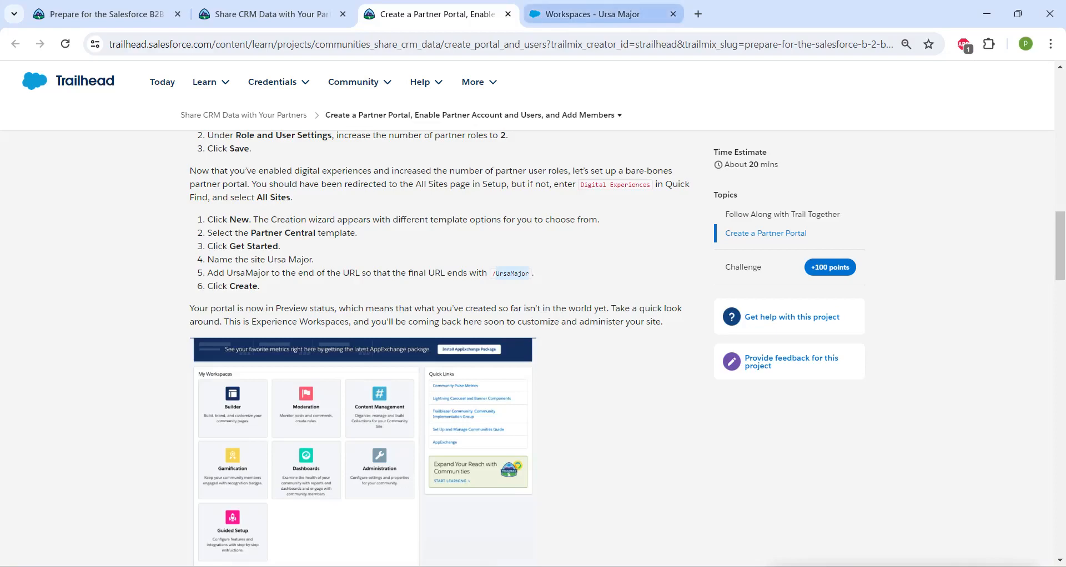
pyautogui.click(589, 14)
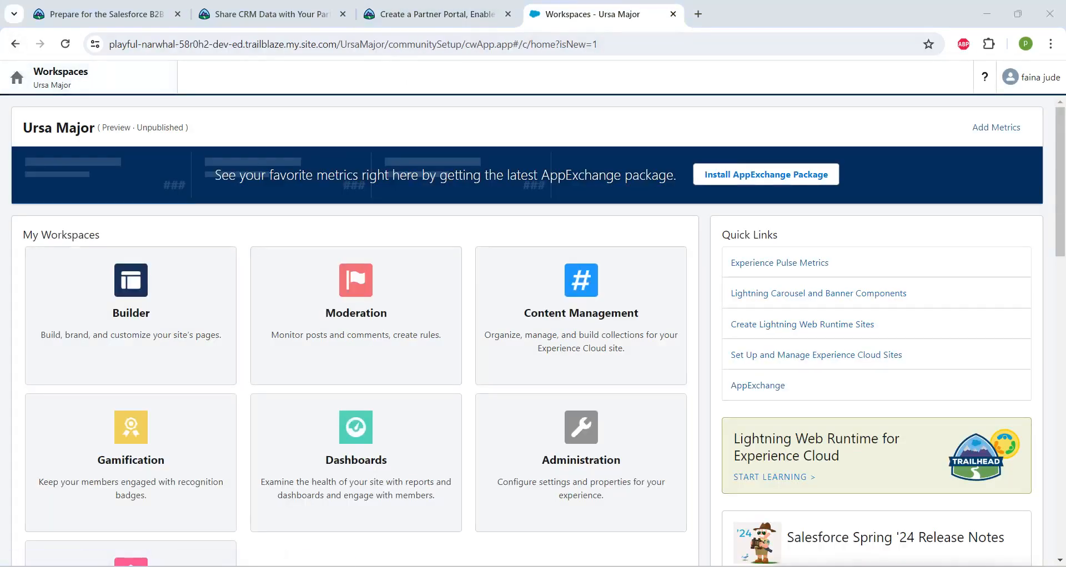
pyautogui.click(437, 14)
pyautogui.scroll(-8, 444, 344)
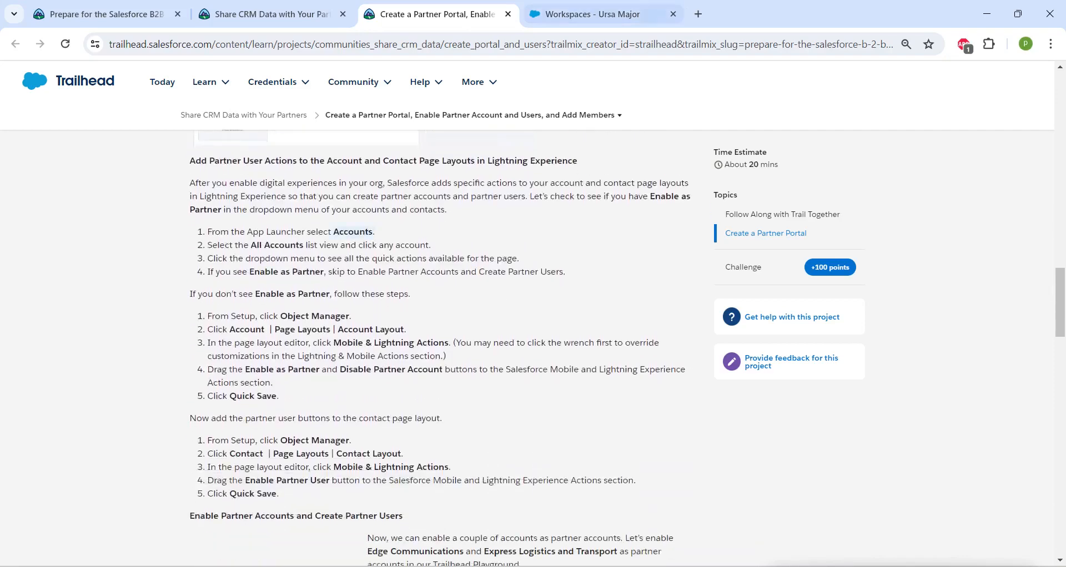
pyautogui.click(591, 14)
pyautogui.click(15, 44)
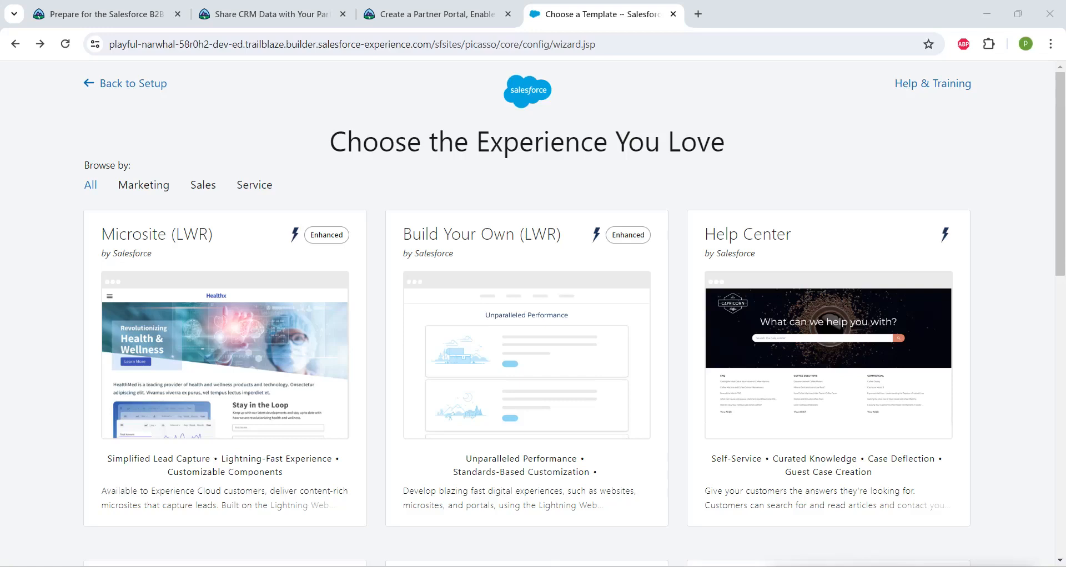
pyautogui.click(133, 84)
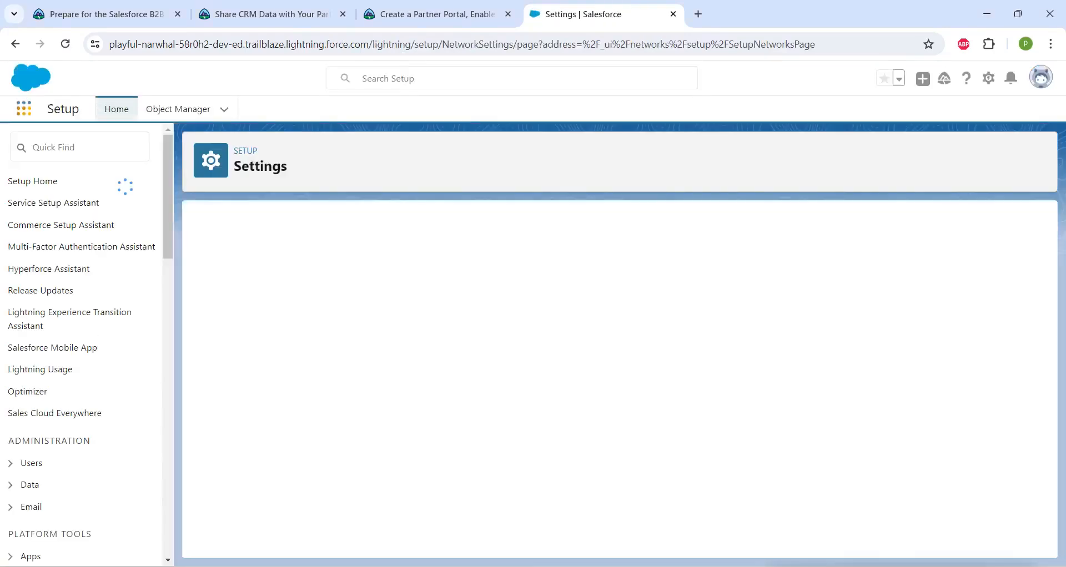
pyautogui.write('accoun')
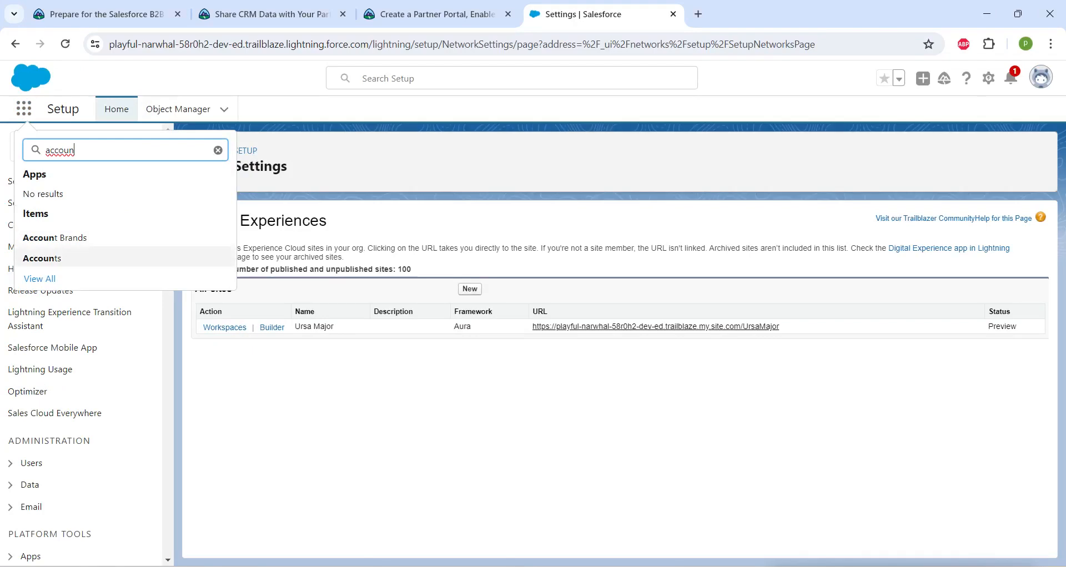
pyautogui.click(55, 255)
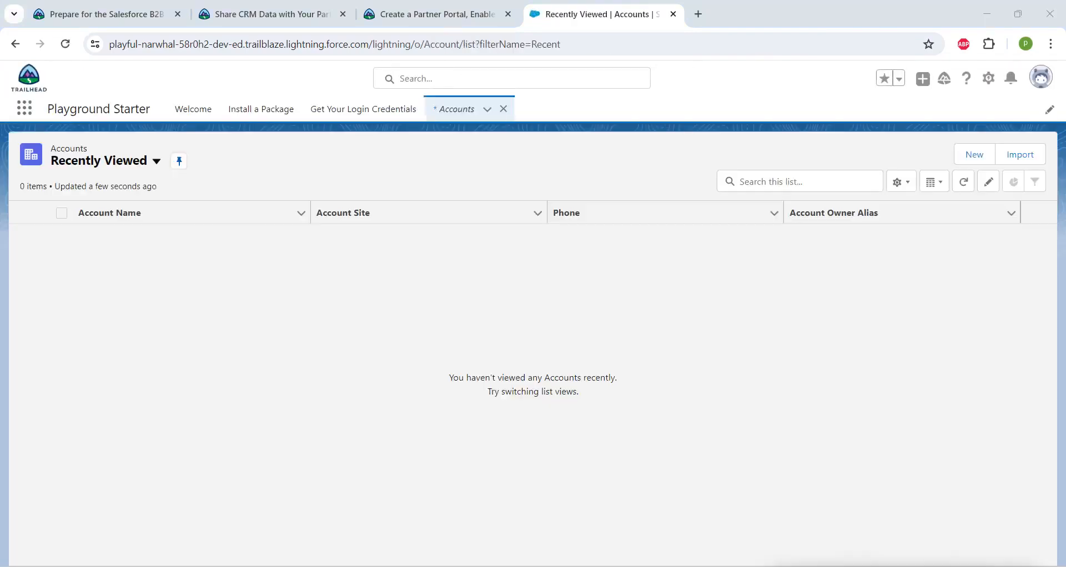
# Step: Open the GenePoint account from the All Accounts list view and enable it as a partner account
pyautogui.click(156, 161)
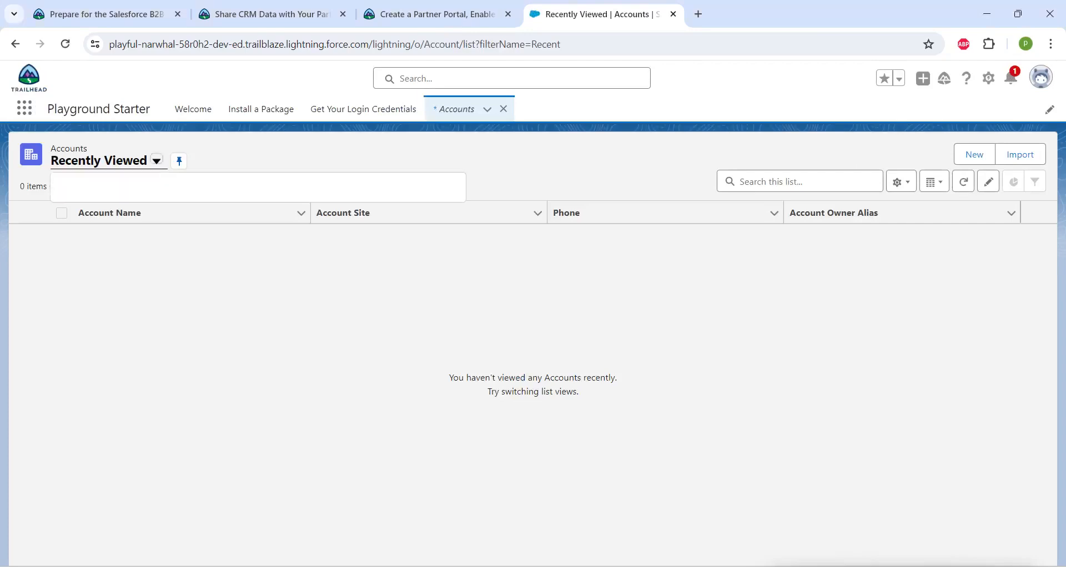
pyautogui.click(103, 209)
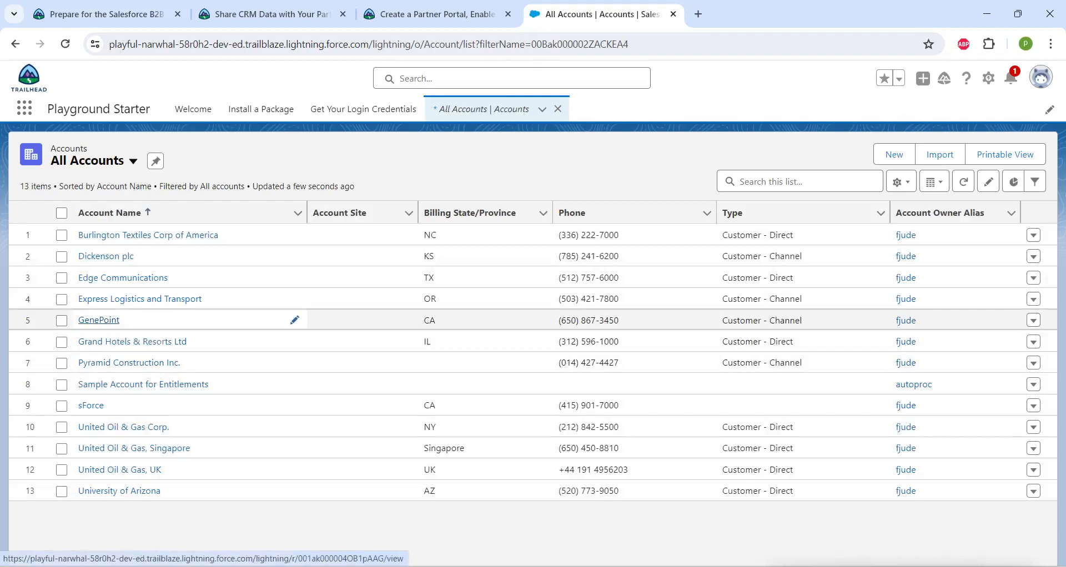
pyautogui.click(99, 320)
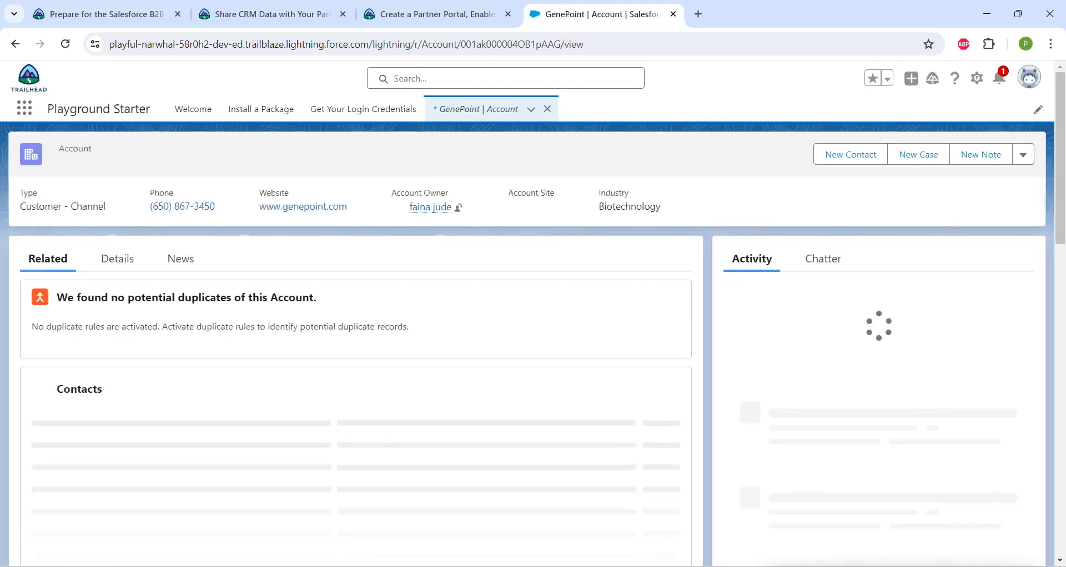
pyautogui.click(1023, 155)
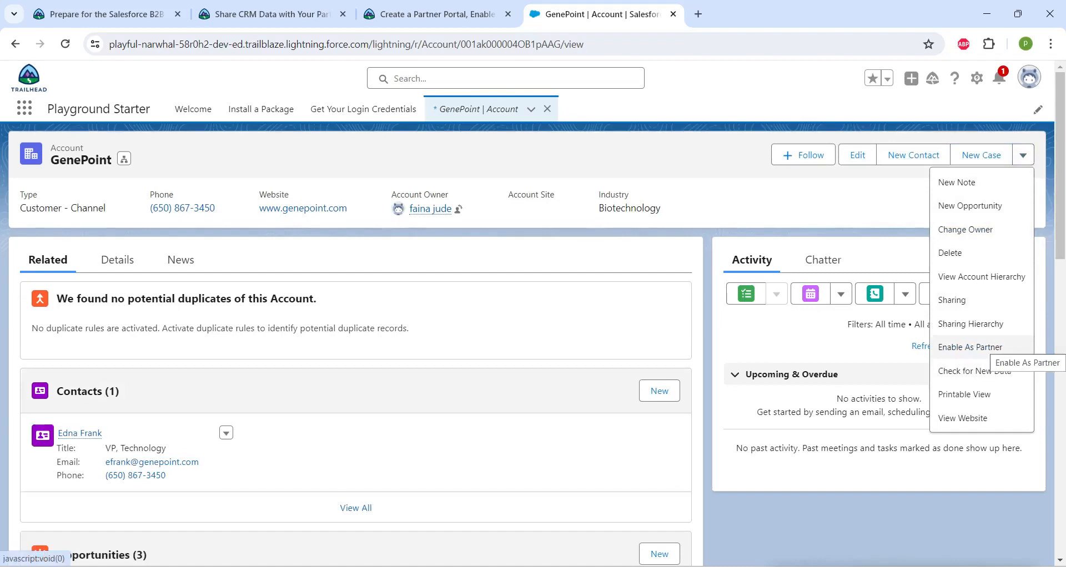
pyautogui.click(969, 347)
pyautogui.click(698, 353)
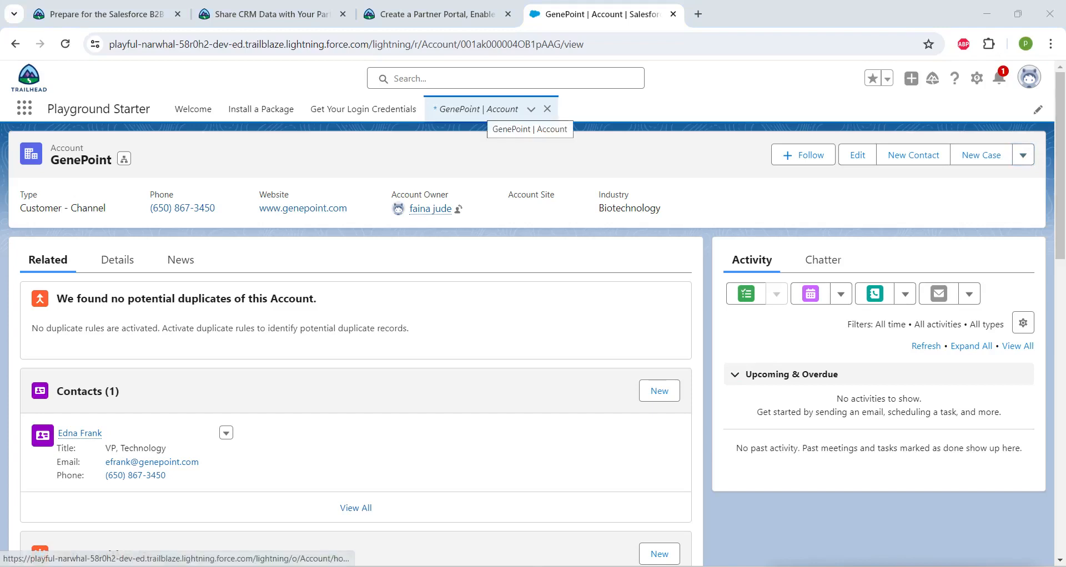
# Step: Reopen the GenePoint record from the Accounts list, then open the Account object's Account Layout for editing in Object Manager
pyautogui.click(477, 109)
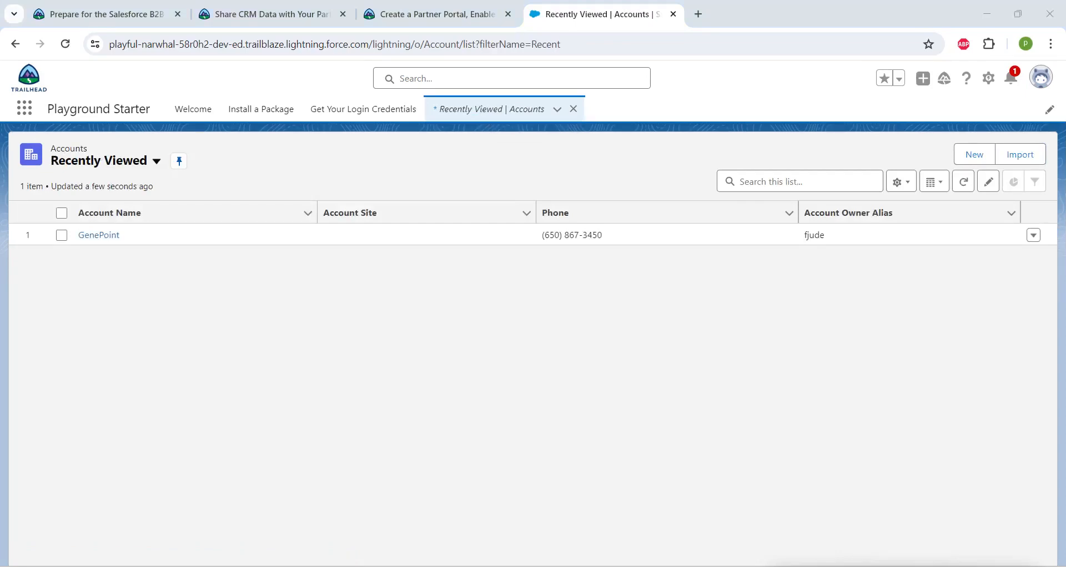
pyautogui.click(99, 235)
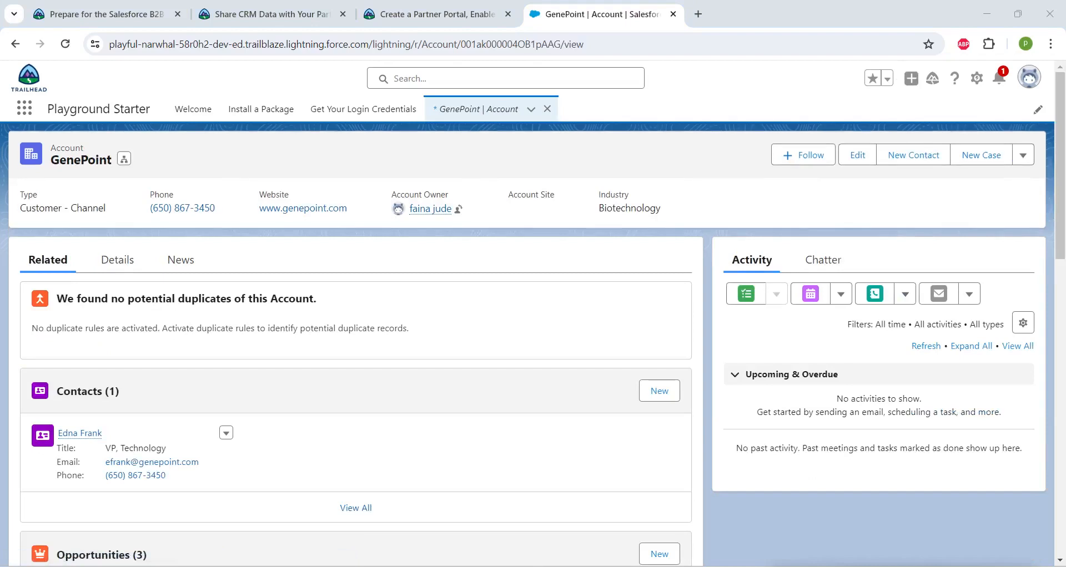
pyautogui.click(976, 79)
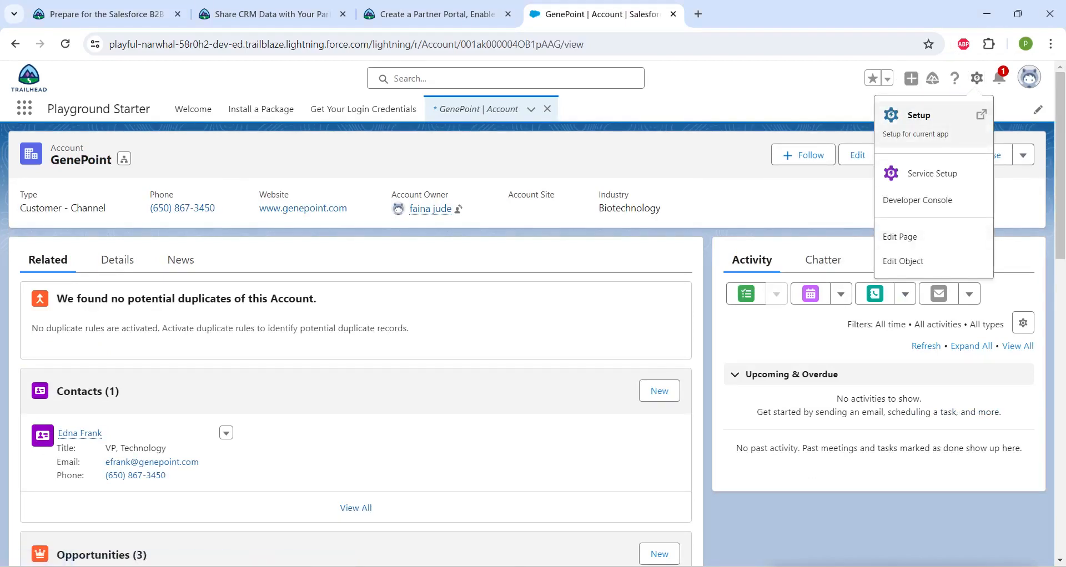
pyautogui.click(919, 116)
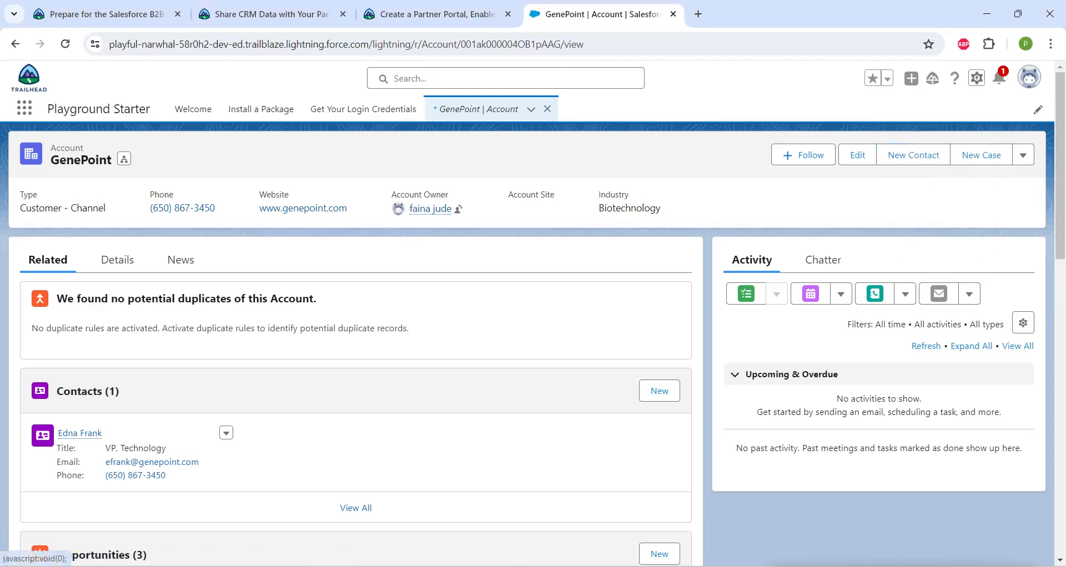
pyautogui.click(976, 78)
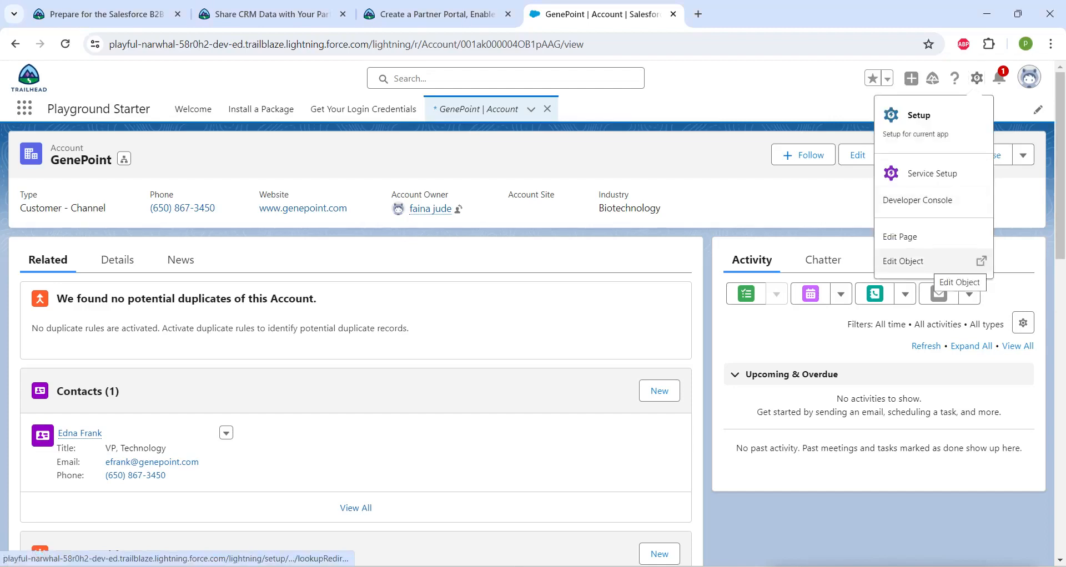
pyautogui.click(935, 262)
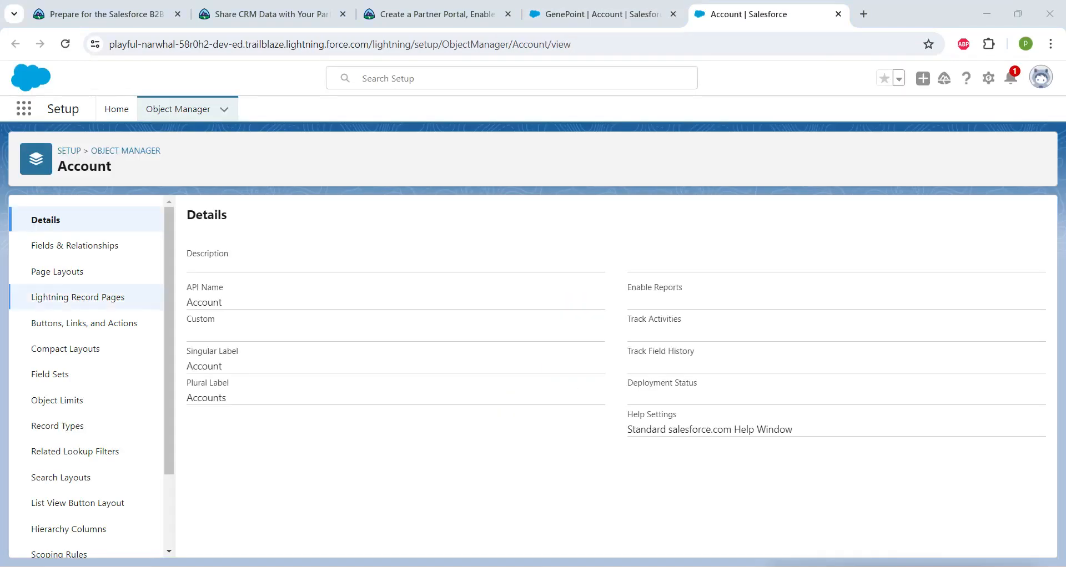
pyautogui.click(57, 271)
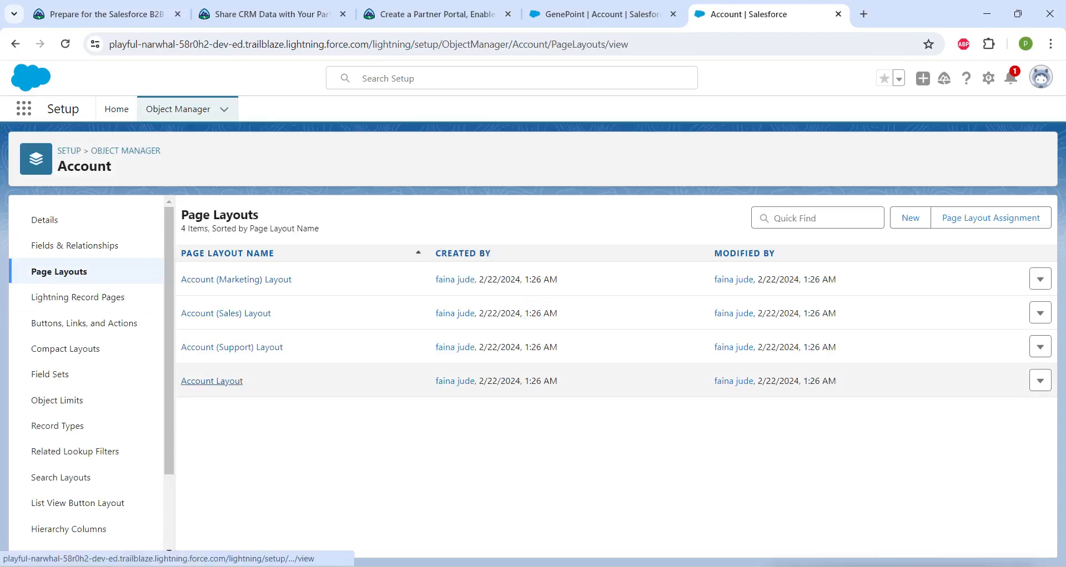
pyautogui.click(212, 381)
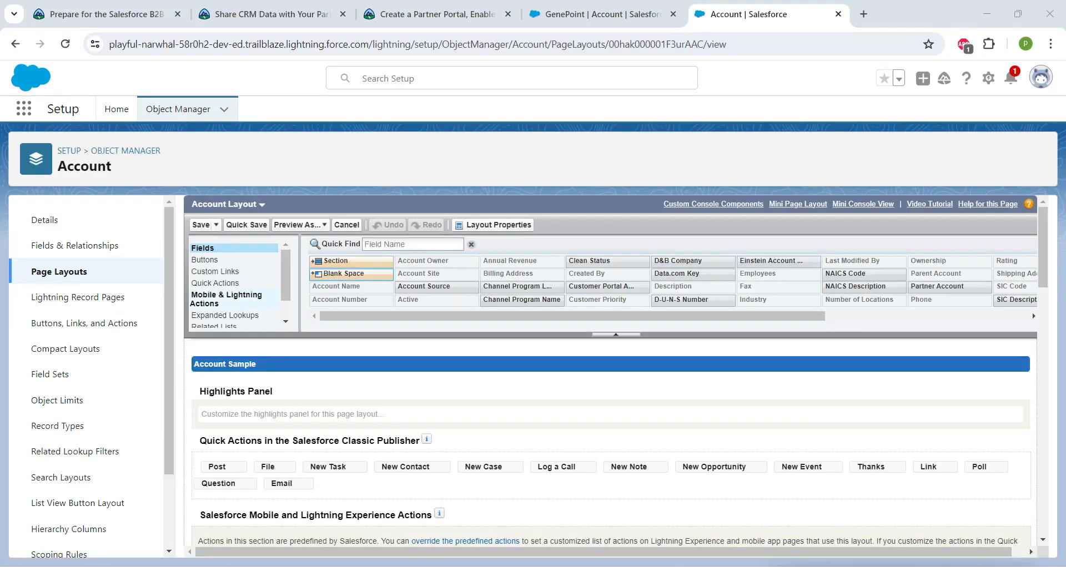
# Step: Override the predefined Salesforce Mobile and Lightning Experience actions on the Account Layout so Enable As Partner is included
pyautogui.click(226, 299)
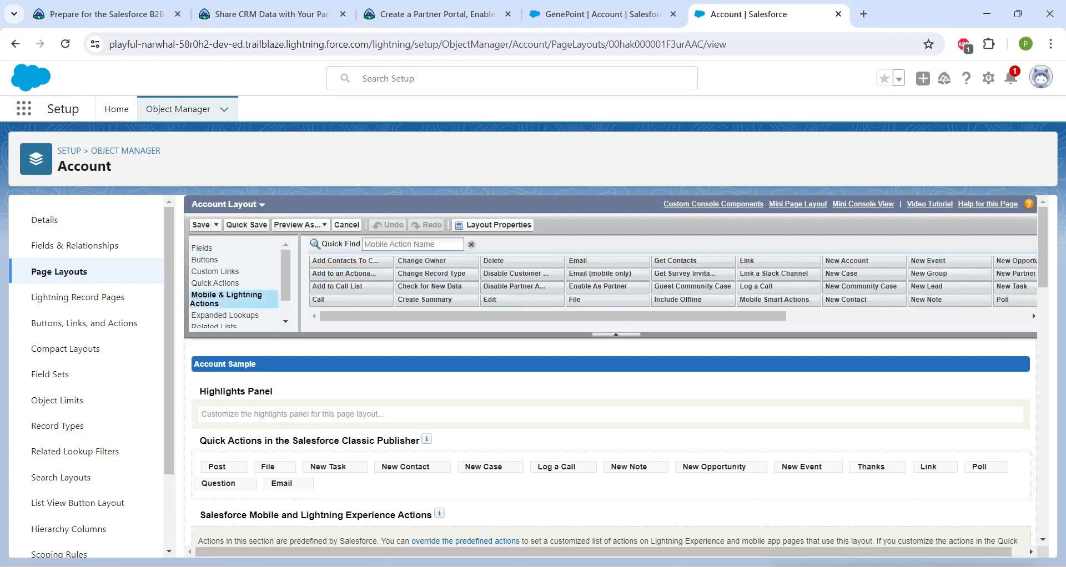
pyautogui.scroll(-1, 425, 299)
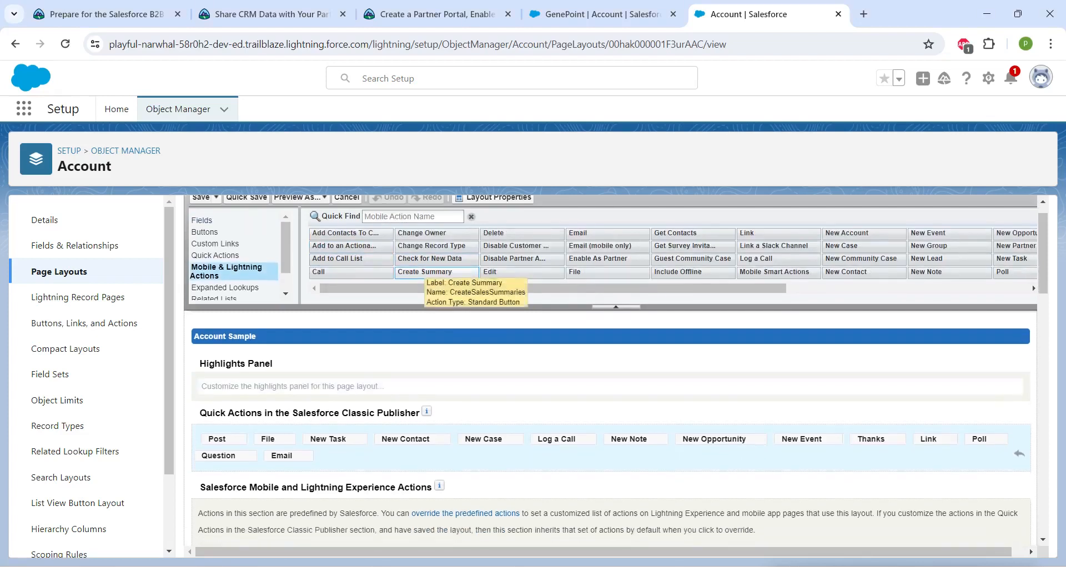
pyautogui.scroll(-2, 424, 281)
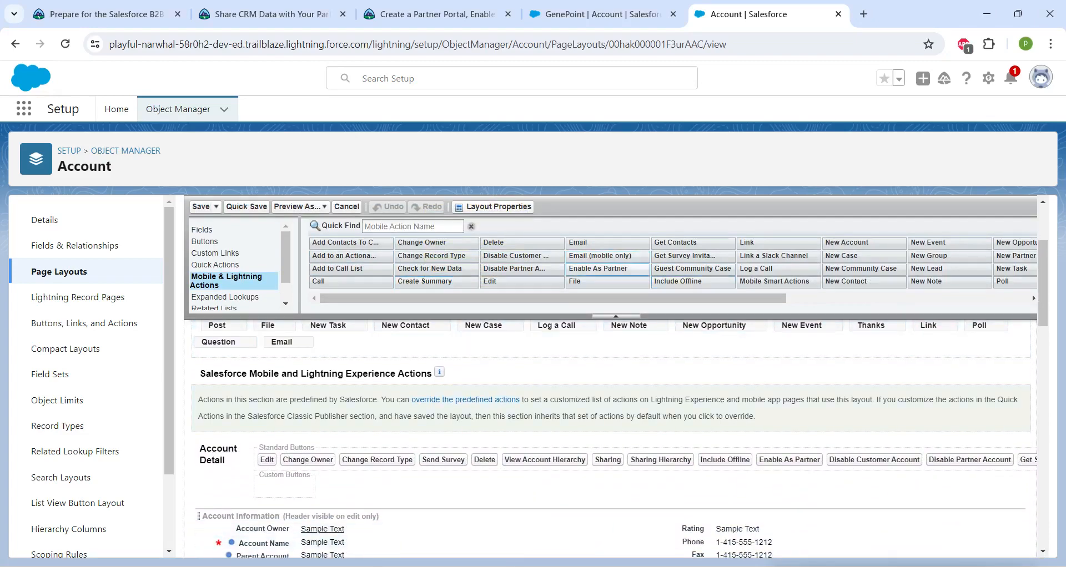
pyautogui.moveTo(605, 268)
pyautogui.mouseDown()
pyautogui.moveTo(588, 306)
pyautogui.moveTo(480, 424)
pyautogui.moveTo(453, 429)
pyautogui.moveTo(262, 380)
pyautogui.moveTo(406, 382)
pyautogui.moveTo(603, 294)
pyautogui.moveTo(599, 272)
pyautogui.mouseUp()
pyautogui.moveTo(410, 400); pyautogui.dragTo(522, 401)
pyautogui.click(517, 399)
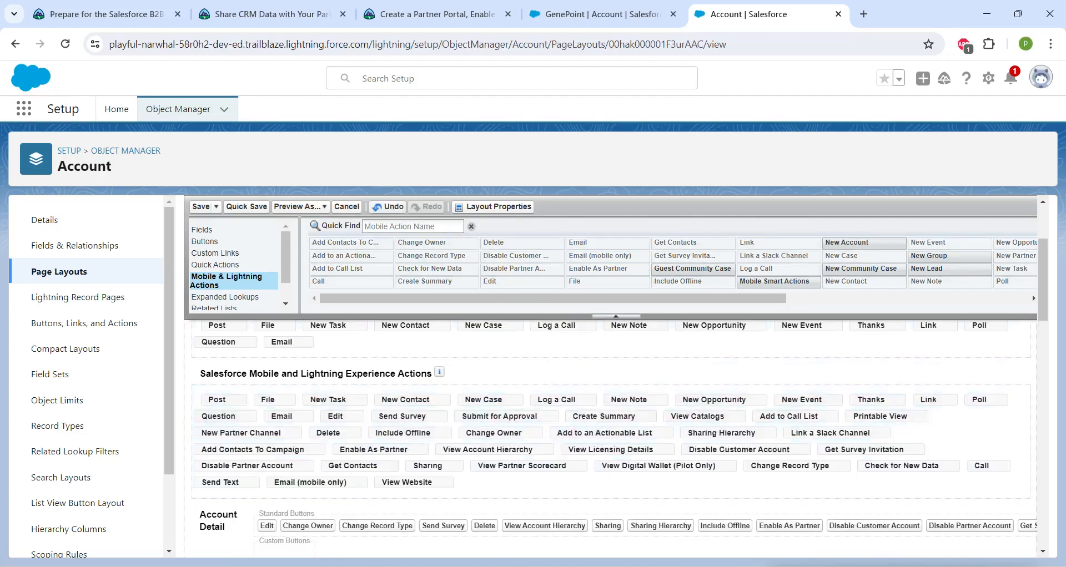
# Step: Check the Account Layout's mobile and Lightning actions for Enable As Partner by filtering on "en", and save the layout
pyautogui.scroll(1, 408, 303)
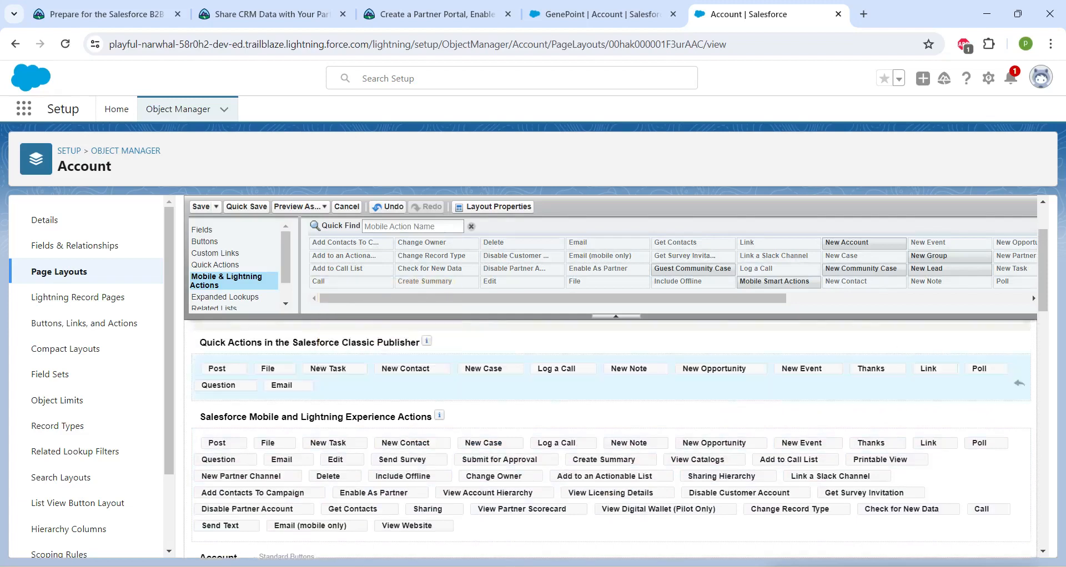
pyautogui.scroll(-1, 611, 445)
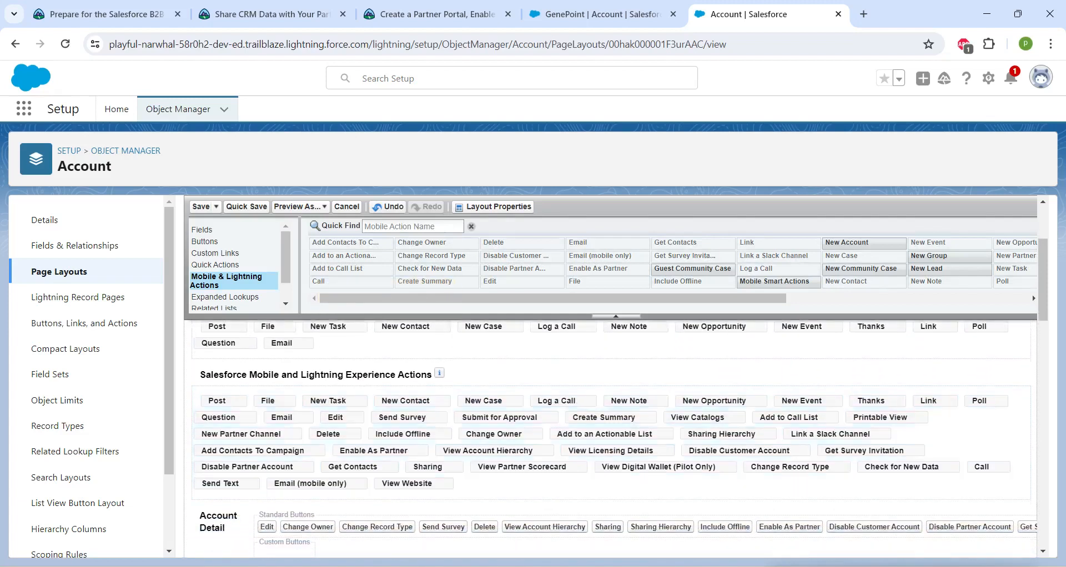
pyautogui.write('en')
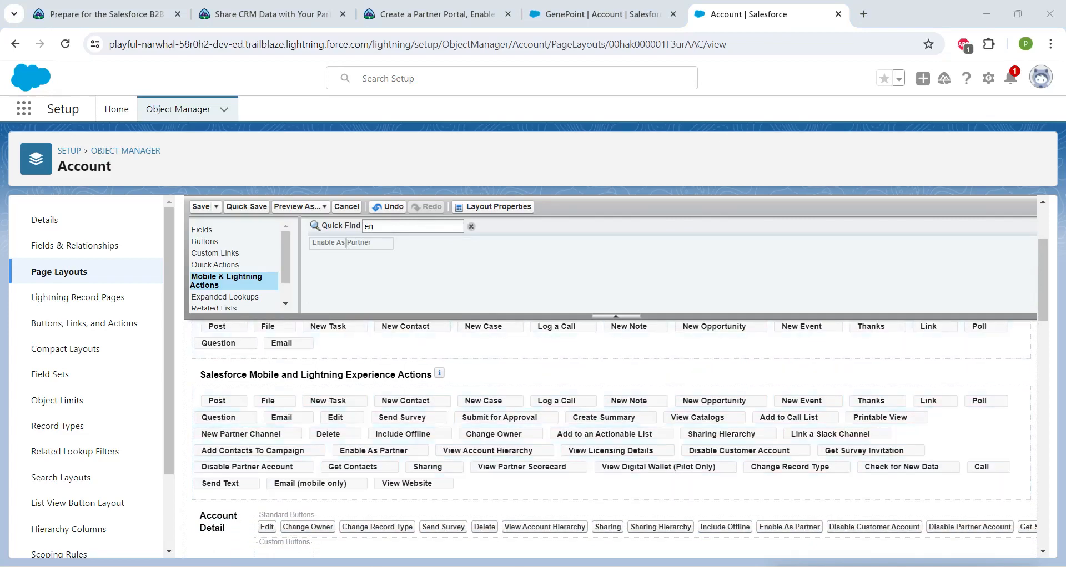
pyautogui.click(201, 207)
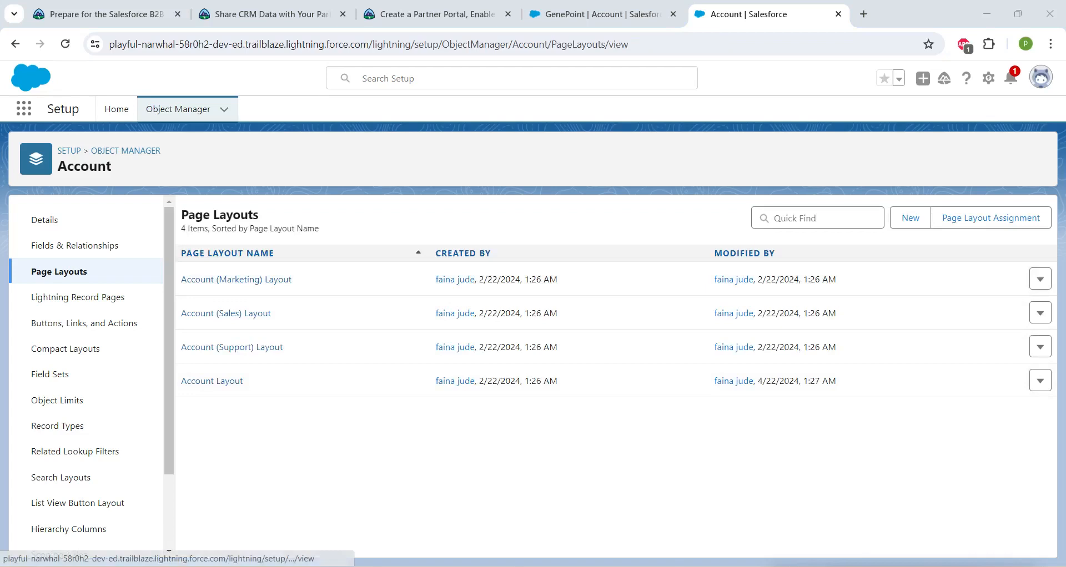
# Step: Find the Contact object in Object Manager by searching for "contact" and open its Contact Layout for editing
pyautogui.click(178, 109)
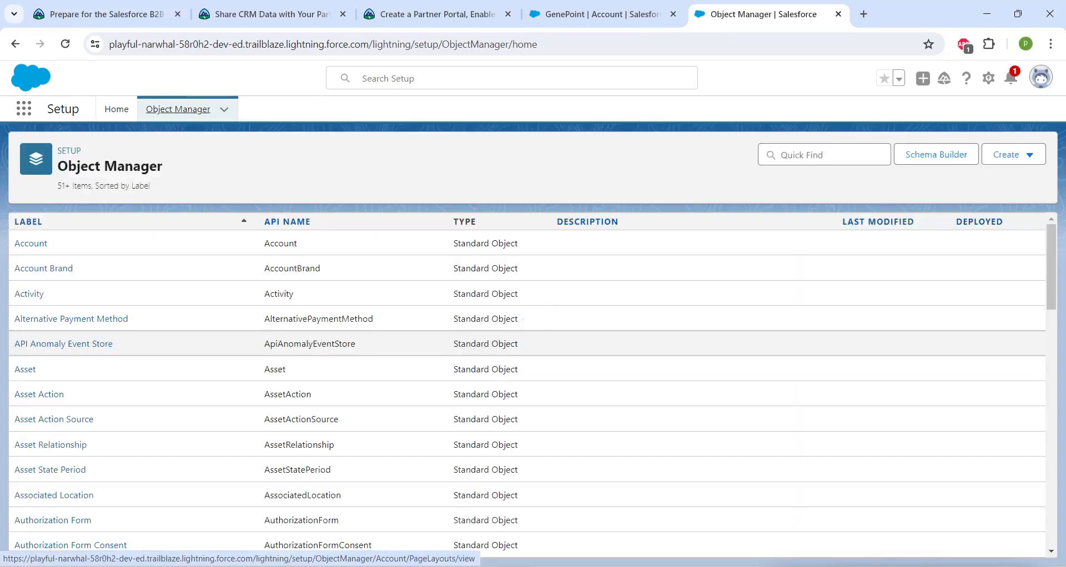
pyautogui.click(824, 155)
pyautogui.write('c')
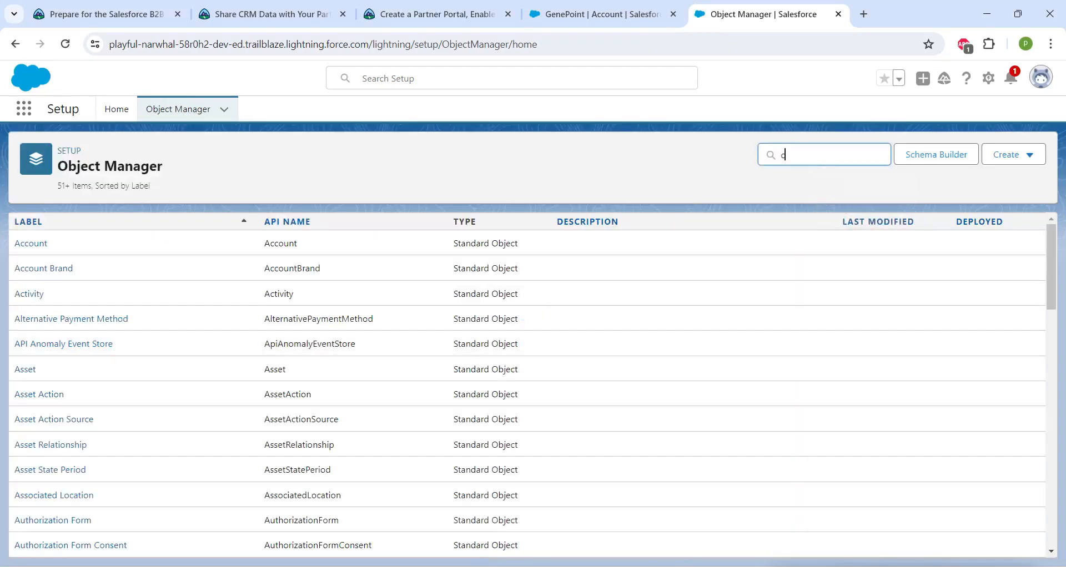
pyautogui.write('ontact')
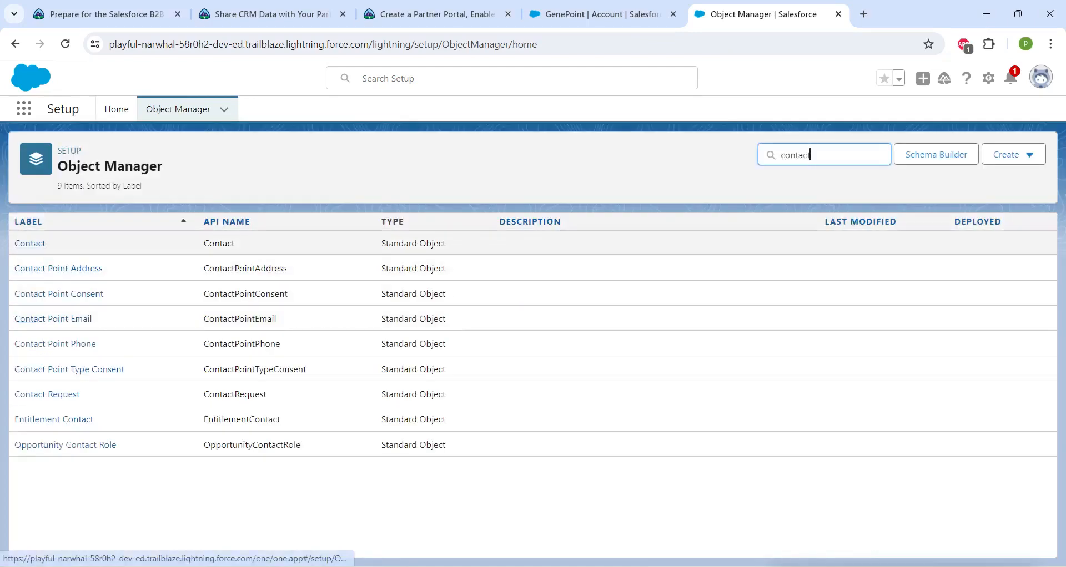
pyautogui.click(30, 243)
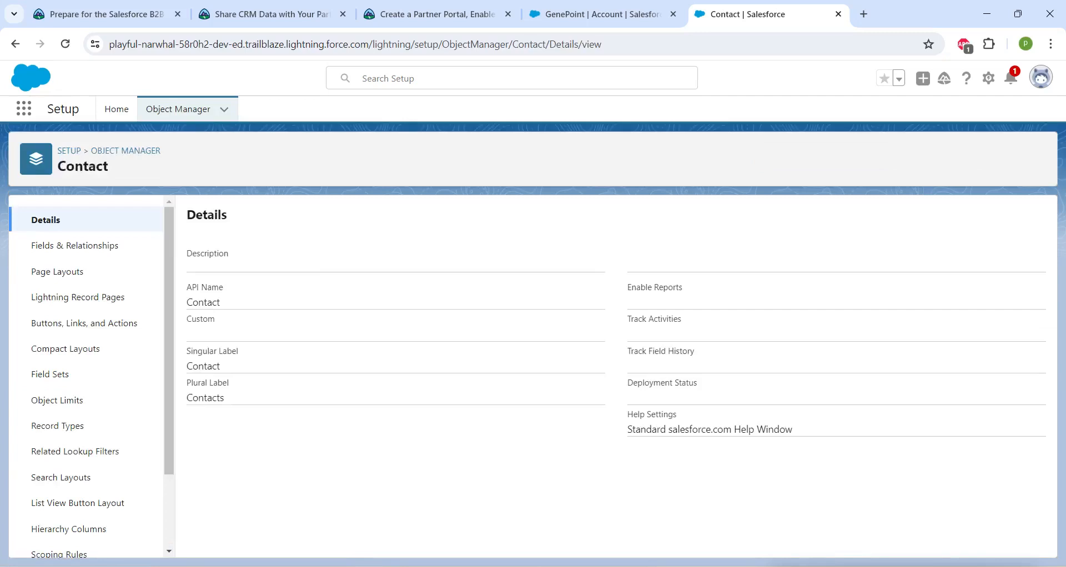
pyautogui.click(57, 271)
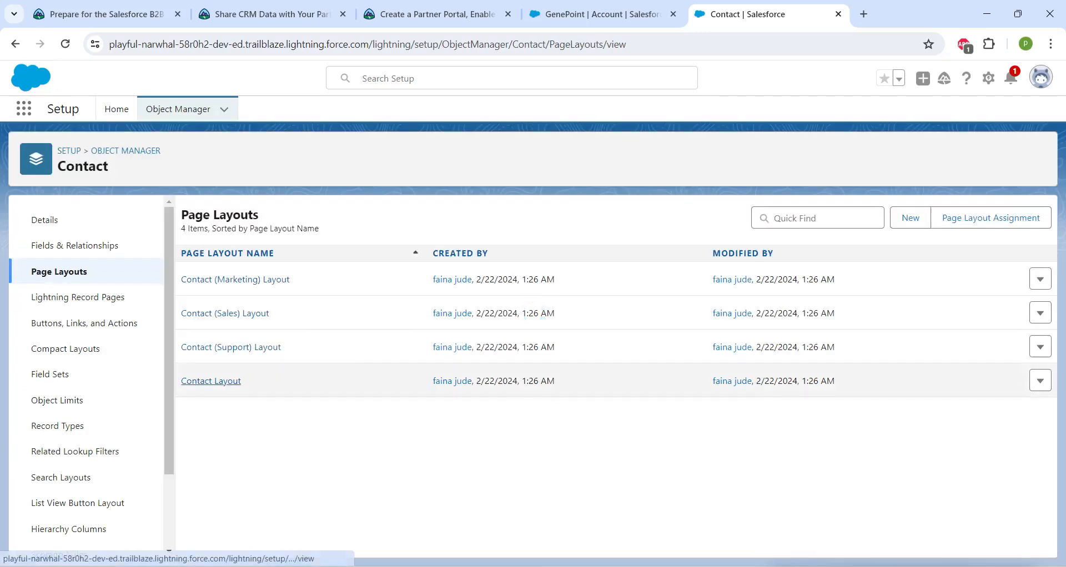
pyautogui.click(211, 381)
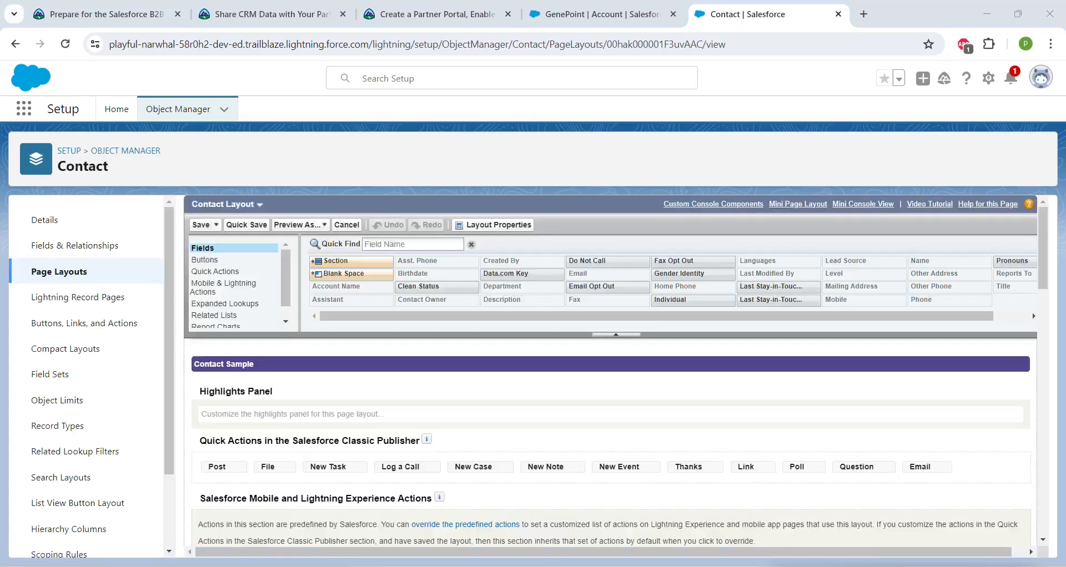
# Step: Override the predefined mobile and Lightning actions on the Contact Layout to include Enable Partner User, and save the layout
pyautogui.click(227, 287)
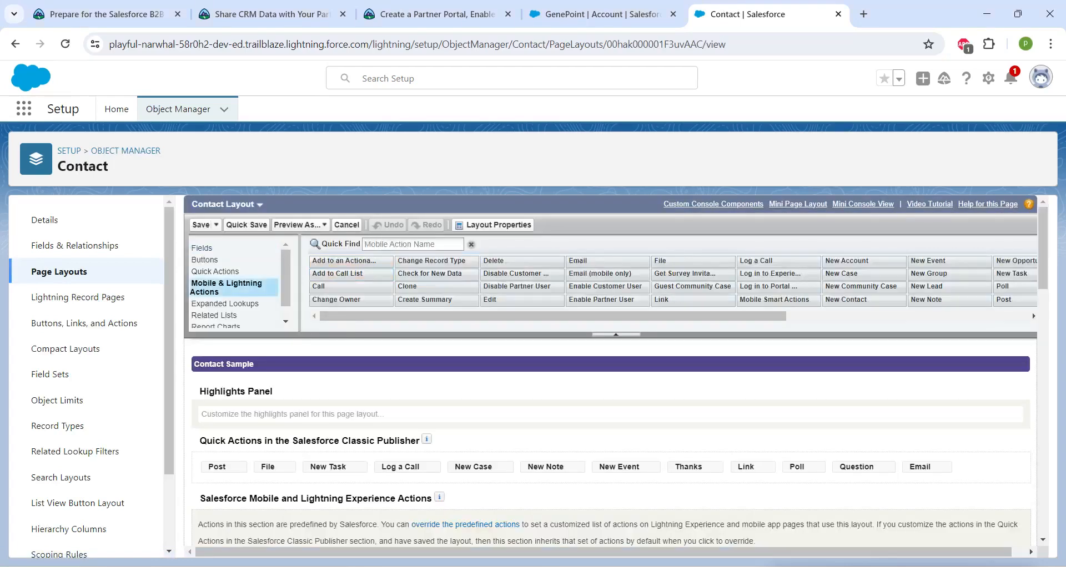
pyautogui.scroll(-1, 534, 383)
pyautogui.scroll(-2, 616, 389)
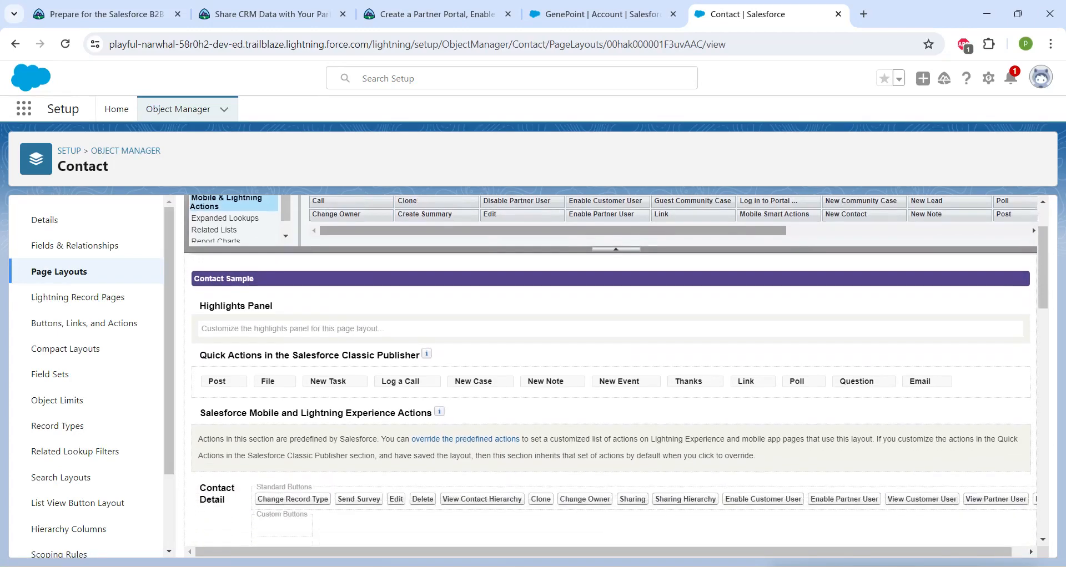
pyautogui.click(1018, 417)
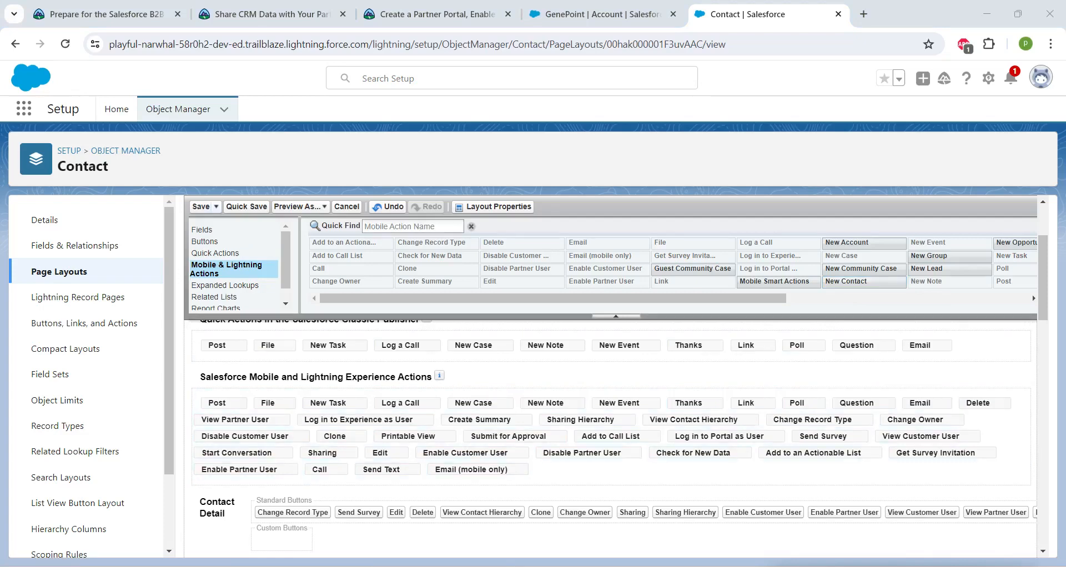
pyautogui.click(201, 206)
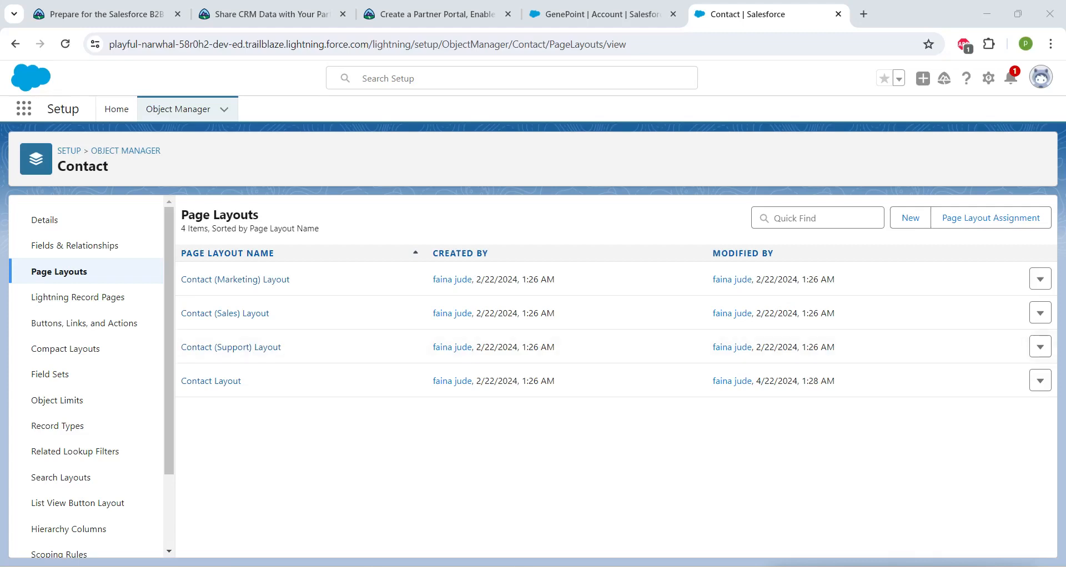
# Step: Return to the GenePoint record in the playground and open the Accounts list by searching the apps and items for "acc"
pyautogui.click(594, 13)
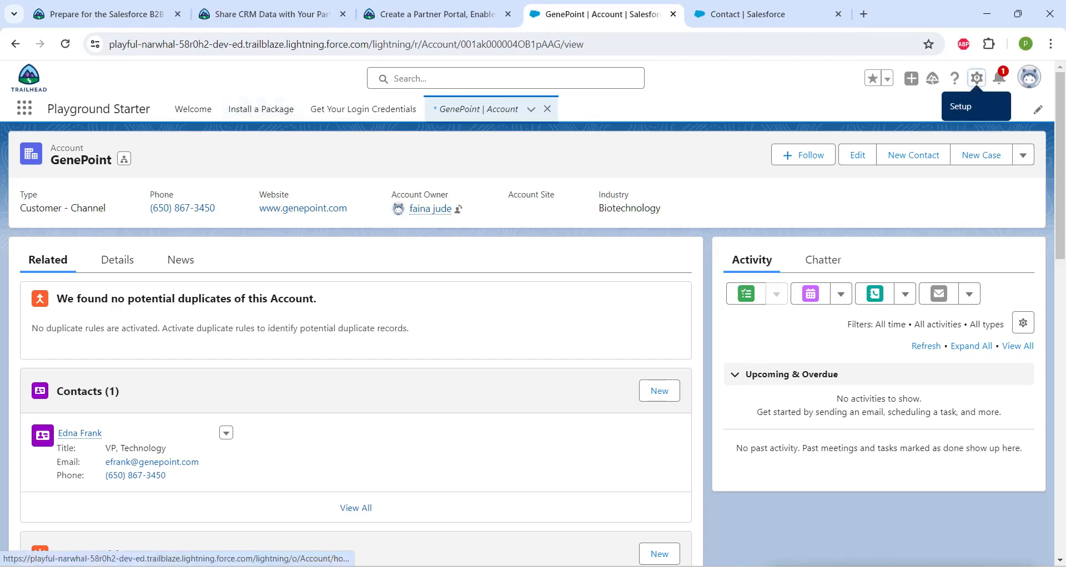
pyautogui.click(24, 107)
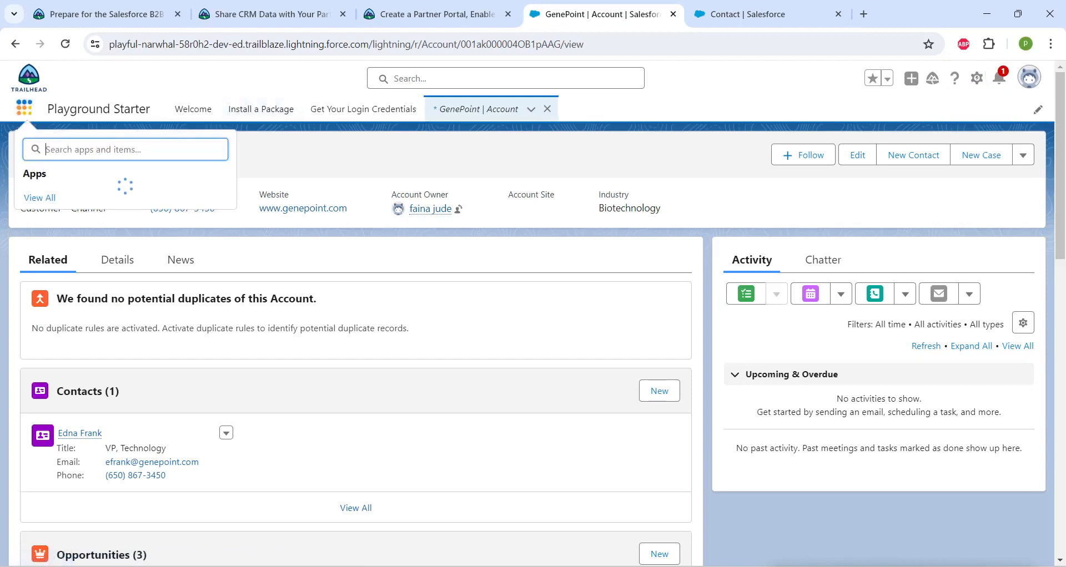
pyautogui.write('acc')
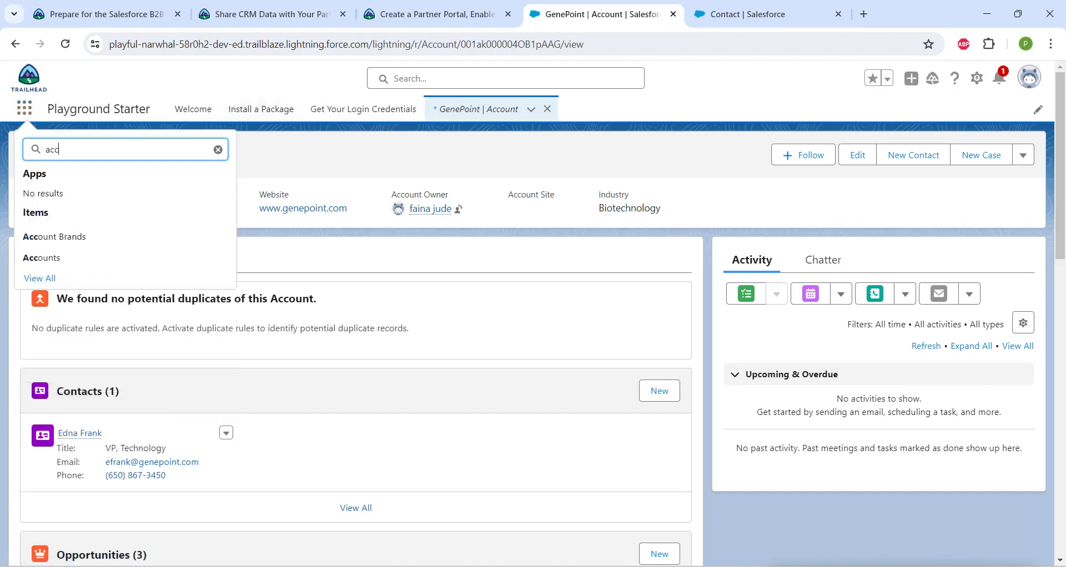
pyautogui.click(41, 258)
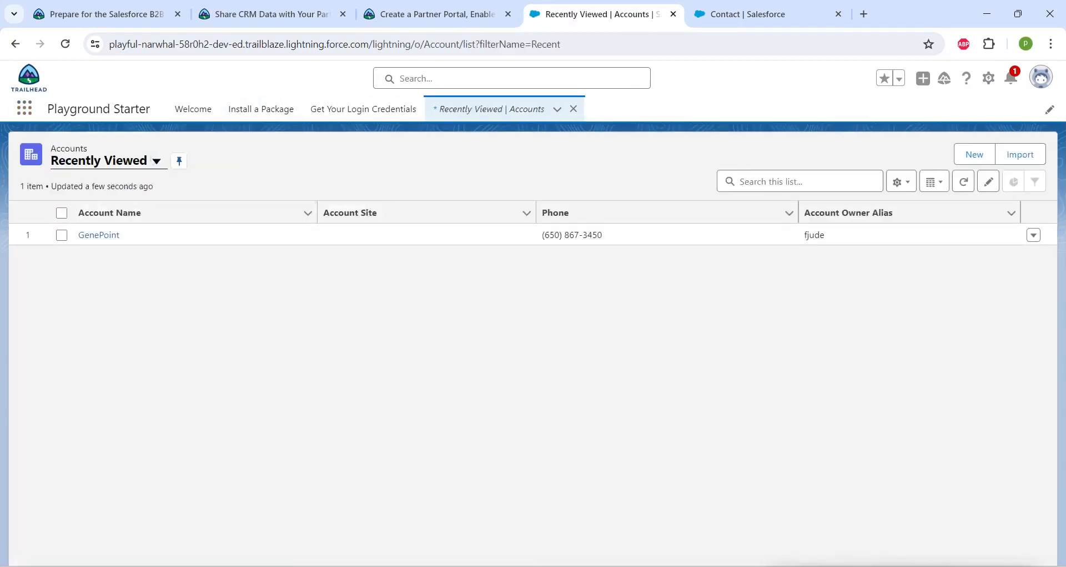
# Step: Open the Edge Communications account from the All Accounts list view and enable it as a partner
pyautogui.click(157, 161)
pyautogui.click(89, 208)
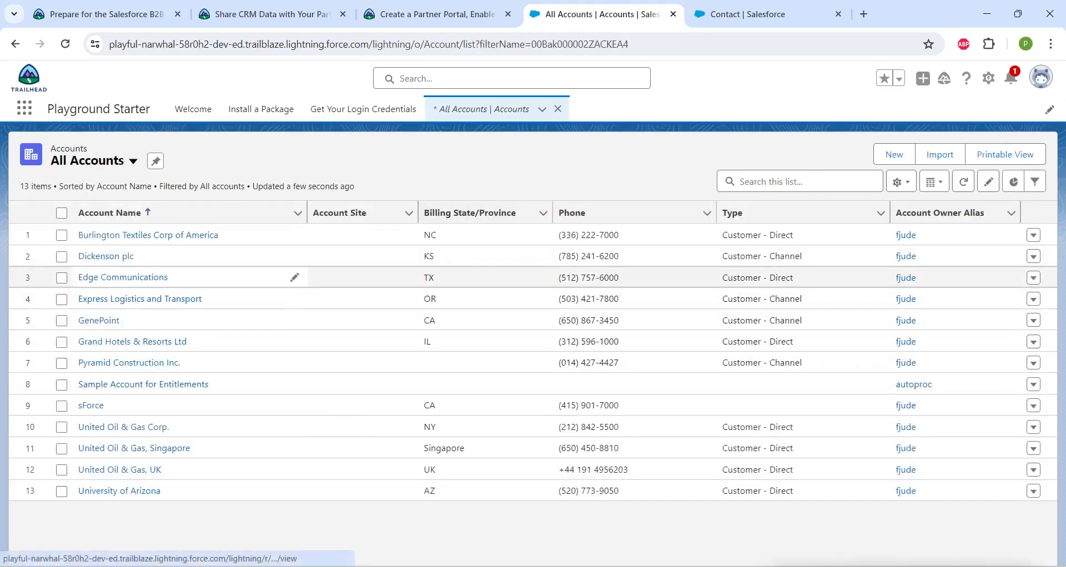
pyautogui.click(127, 279)
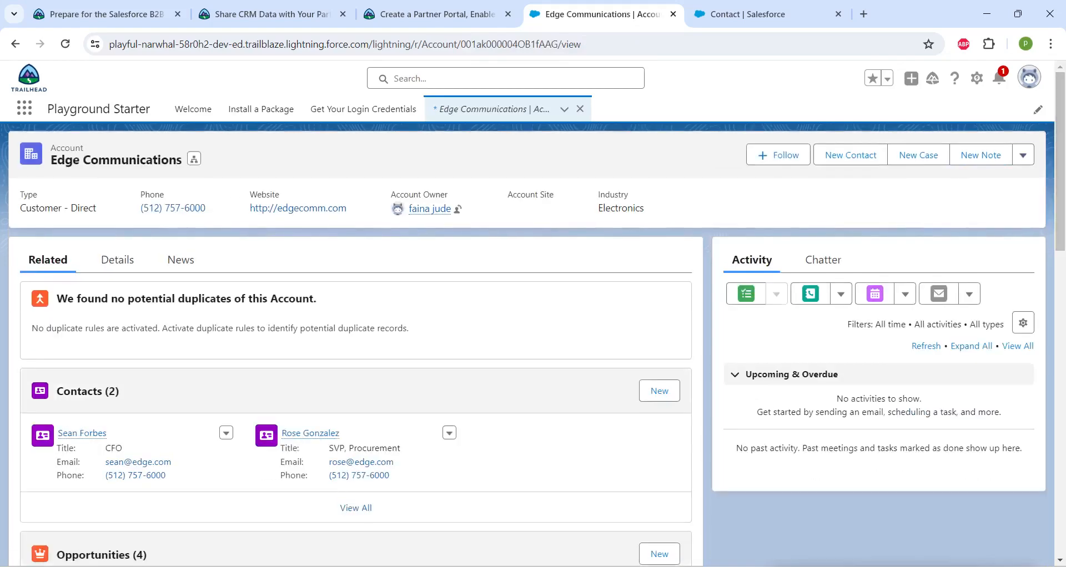
pyautogui.click(1022, 154)
pyautogui.scroll(-1, 963, 389)
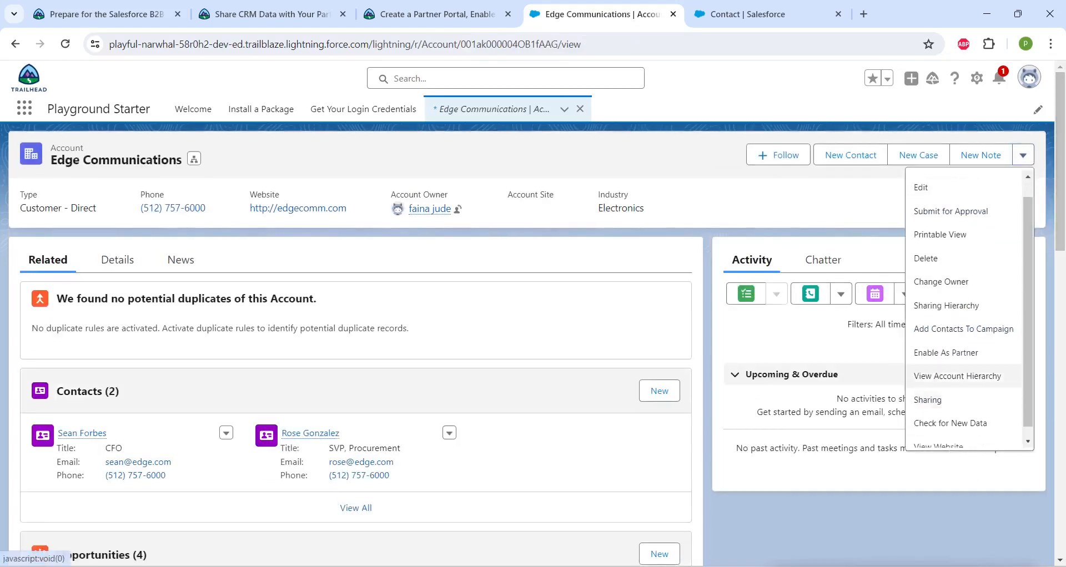
pyautogui.click(945, 353)
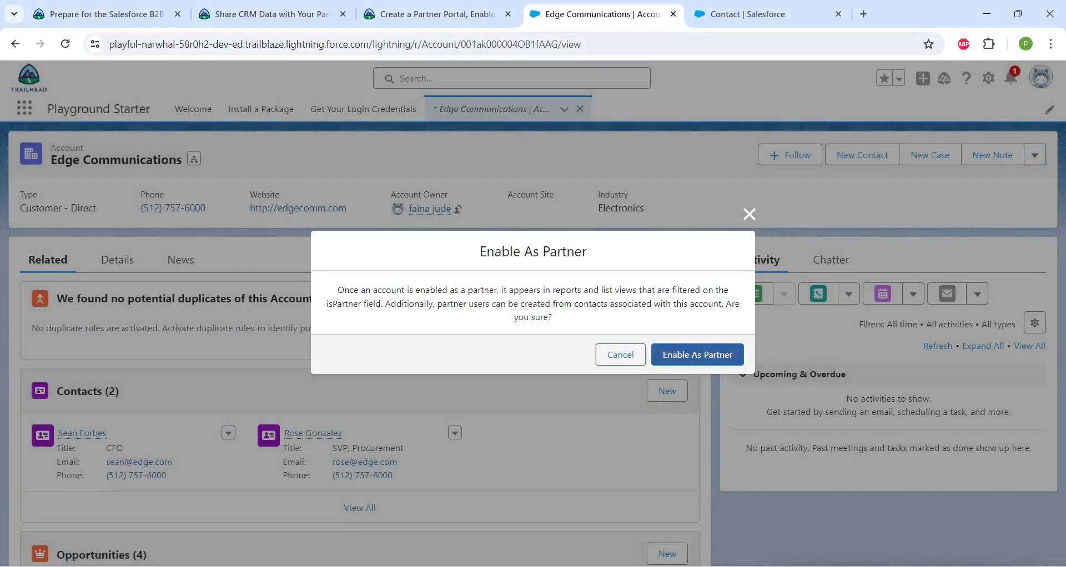
pyautogui.click(697, 354)
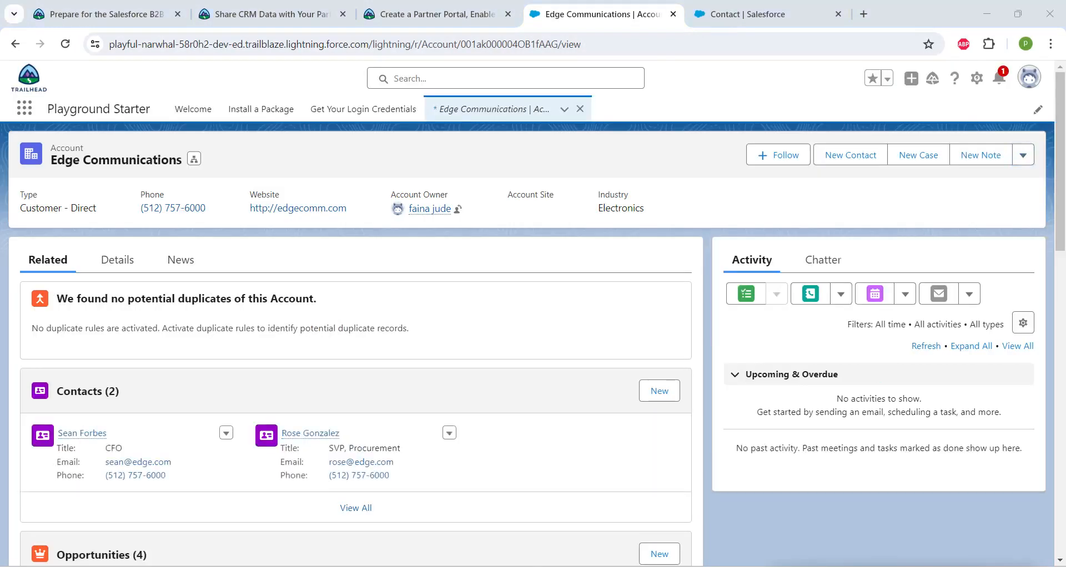
# Step: Find the Express Logistics and Transport account by searching for "express" and open its record
pyautogui.click(505, 78)
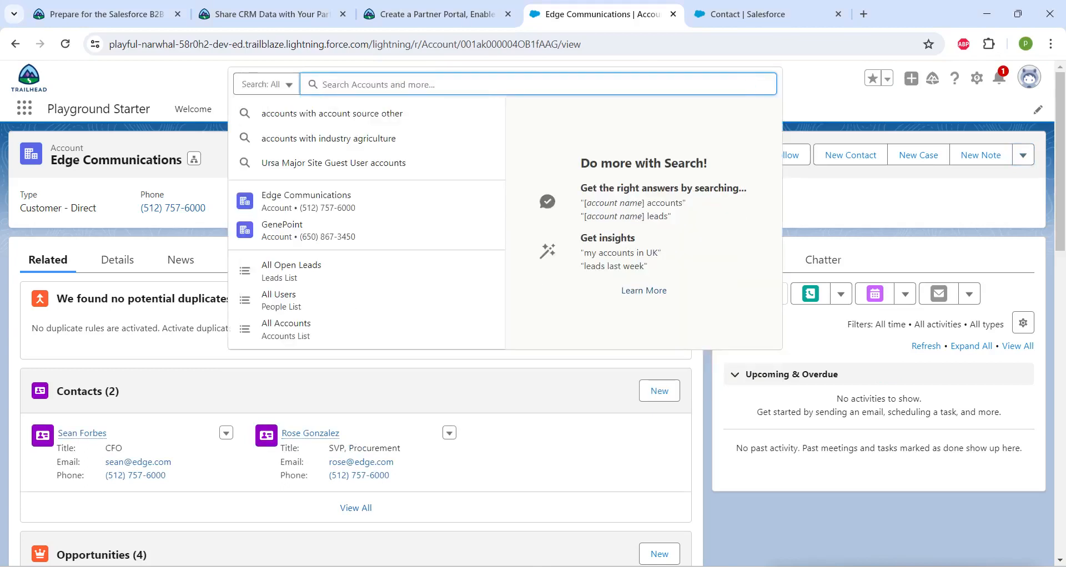
pyautogui.write('ex')
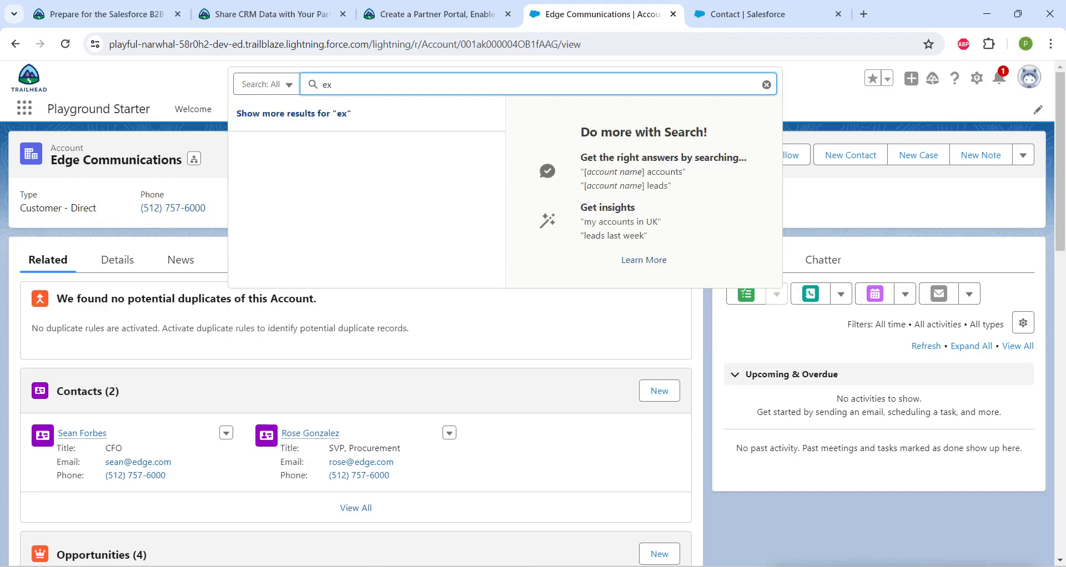
pyautogui.write('p')
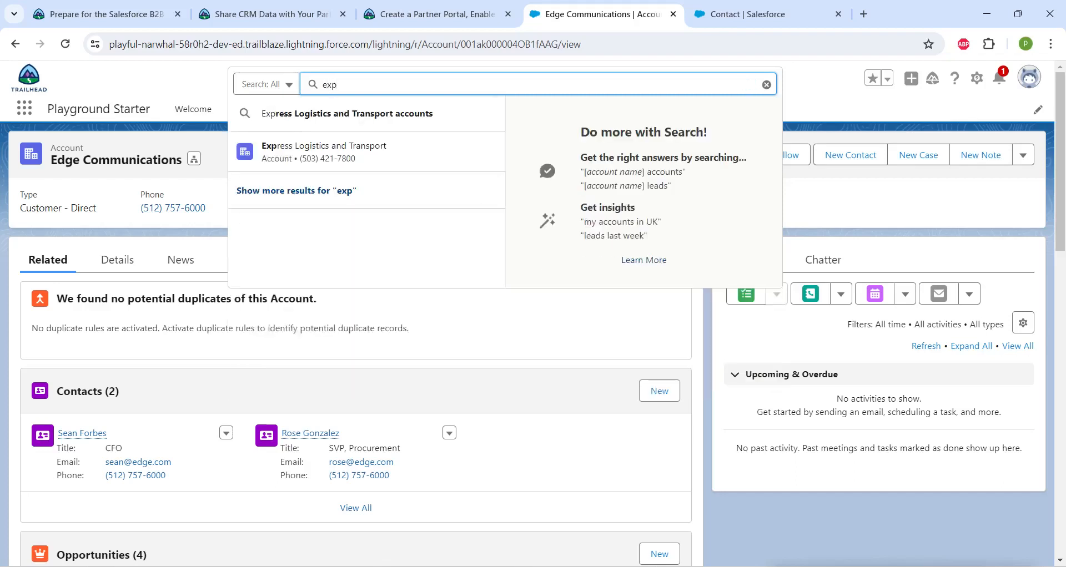
pyautogui.write('ress')
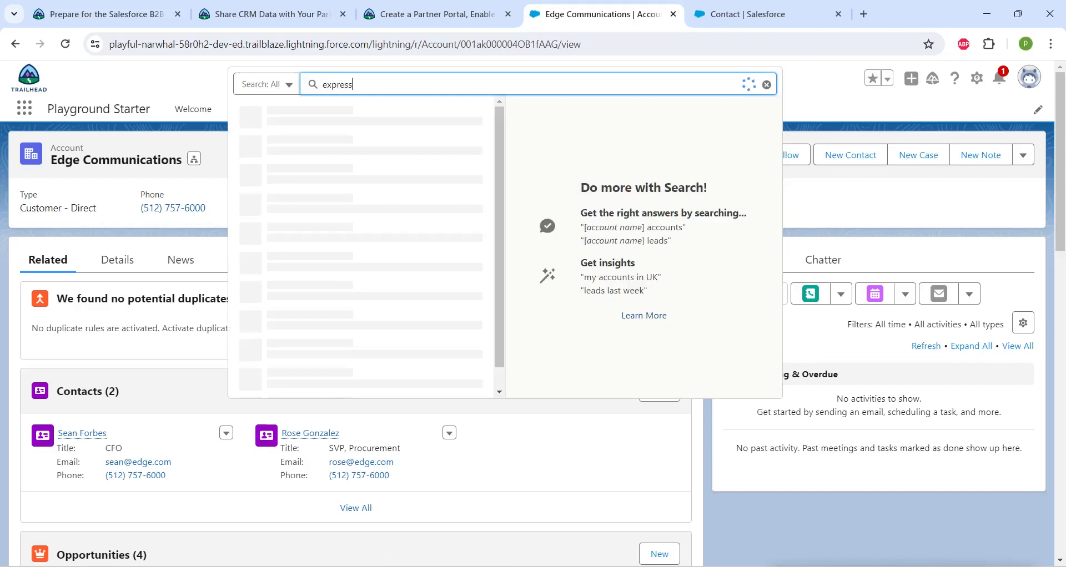
pyautogui.moveTo(331, 156)
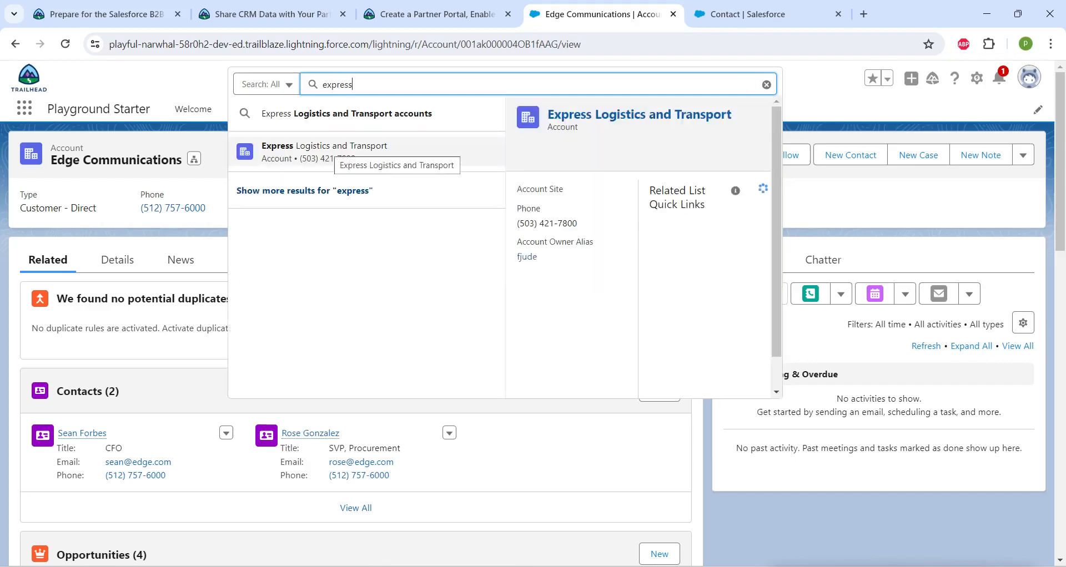
pyautogui.click(332, 153)
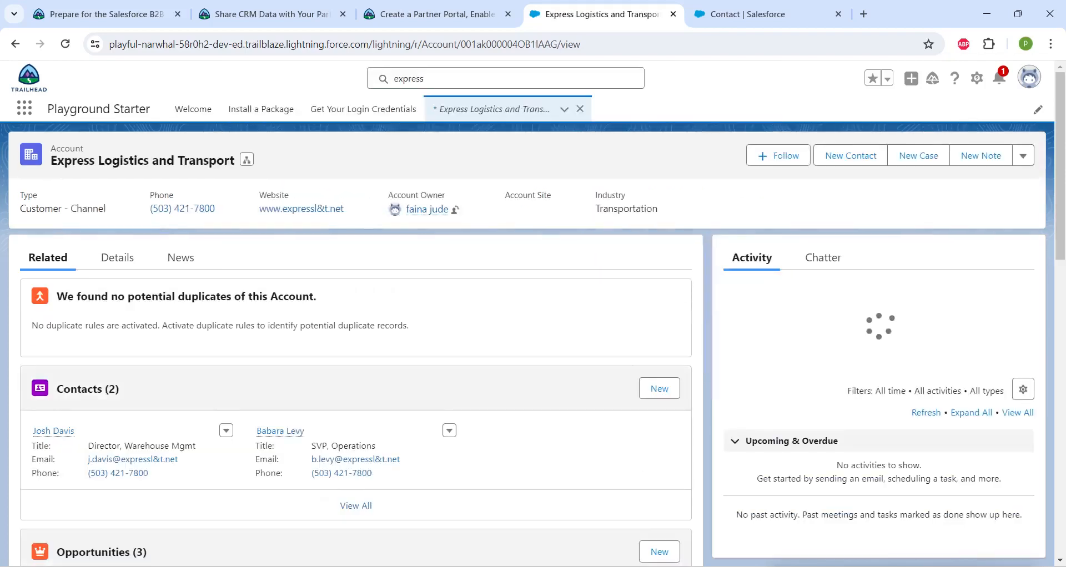
# Step: Enable the Express Logistics and Transport account as a partner and confirm
pyautogui.click(1023, 155)
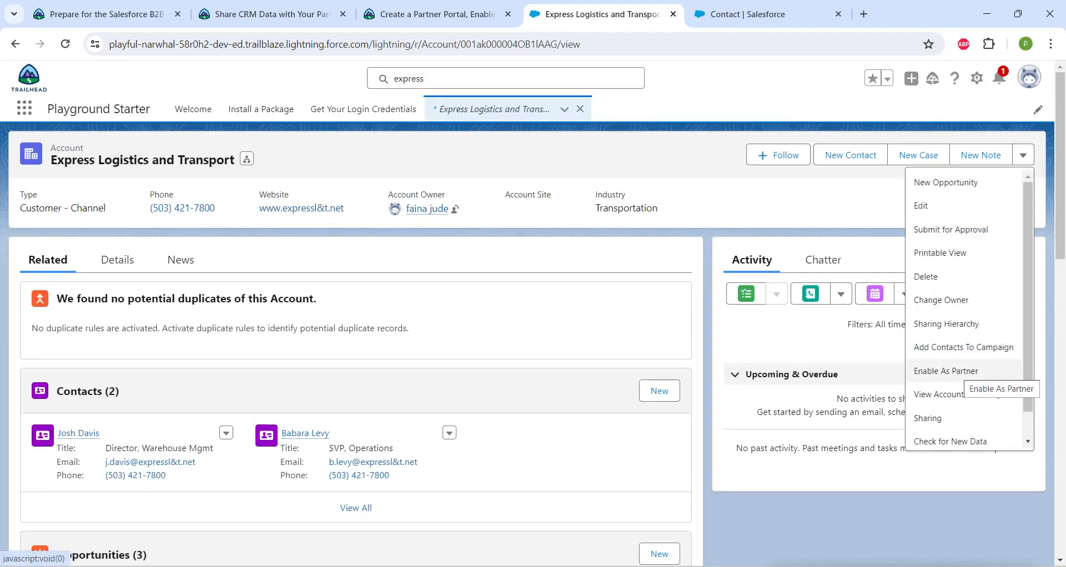
pyautogui.click(946, 371)
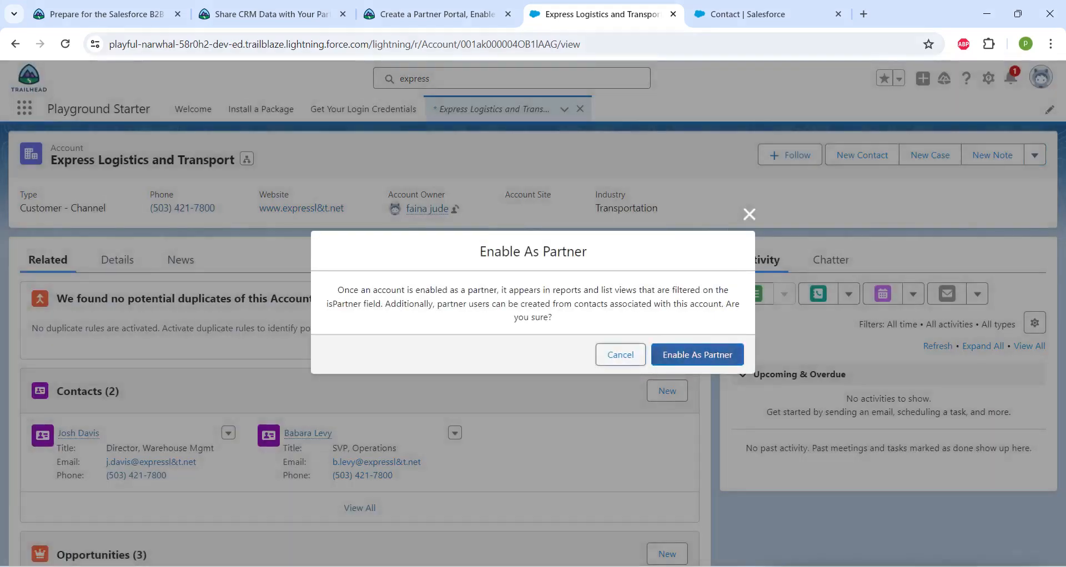
pyautogui.click(697, 355)
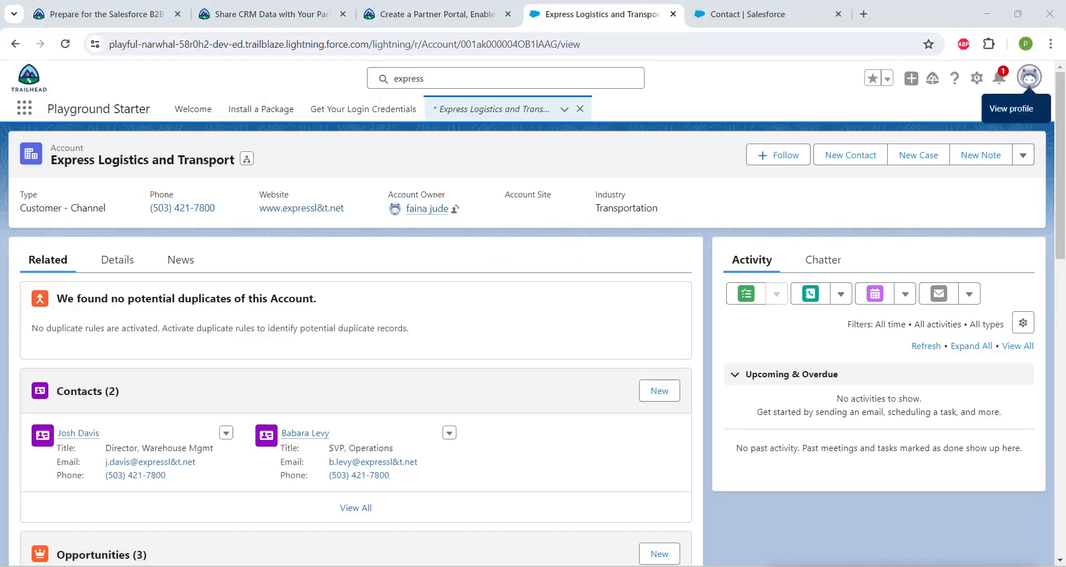
pyautogui.click(1029, 78)
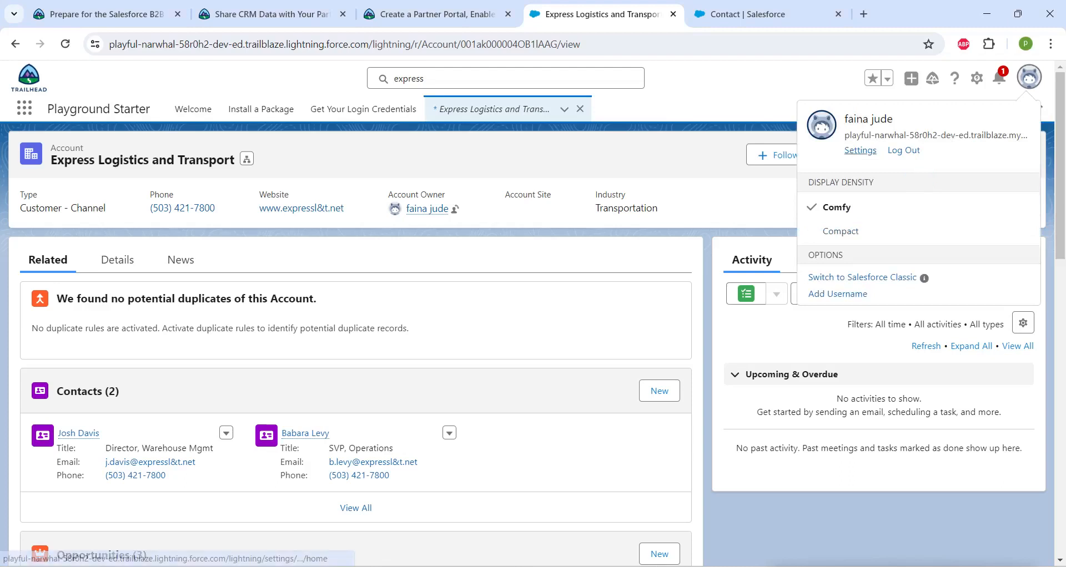
pyautogui.click(860, 150)
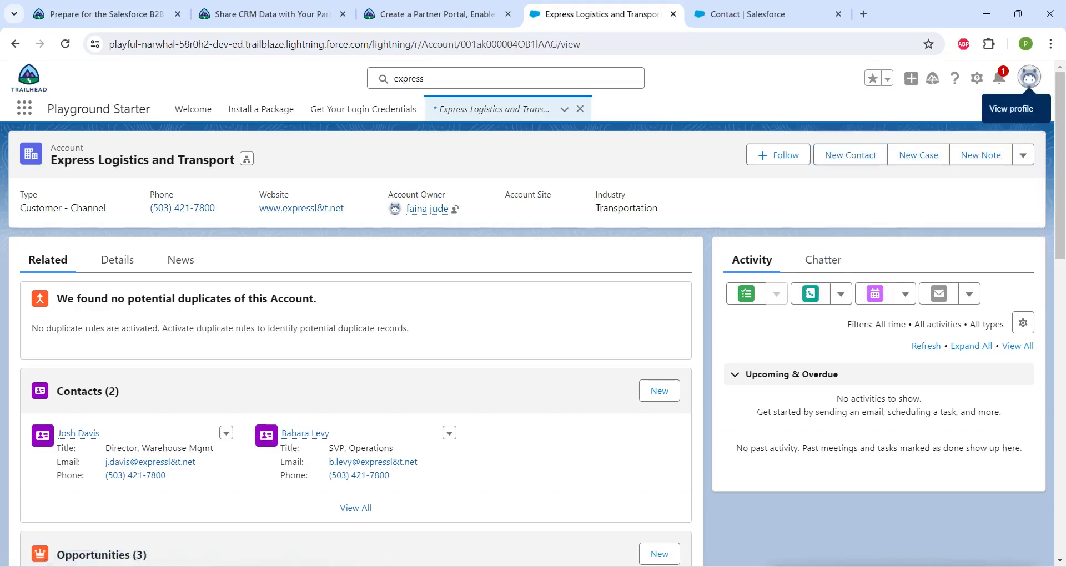
pyautogui.scroll(-5, 616, 383)
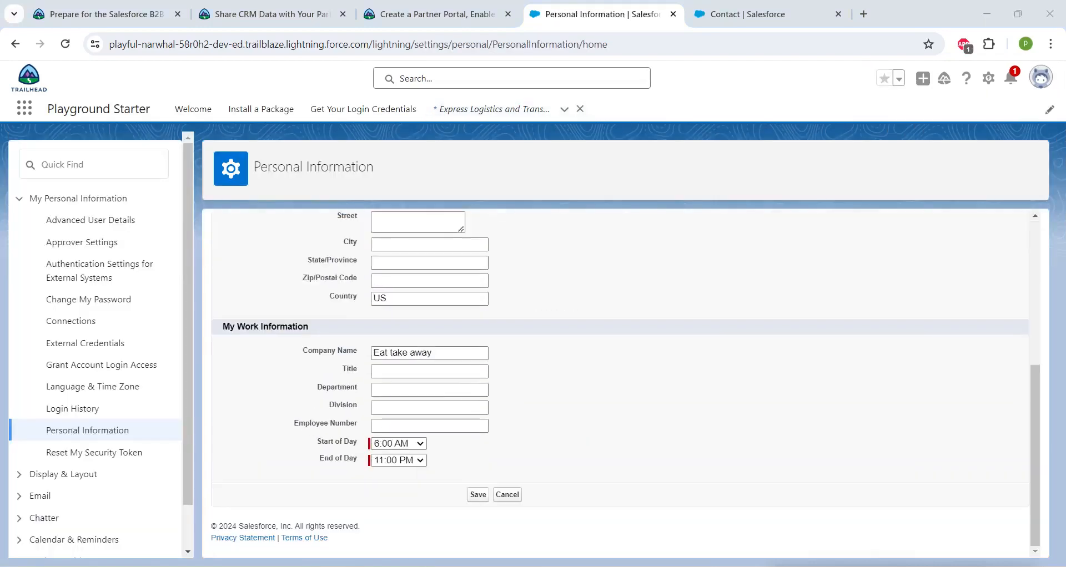
pyautogui.scroll(2, 616, 383)
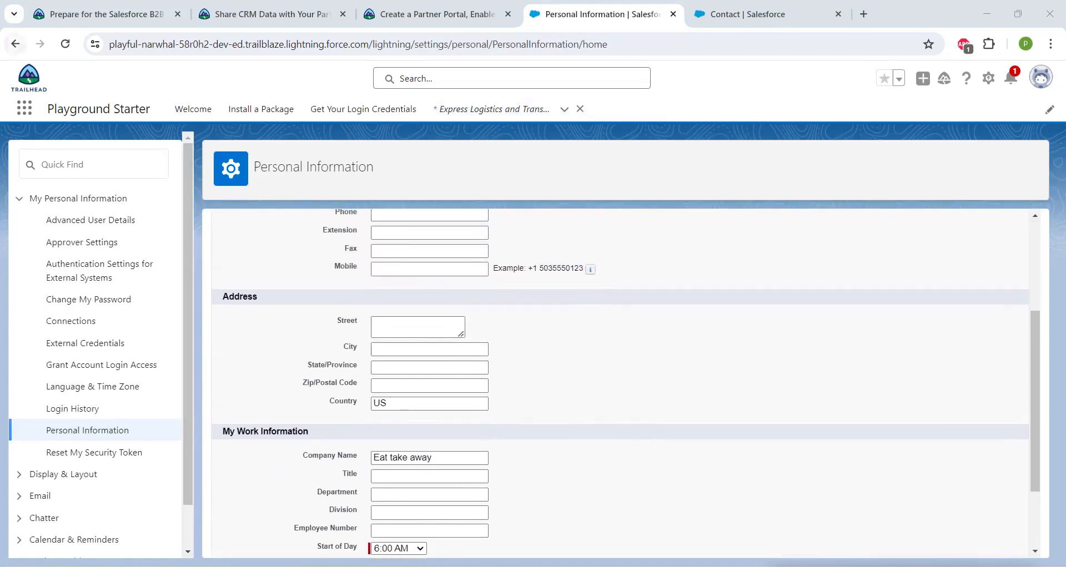
pyautogui.click(16, 44)
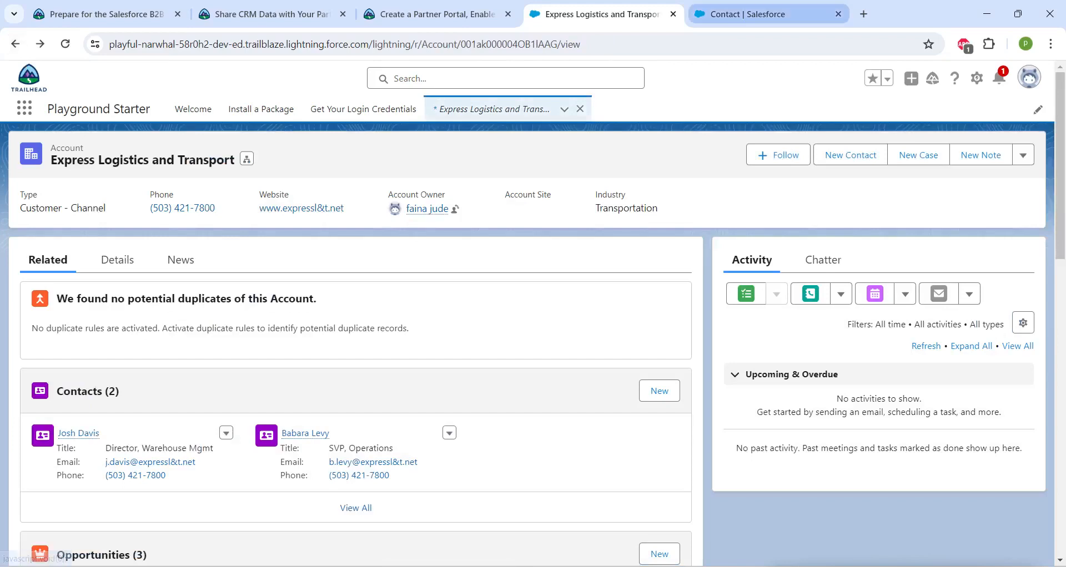
# Step: Switch to Setup and open the Users page from Setup Home by searching for "user"
pyautogui.click(766, 14)
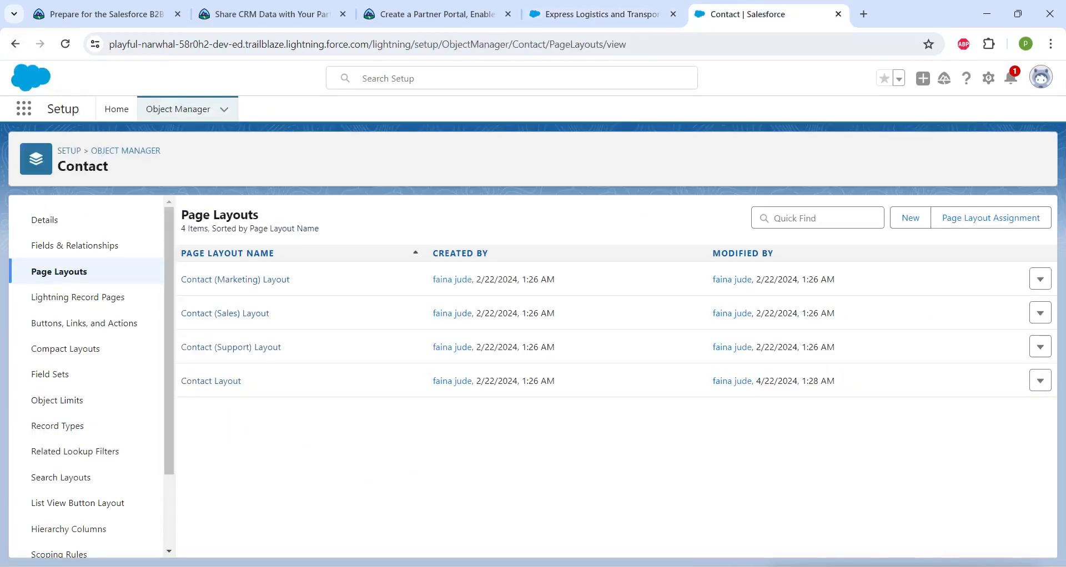
pyautogui.click(988, 78)
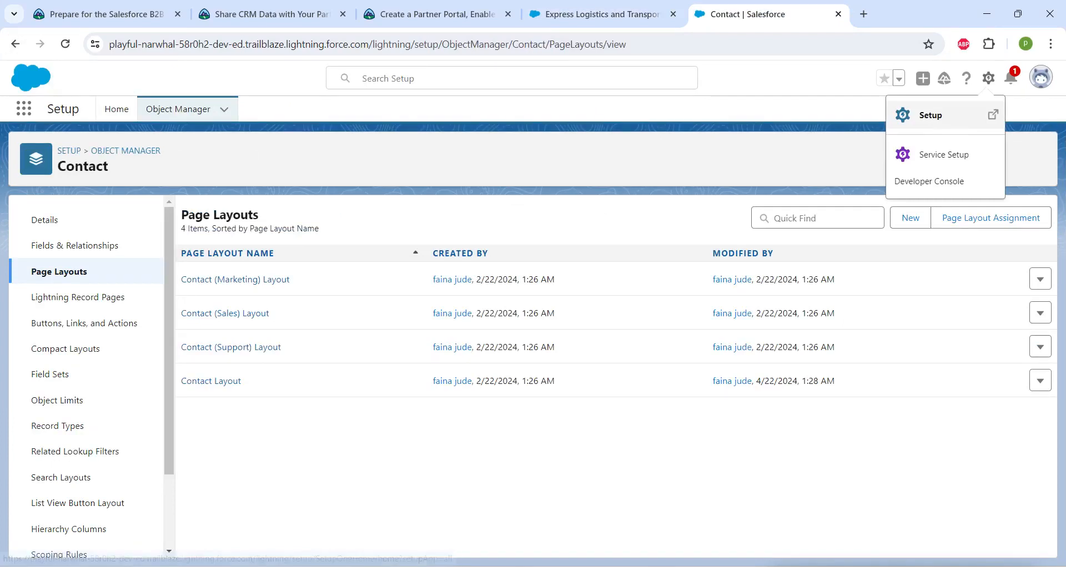
pyautogui.click(117, 109)
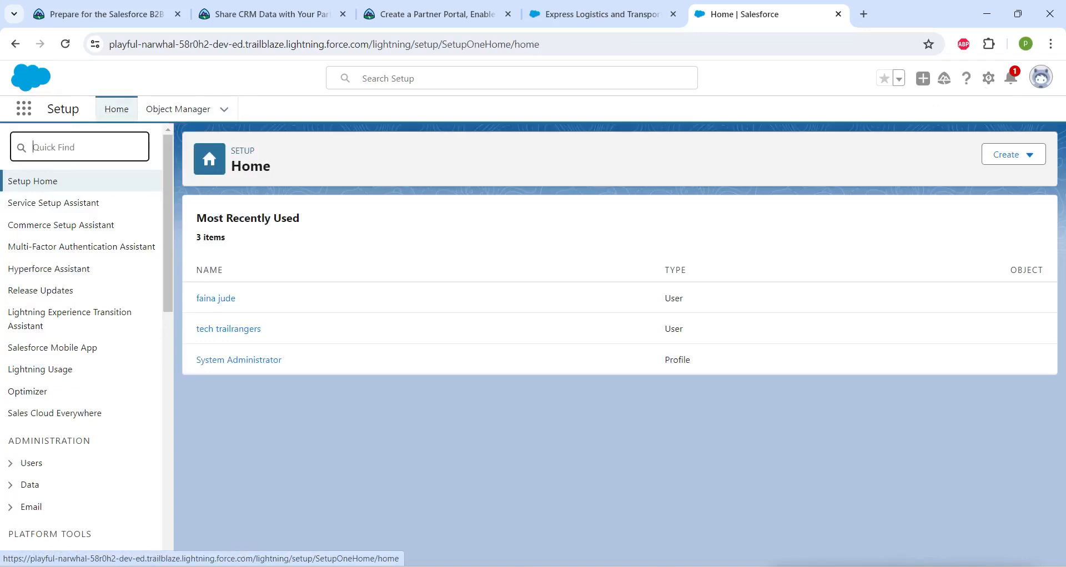
pyautogui.write('us')
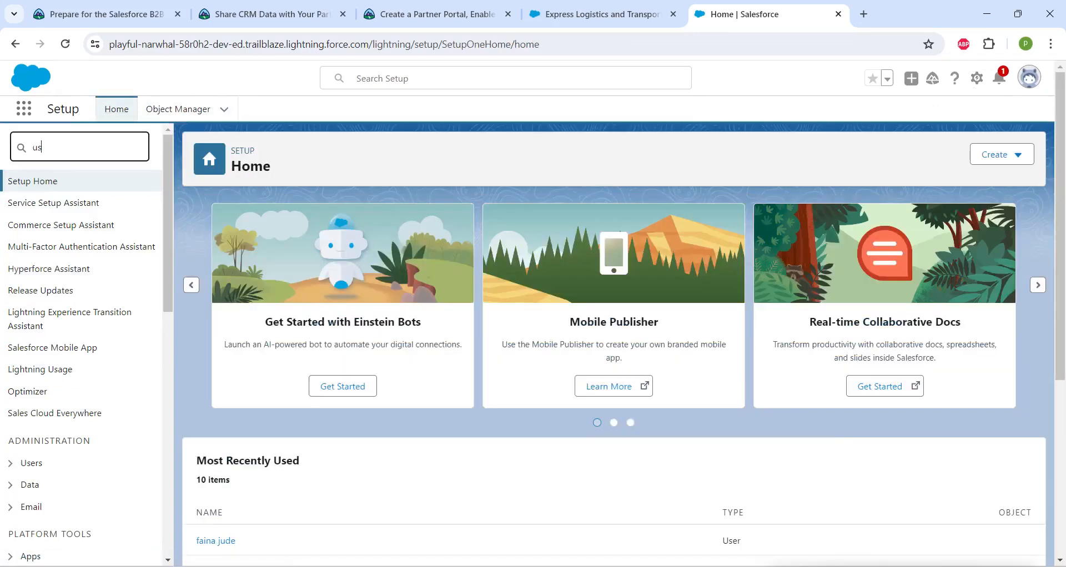
pyautogui.write('er')
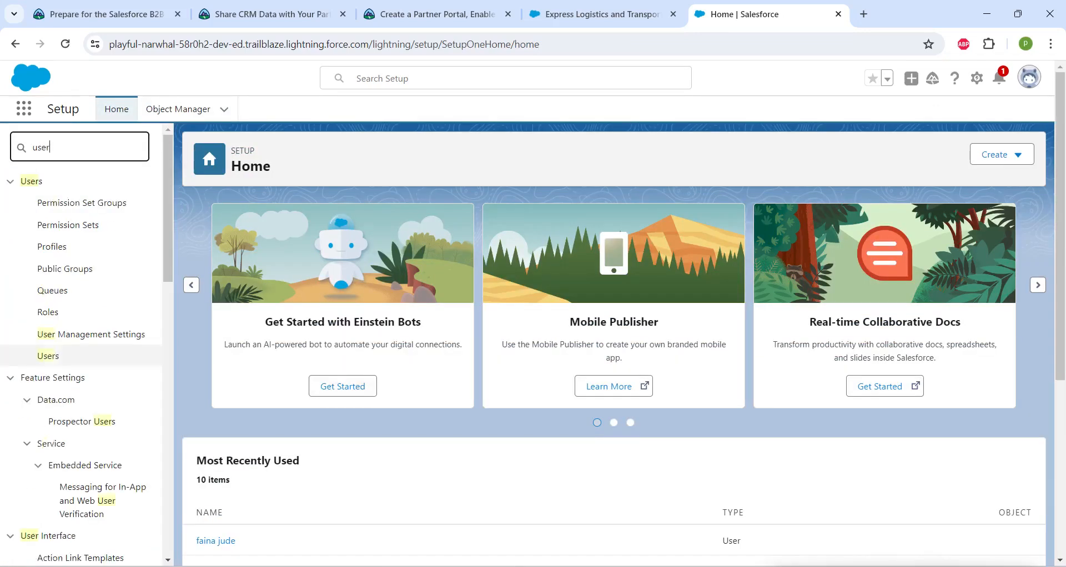
pyautogui.click(48, 355)
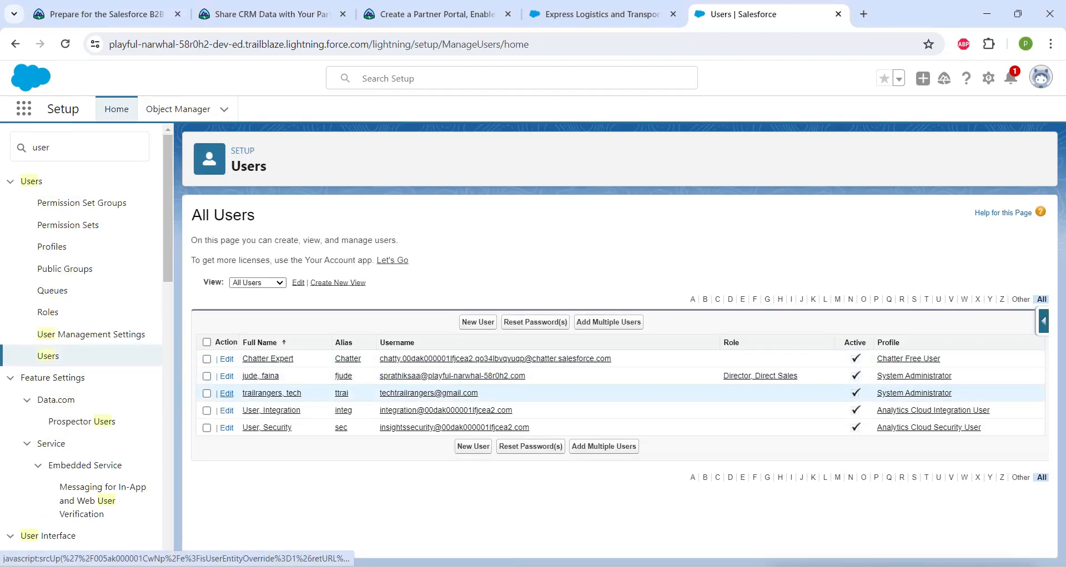
# Step: Assign the CEO role to the System Administrator user that has no role, and save the user
pyautogui.click(227, 393)
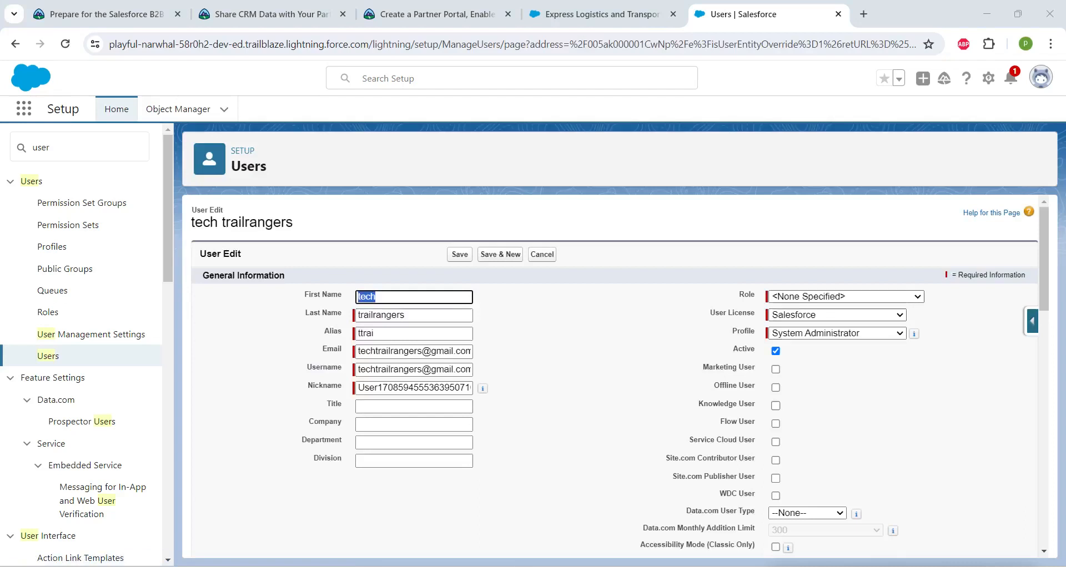
pyautogui.click(845, 297)
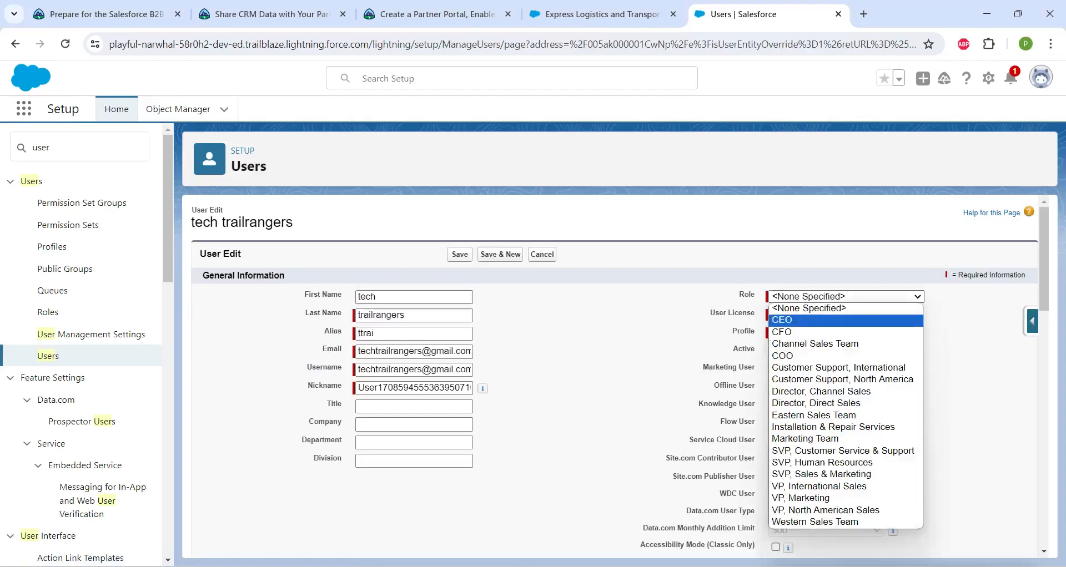
pyautogui.press('Return')
pyautogui.click(459, 254)
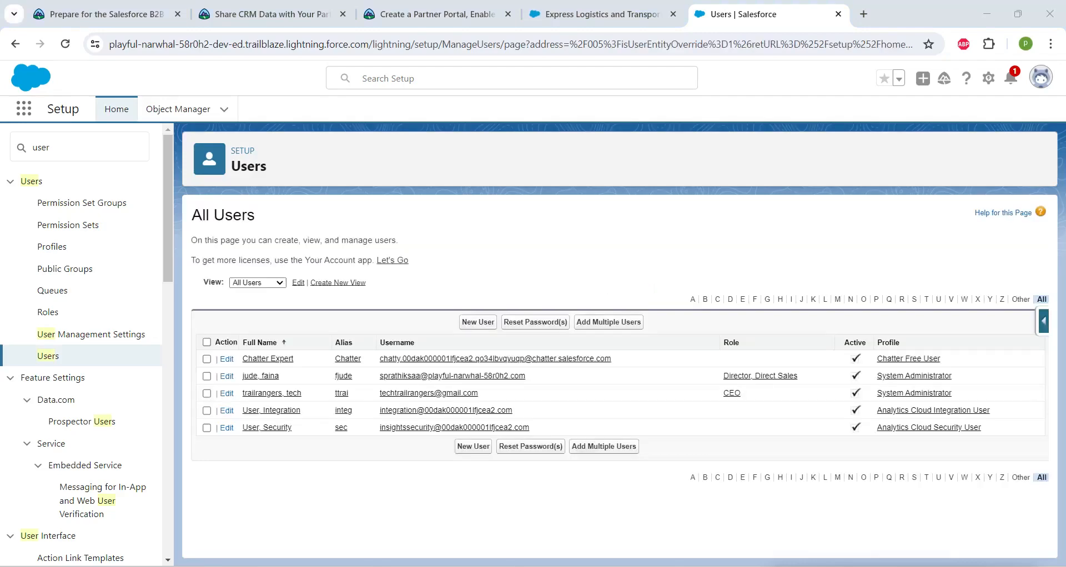
# Step: Return to the playground's account record and open Edge Communications by searching for "edge"
pyautogui.click(594, 14)
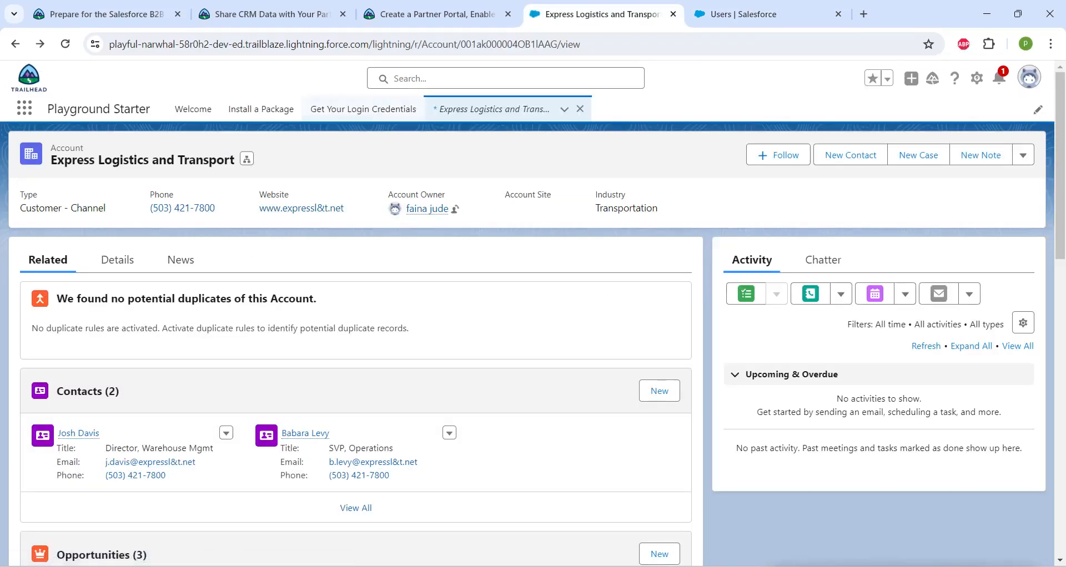
pyautogui.click(505, 78)
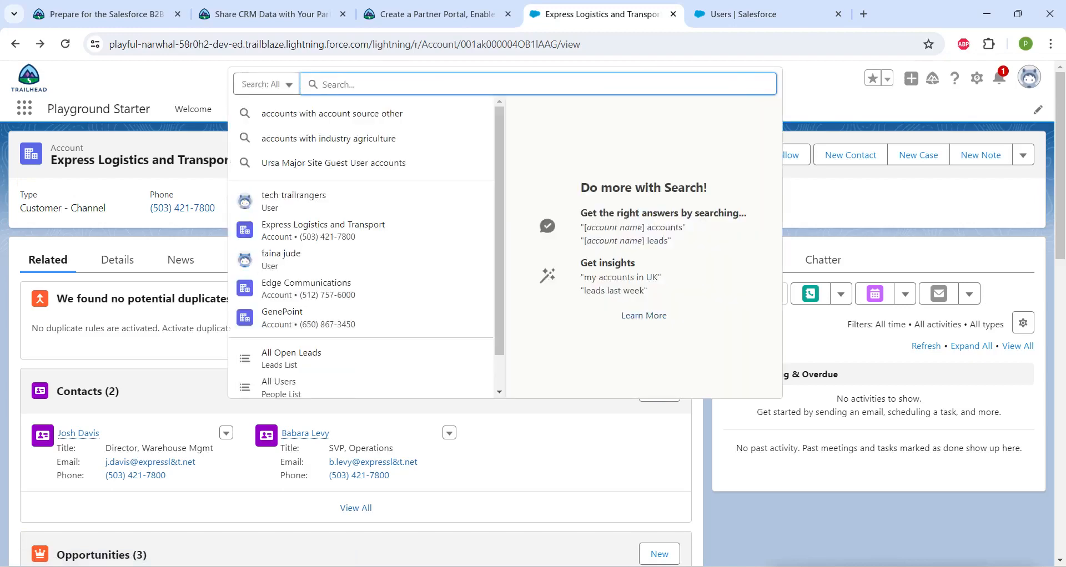
pyautogui.write('edge')
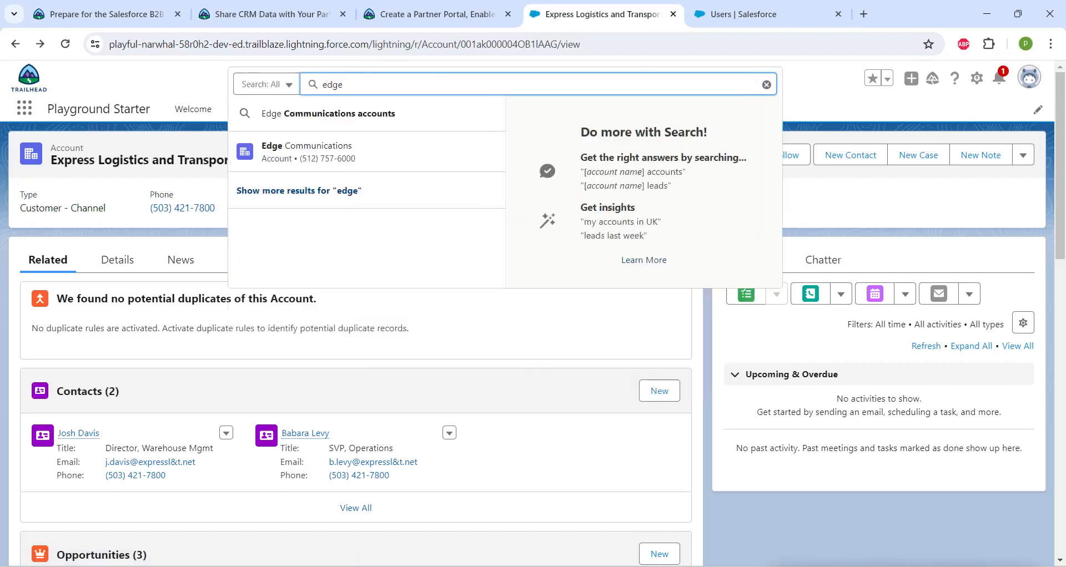
pyautogui.click(355, 151)
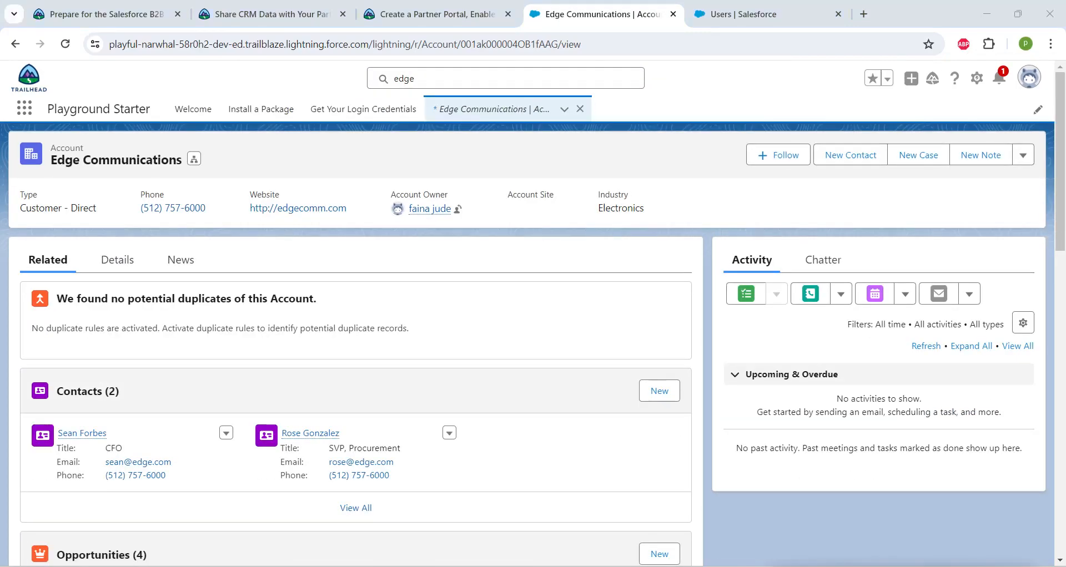
# Step: Check the Edge Communications record's available actions for partner options, and preview the details of its CFO contact
pyautogui.click(1023, 155)
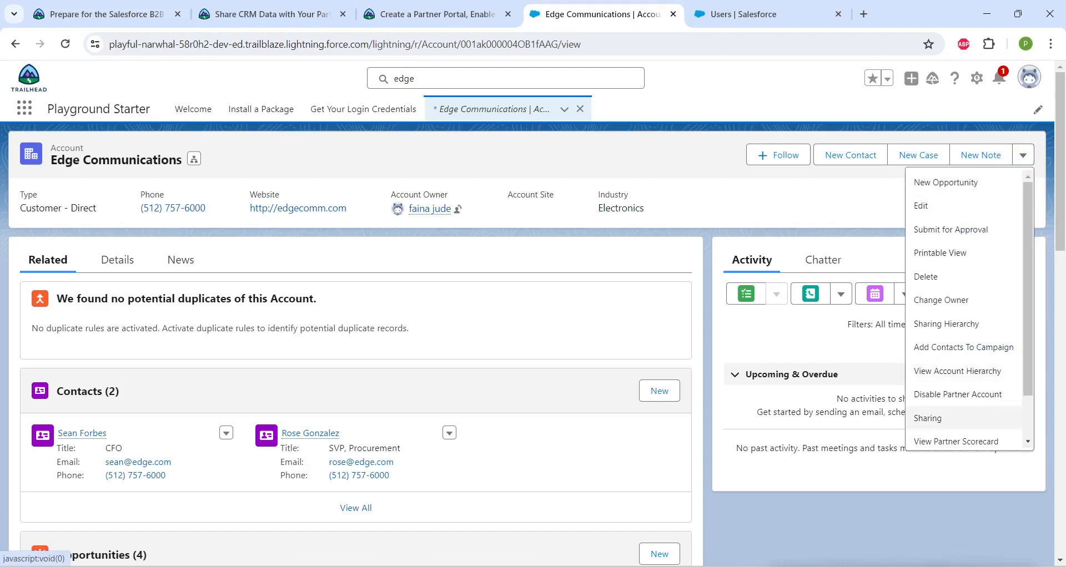
pyautogui.click(927, 418)
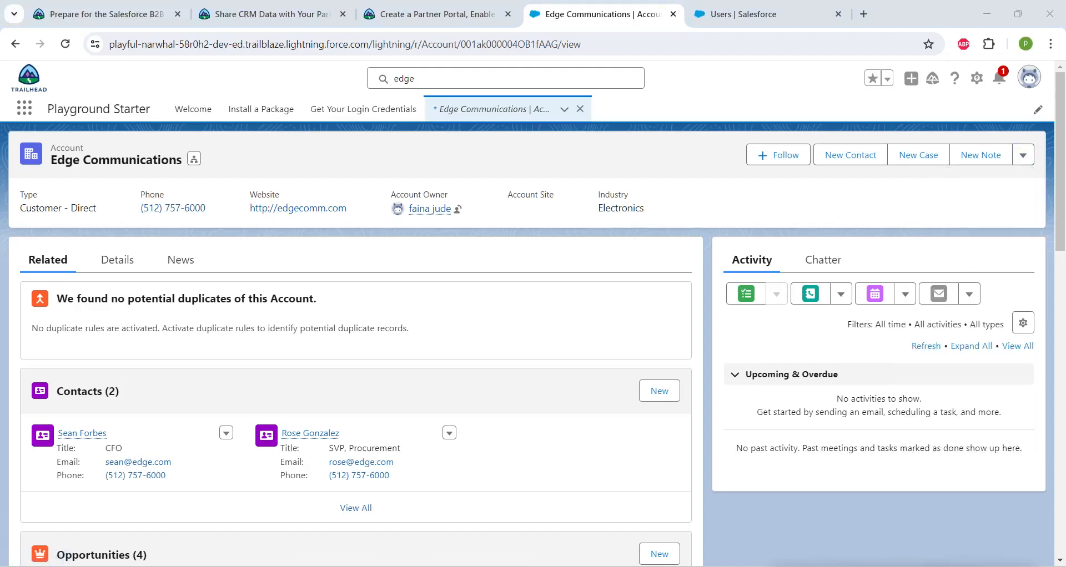
pyautogui.moveTo(82, 433)
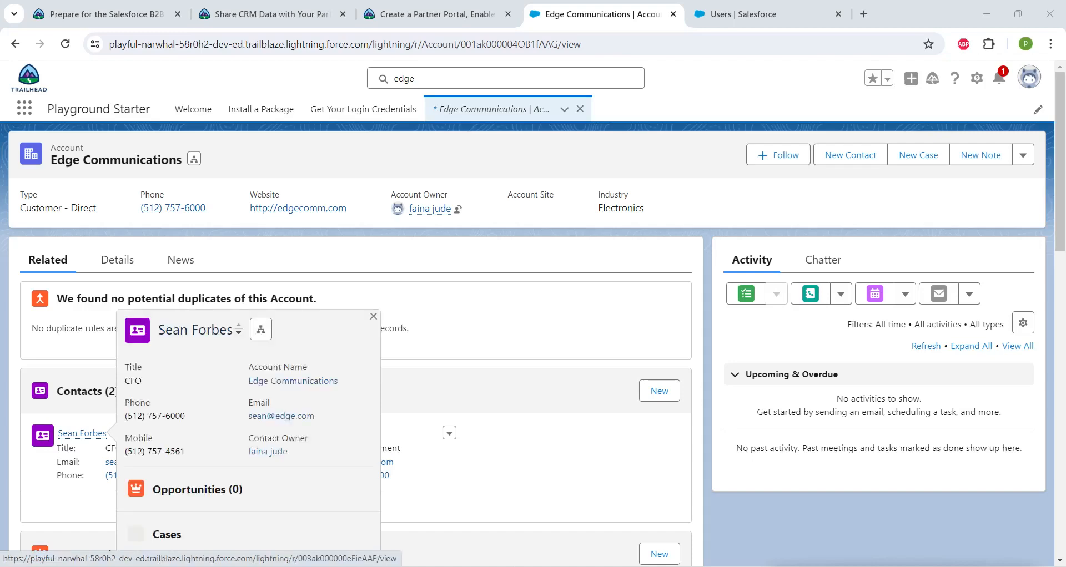
# Step: Open the Edge Communications CFO contact, enable it as a partner user, and choose the Partner Community user license
pyautogui.click(82, 433)
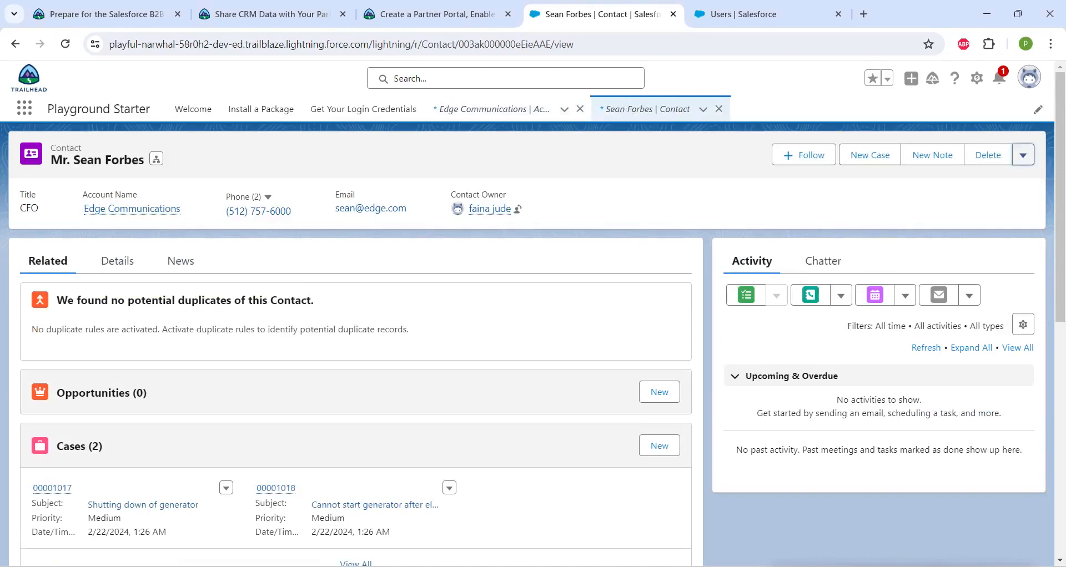
pyautogui.click(1022, 155)
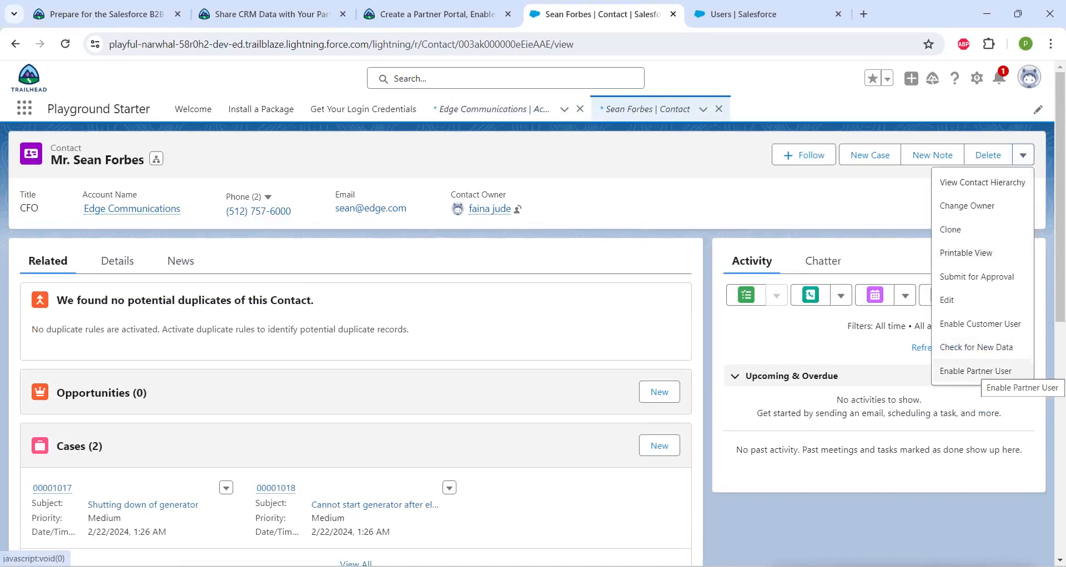
pyautogui.click(983, 371)
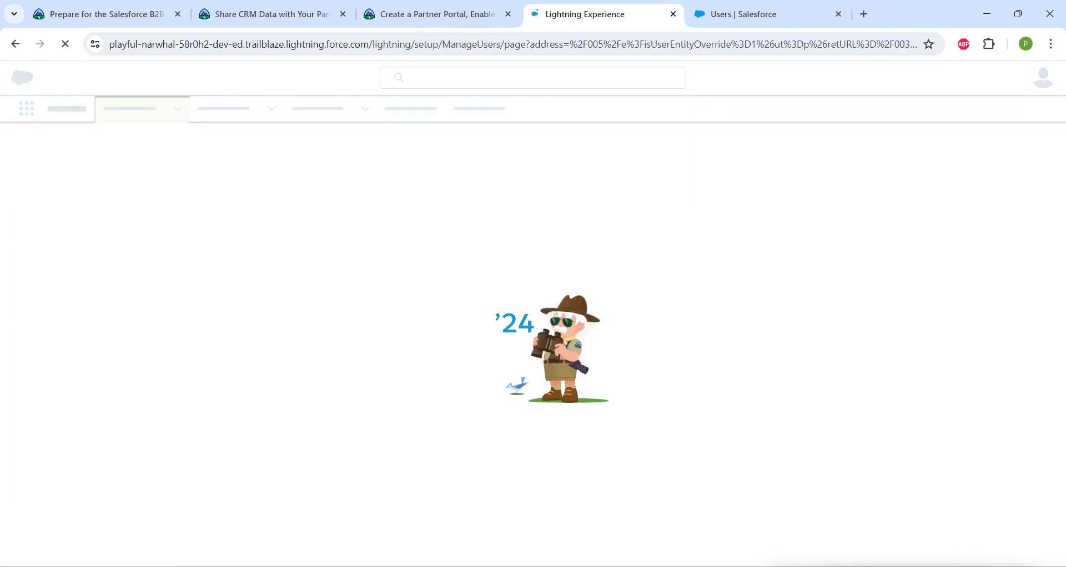
pyautogui.click(827, 290)
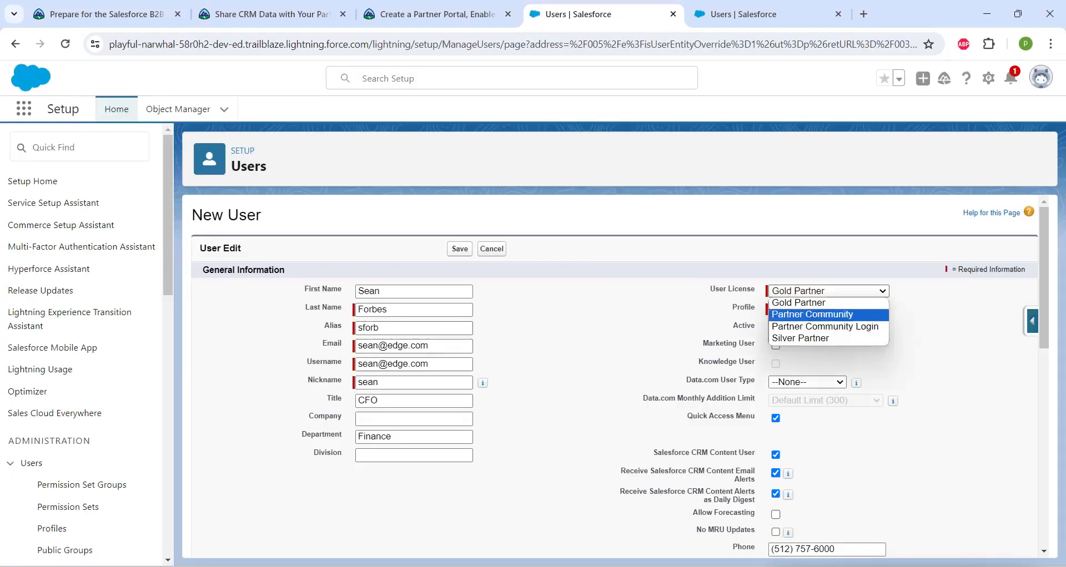
pyautogui.click(812, 315)
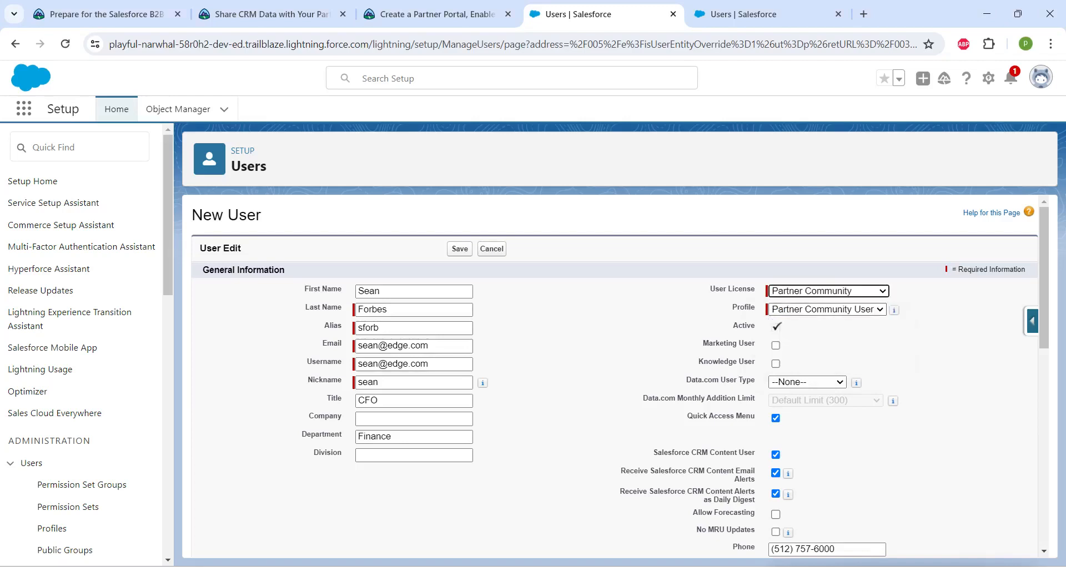
# Step: Replace the new partner user's email and username, and save the user, accepting the welcome email notice
pyautogui.moveTo(442, 346); pyautogui.dragTo(355, 347)
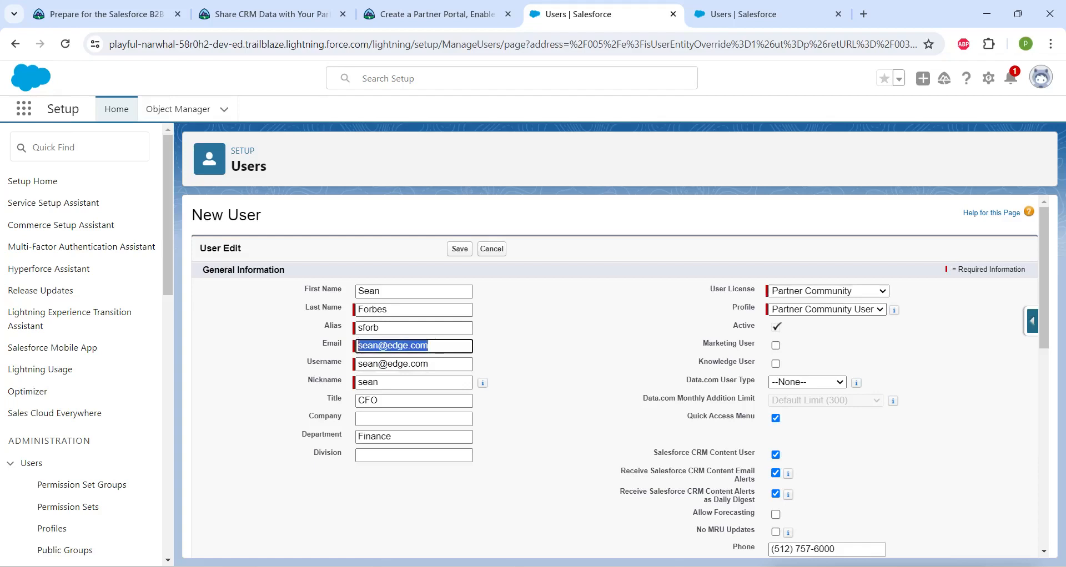
pyautogui.press('BackSpace')
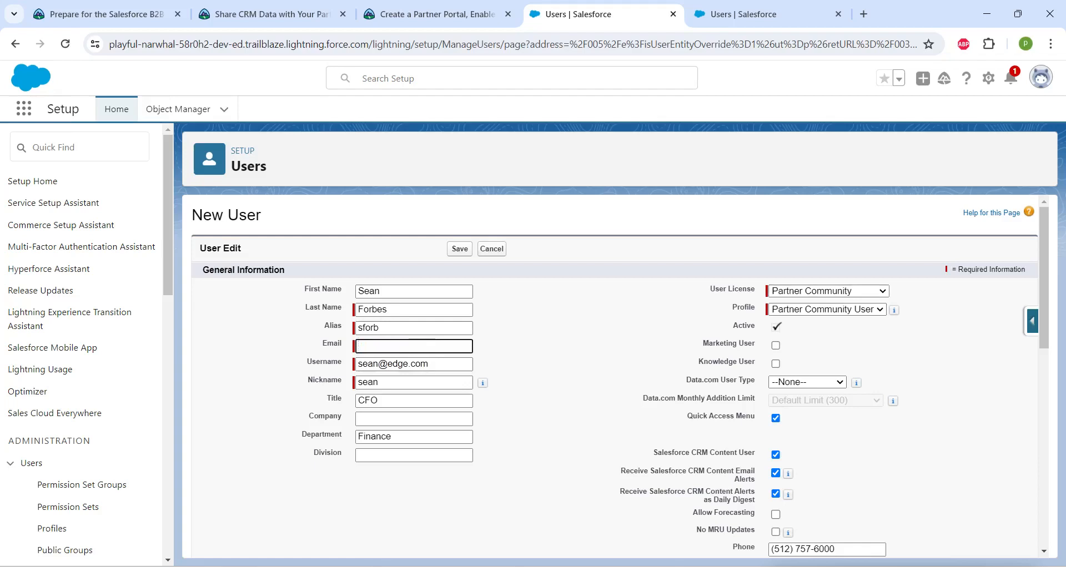
pyautogui.click(412, 367)
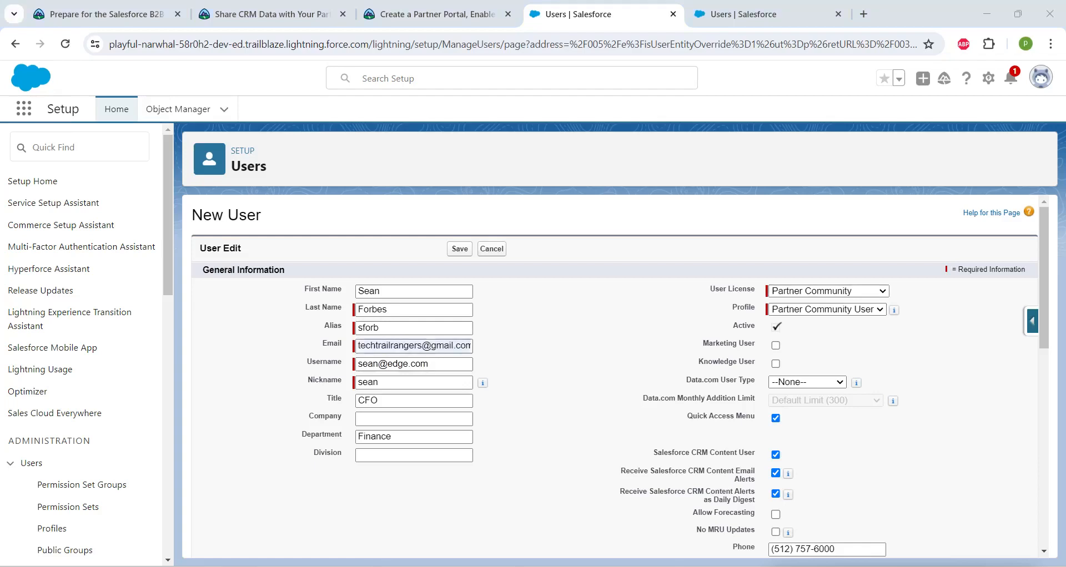
pyautogui.click(776, 455)
pyautogui.click(776, 474)
pyautogui.scroll(-10, 615, 377)
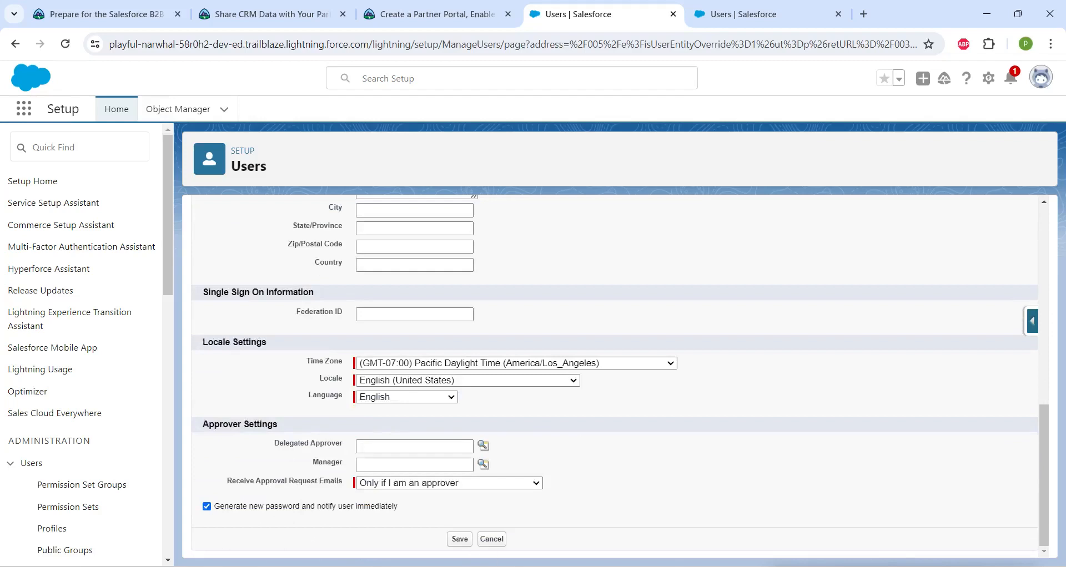
pyautogui.click(460, 539)
pyautogui.click(596, 353)
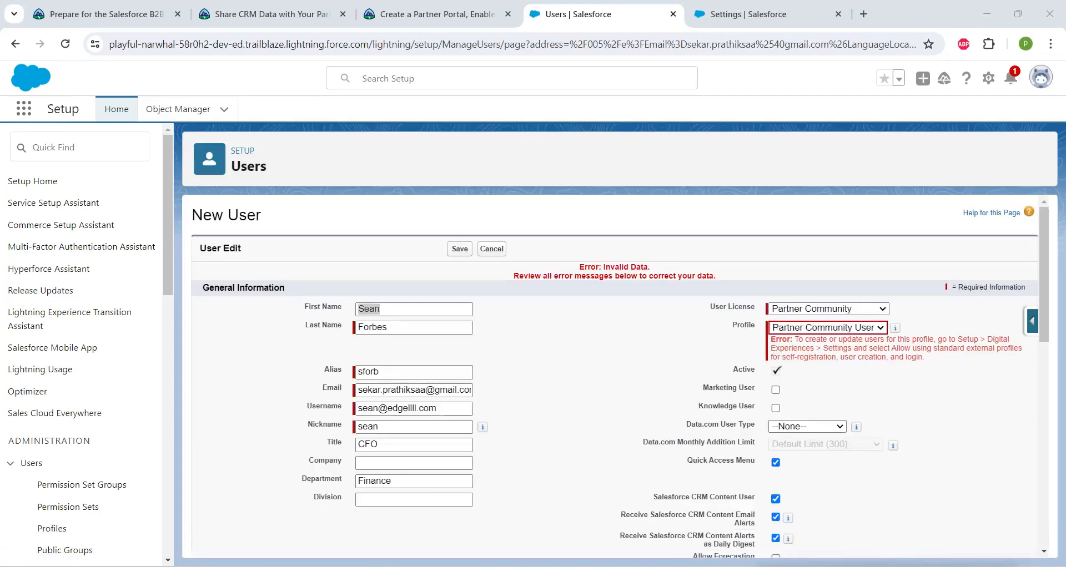
# Step: Review the profile error on the new user form, and go to the Digital Experiences Settings page in Setup
pyautogui.moveTo(928, 359); pyautogui.dragTo(772, 328)
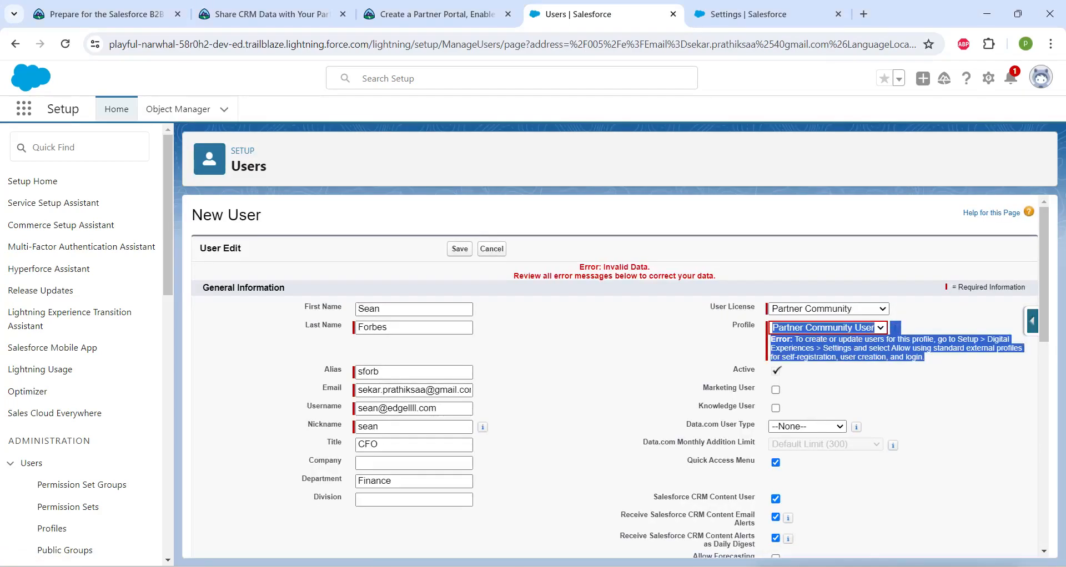
pyautogui.click(888, 378)
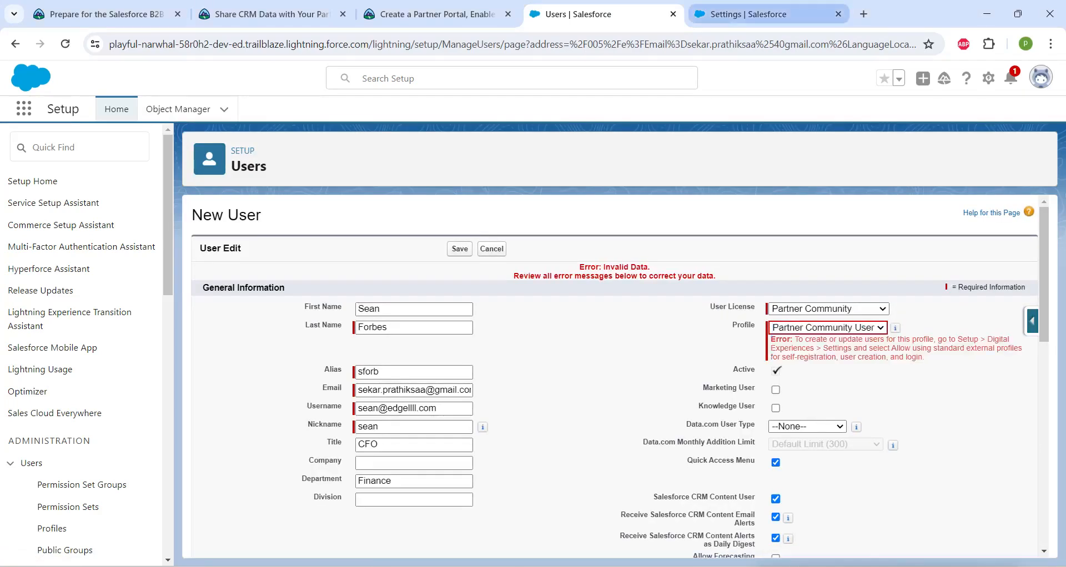
pyautogui.rightClick(590, 12)
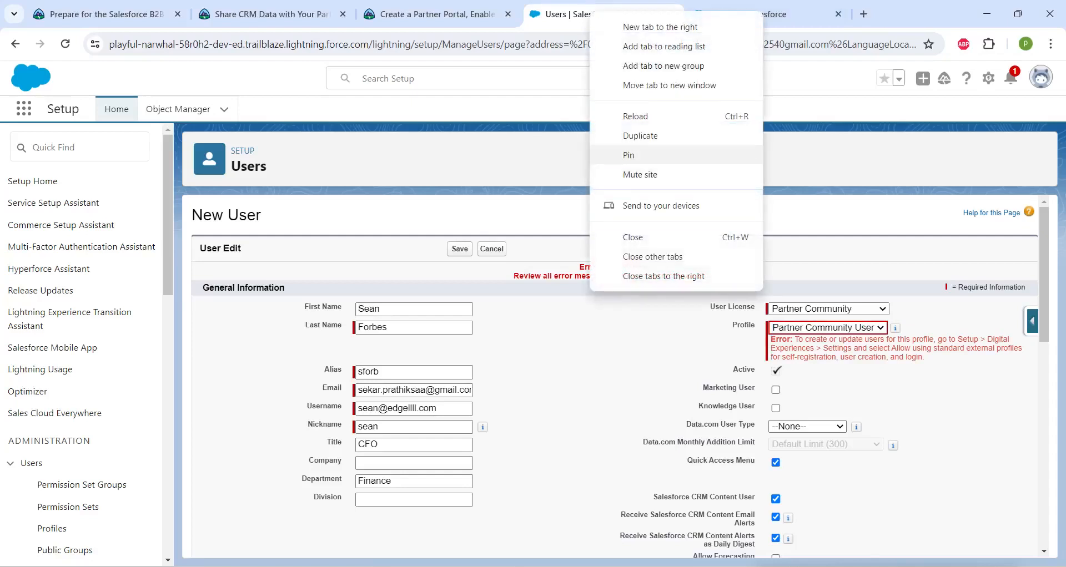
pyautogui.click(794, 15)
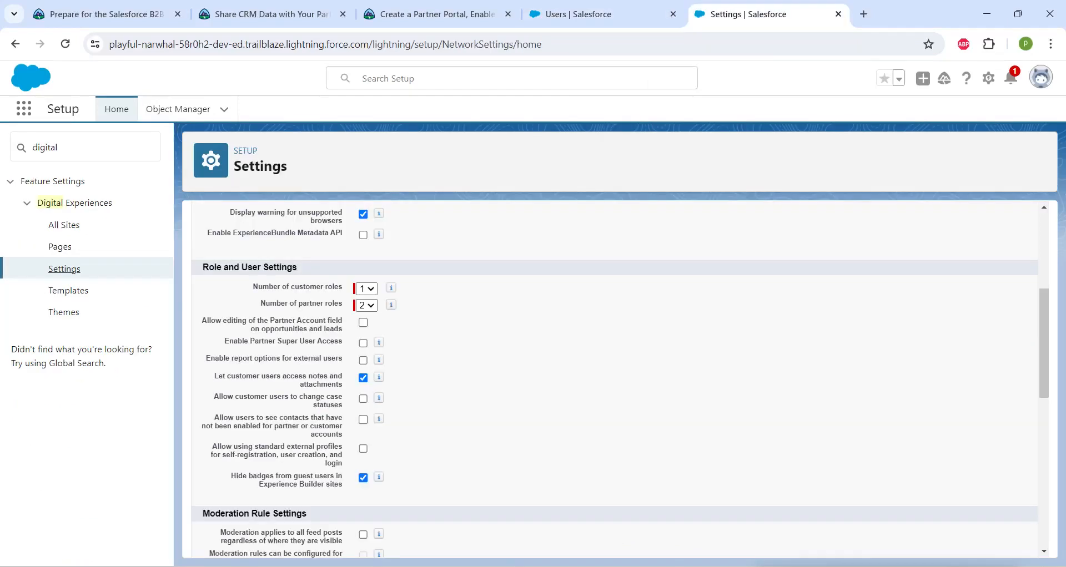
pyautogui.click(85, 147)
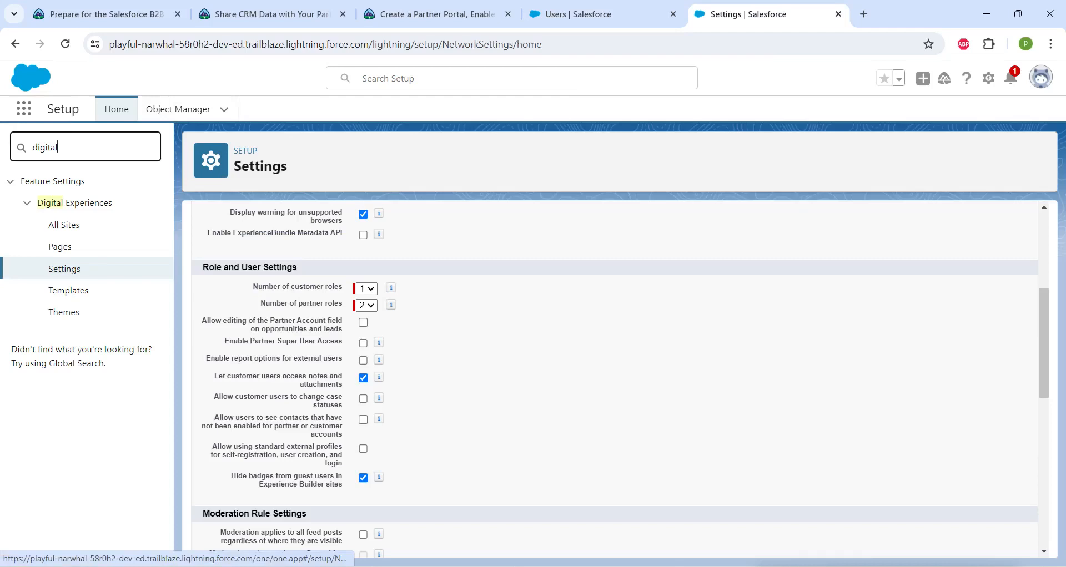
pyautogui.hotkey('ctrl', 'a')
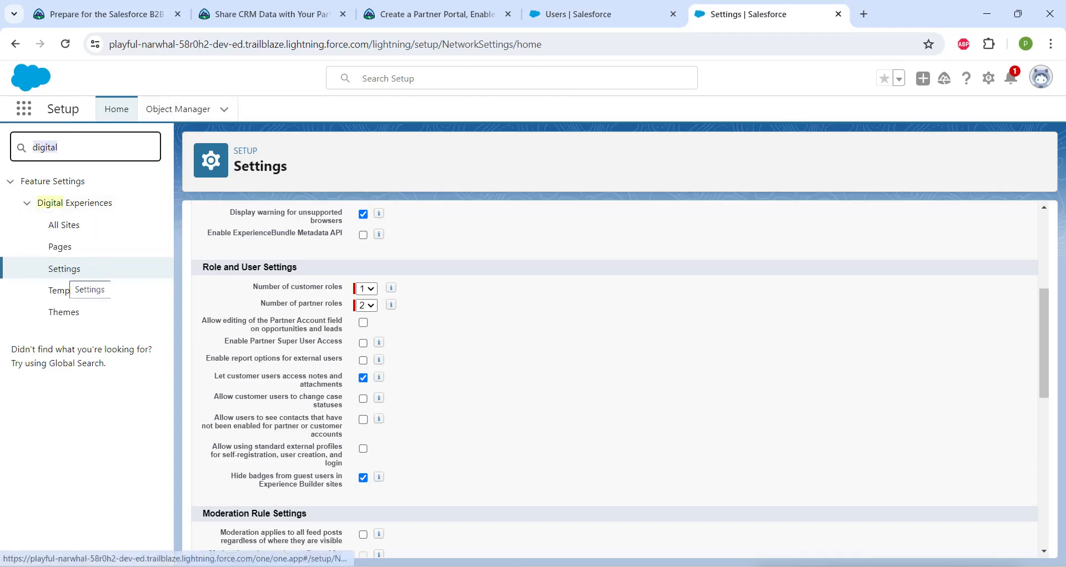
pyautogui.click(63, 269)
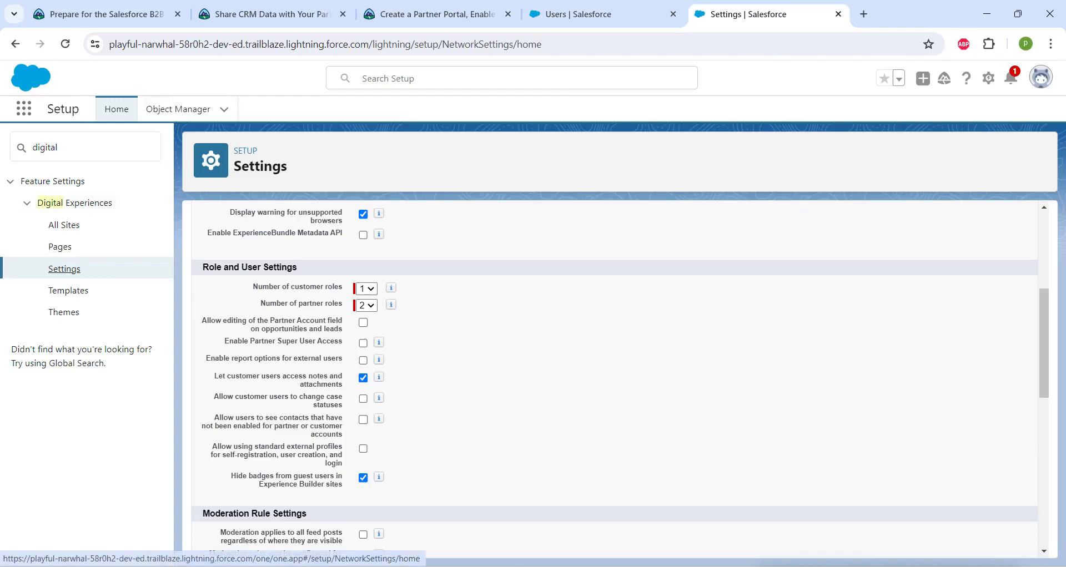
# Step: Allow using standard external profiles for self-registration, user creation, and login, accept the security warning, and save the settings
pyautogui.scroll(-15, 611, 377)
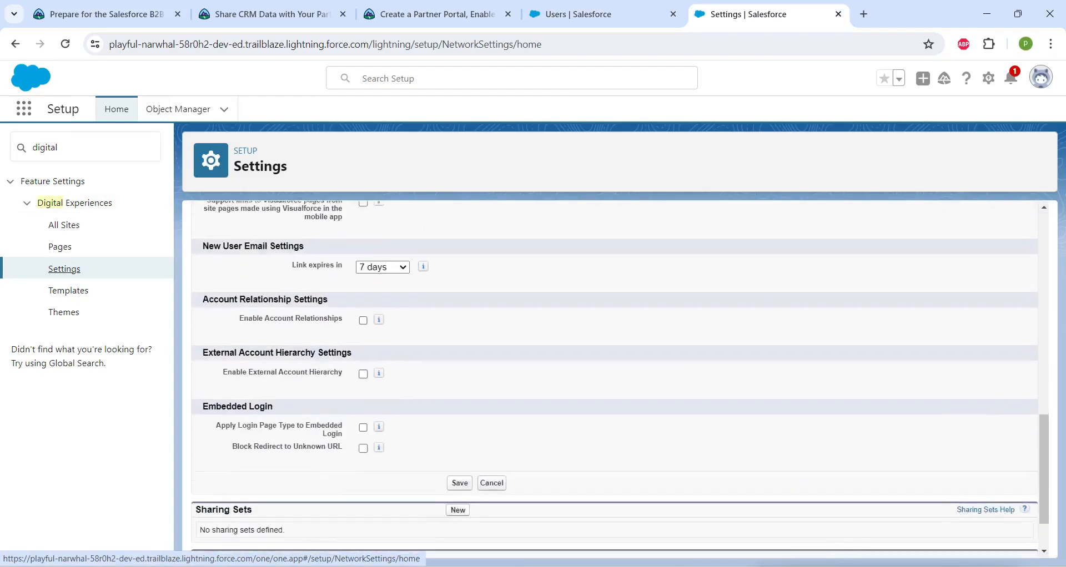
pyautogui.scroll(7, 610, 378)
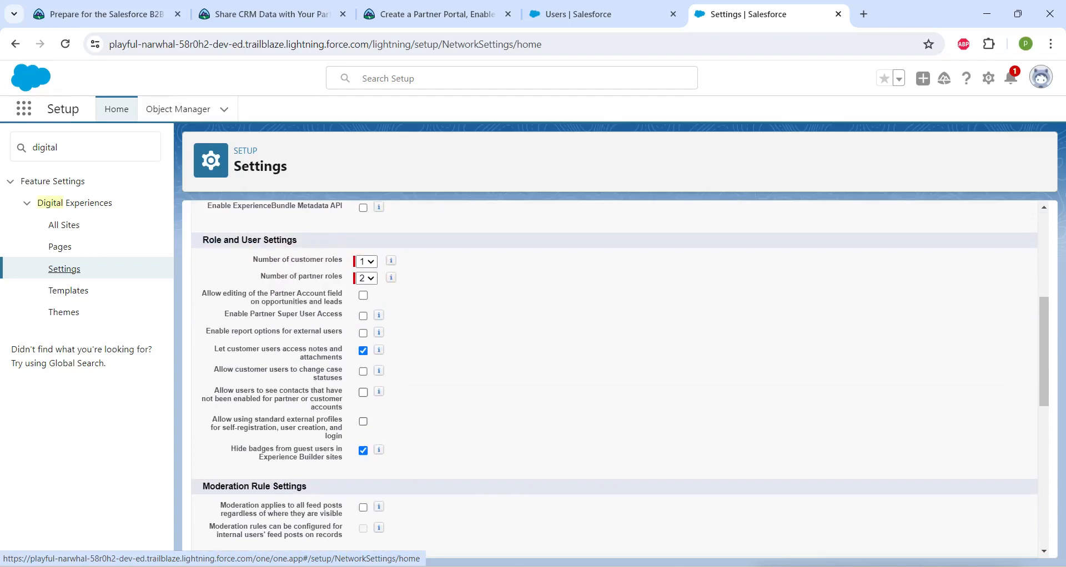
pyautogui.moveTo(344, 436); pyautogui.dragTo(212, 420)
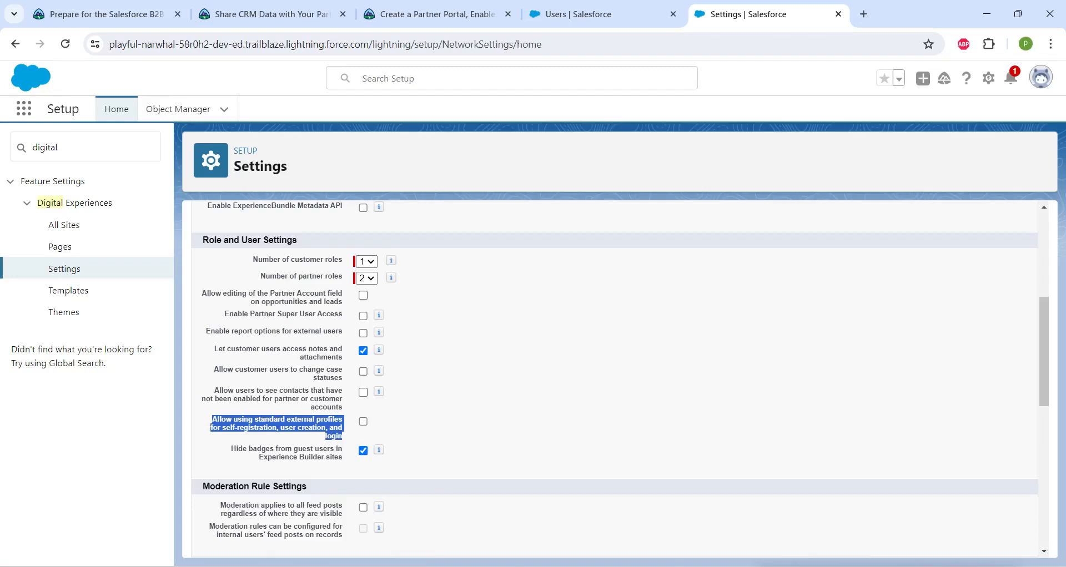
pyautogui.click(364, 422)
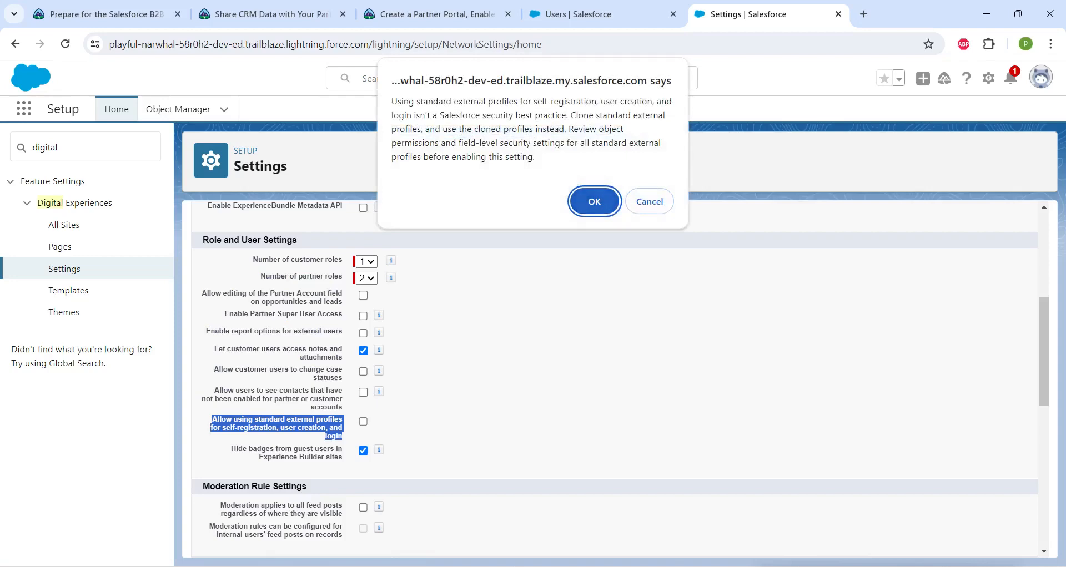
pyautogui.press('Return')
pyautogui.scroll(5, 614, 379)
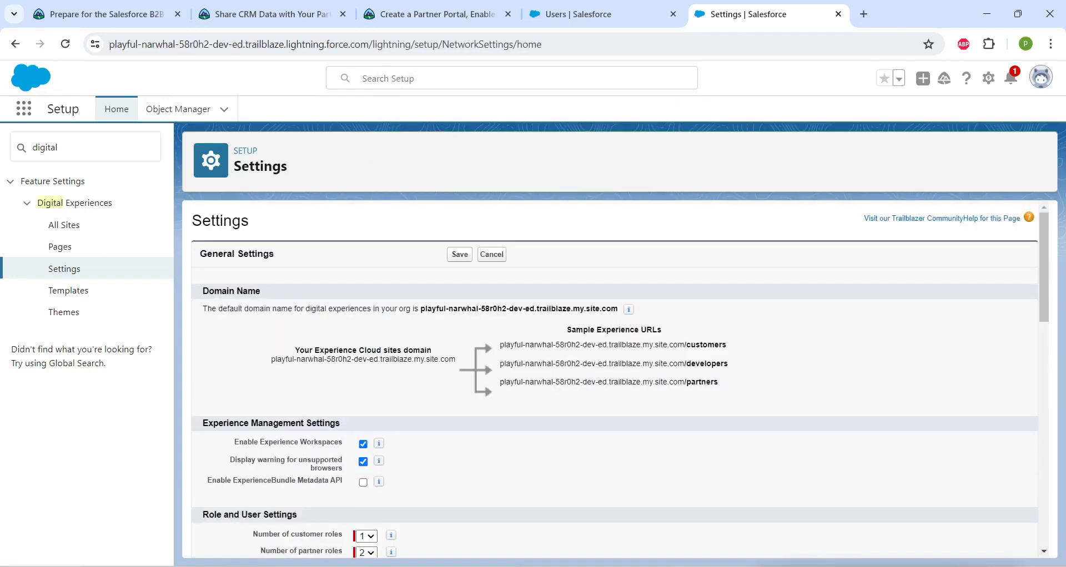
pyautogui.click(459, 254)
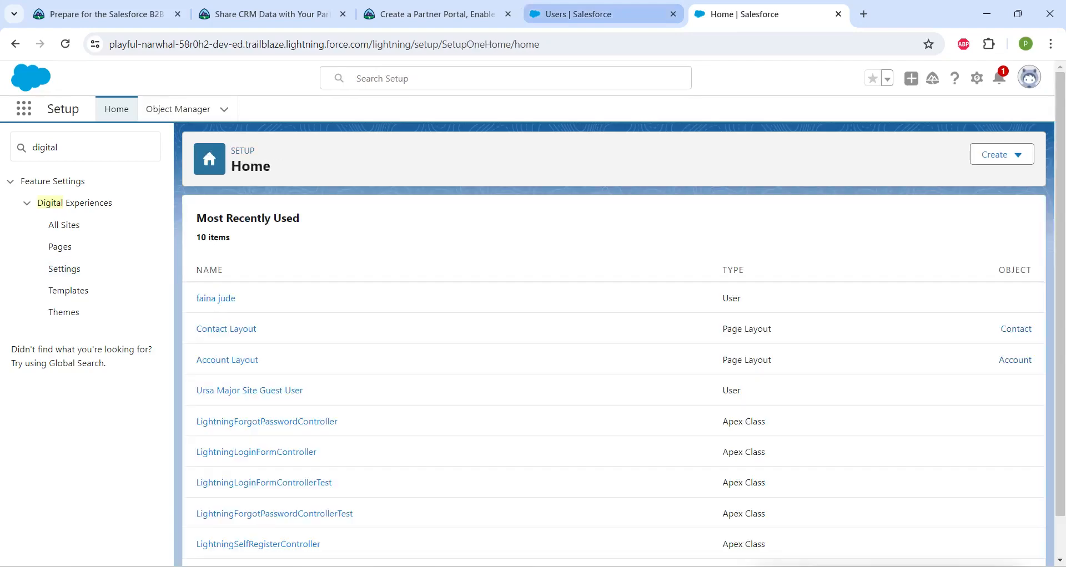
# Step: Reload the CFO contact's new user form, save it again with the welcome email notice accepted, and review the user's details
pyautogui.click(577, 14)
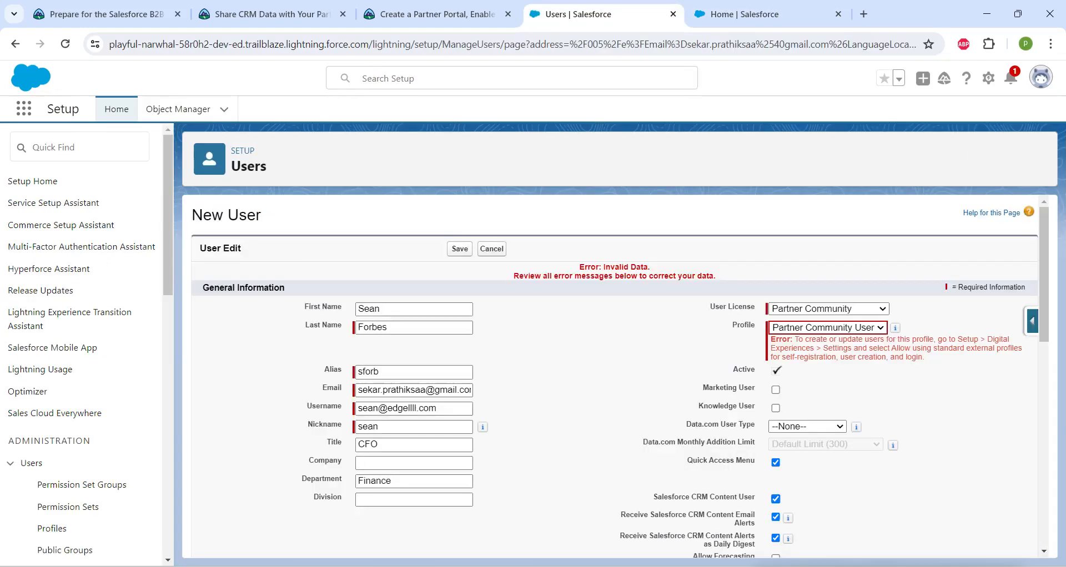
pyautogui.click(65, 43)
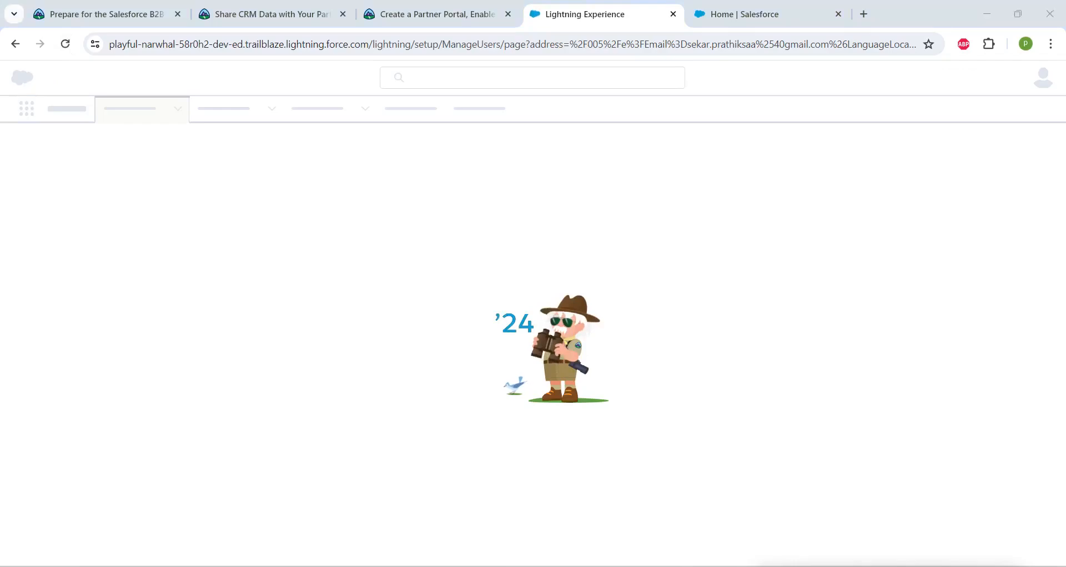
pyautogui.click(460, 249)
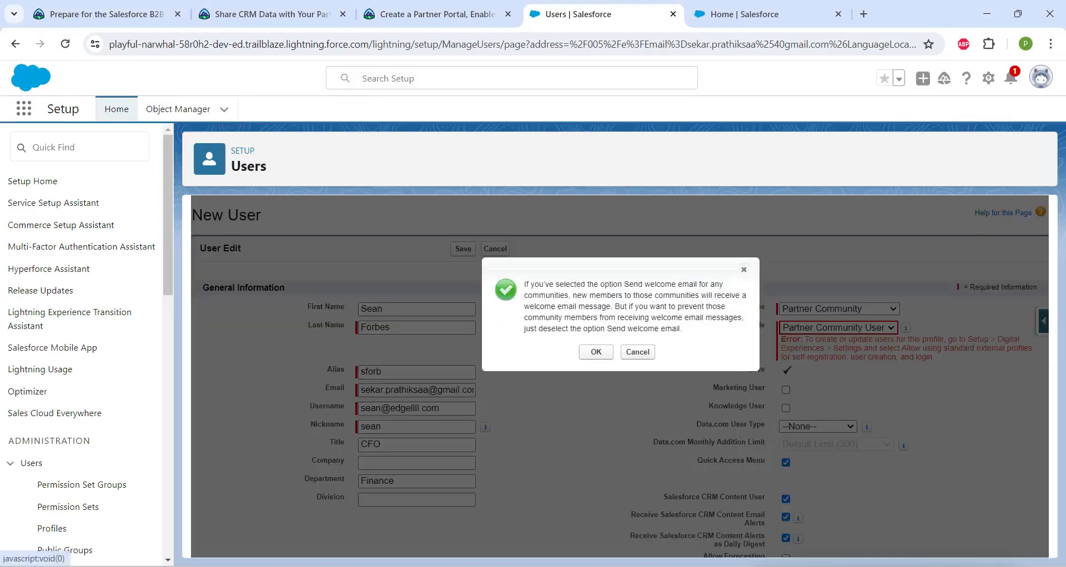
pyautogui.click(596, 352)
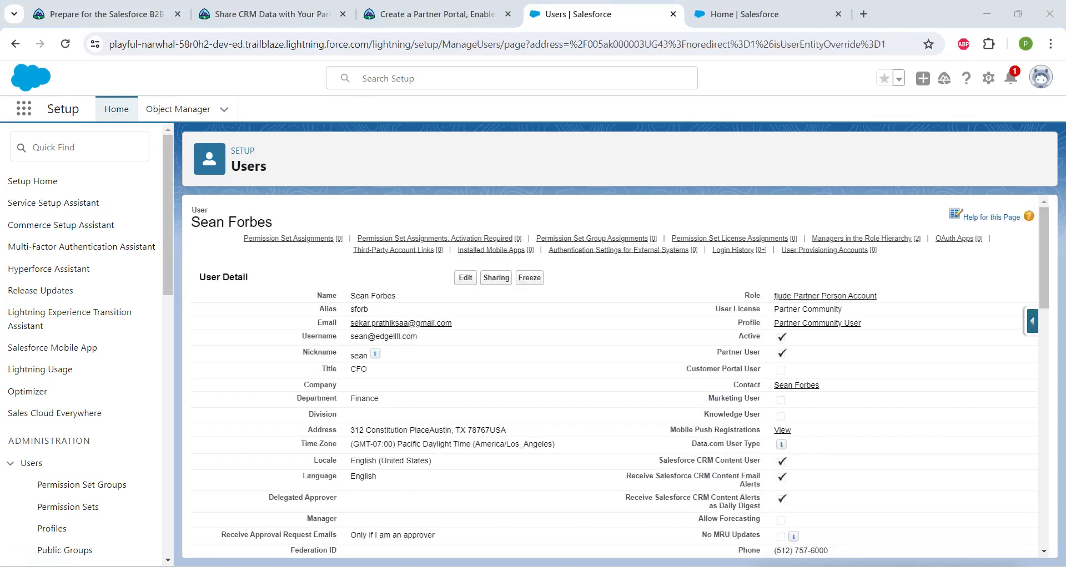
pyautogui.scroll(-10, 615, 378)
pyautogui.scroll(9, 615, 377)
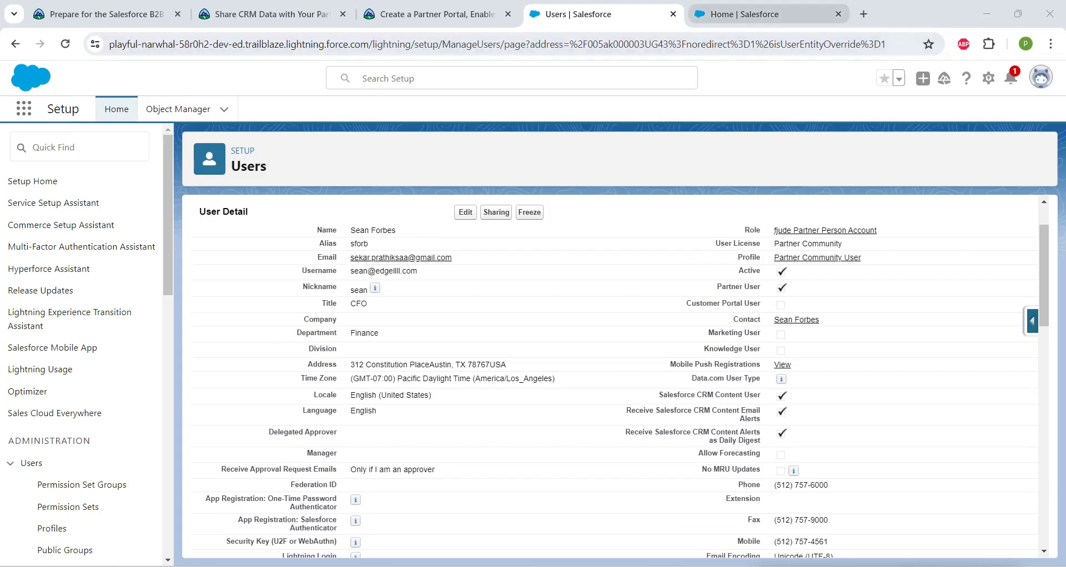
# Step: Find Accounts by searching the apps and items for "accou", and open the Edge Communications account
pyautogui.click(743, 14)
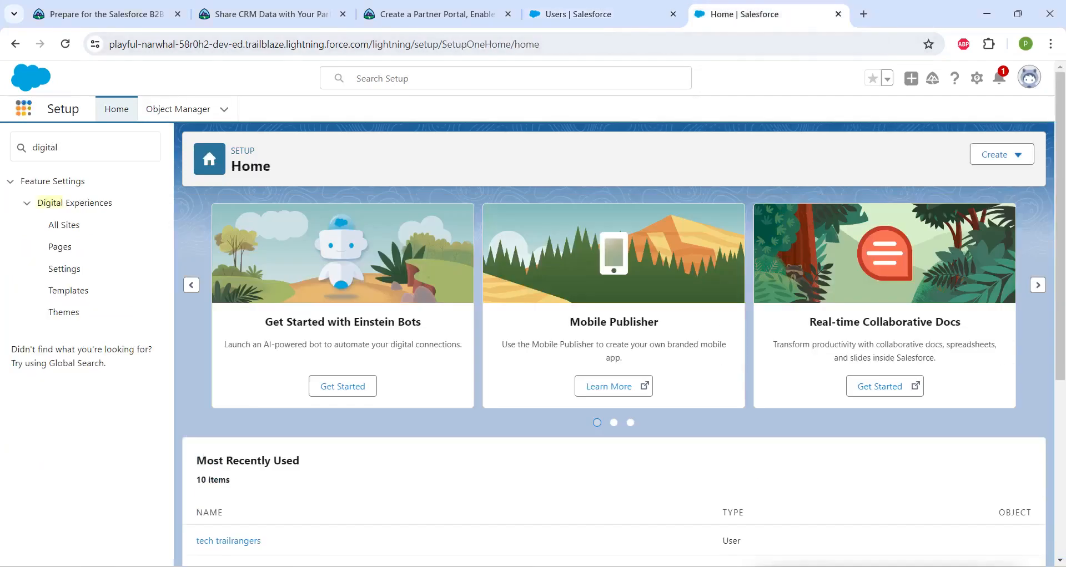
pyautogui.click(24, 109)
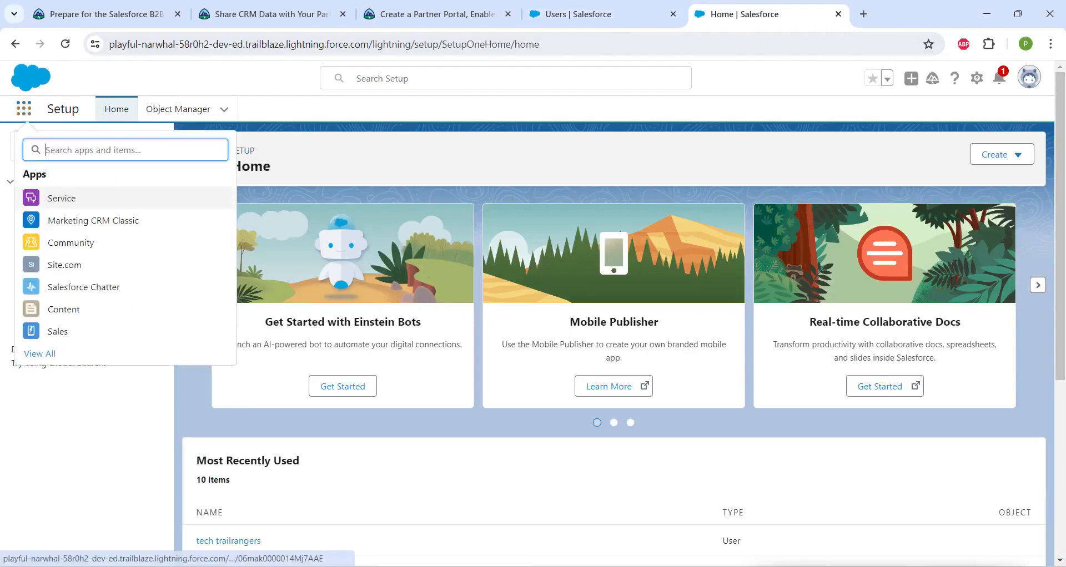
pyautogui.write('accou')
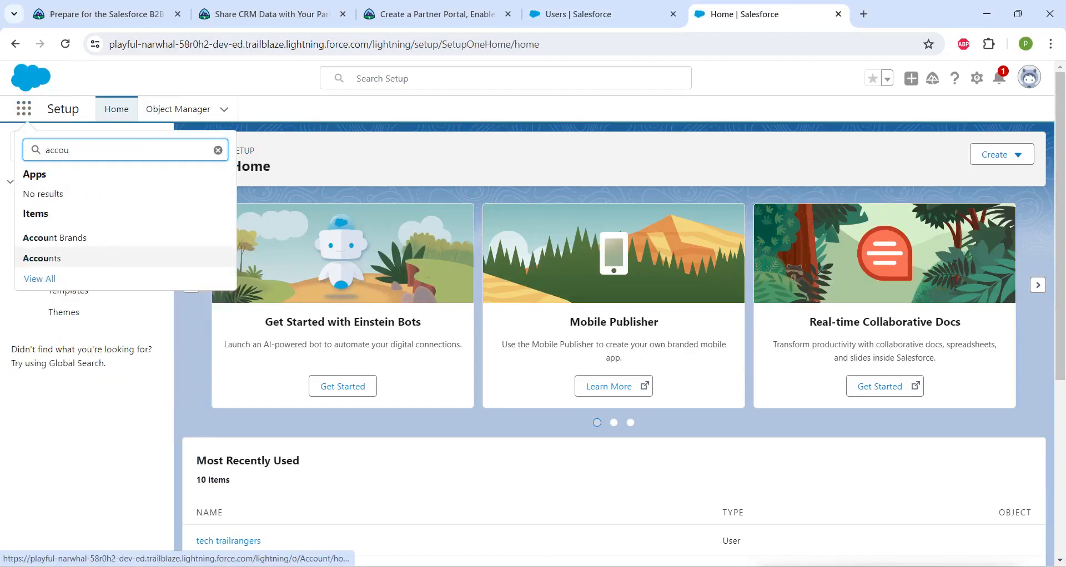
pyautogui.click(42, 258)
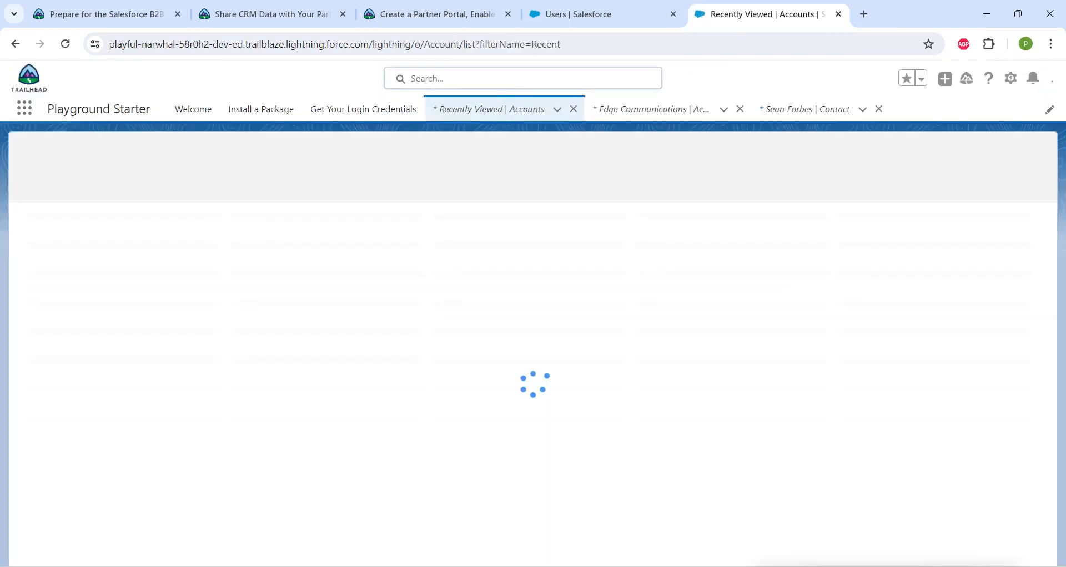
pyautogui.click(522, 78)
pyautogui.press('Escape')
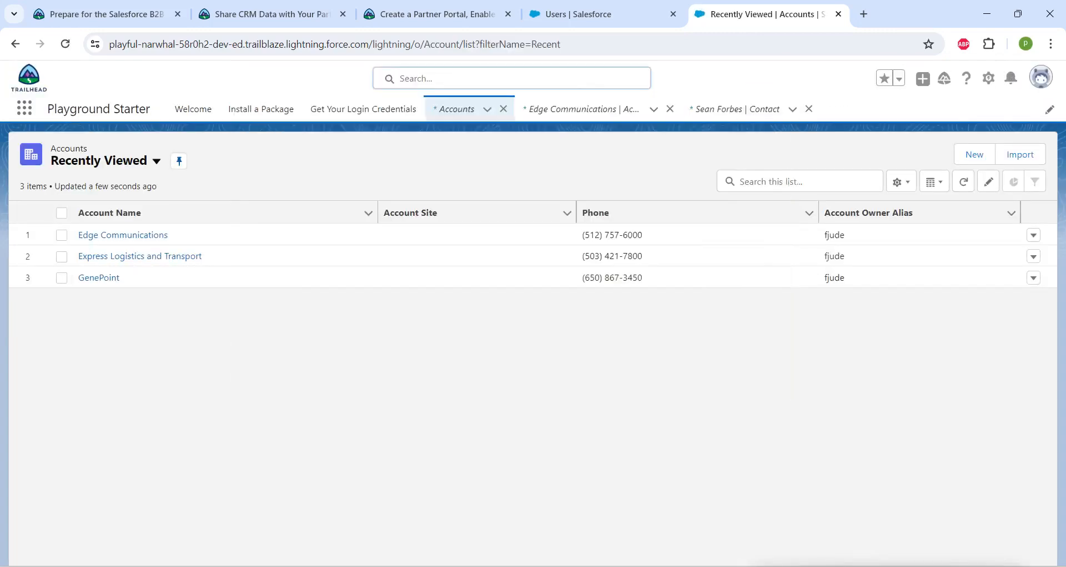
pyautogui.click(122, 235)
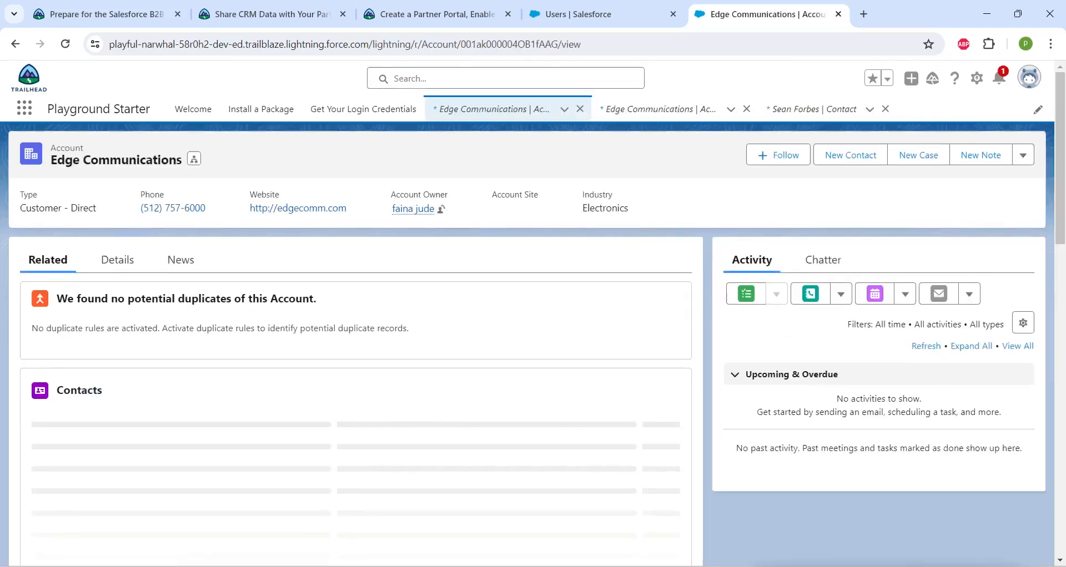
pyautogui.moveTo(319, 433)
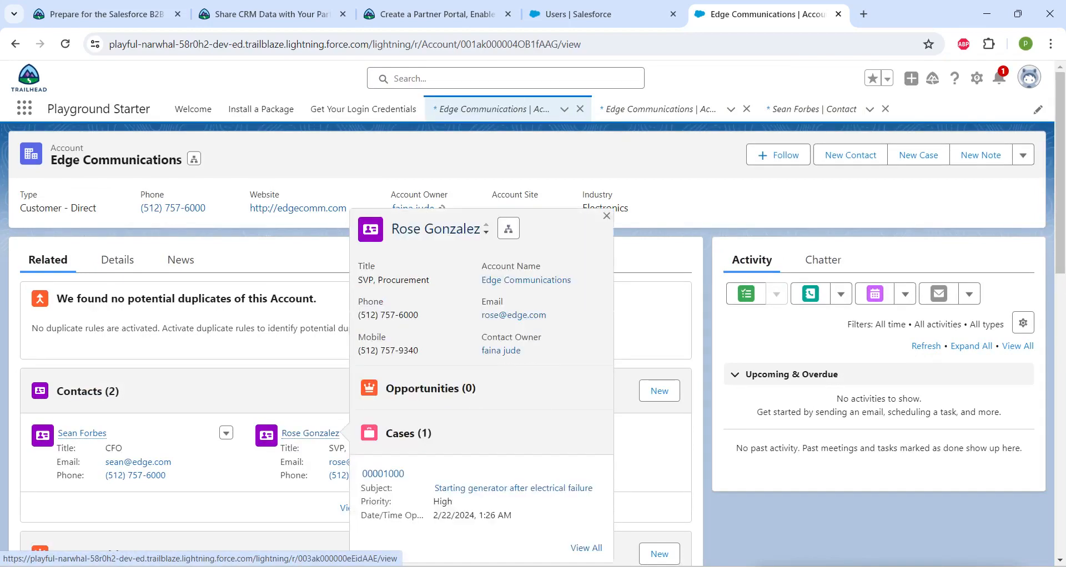
# Step: Open the SVP, Procurement contact of Edge Communications and enable it as a partner user
pyautogui.click(311, 434)
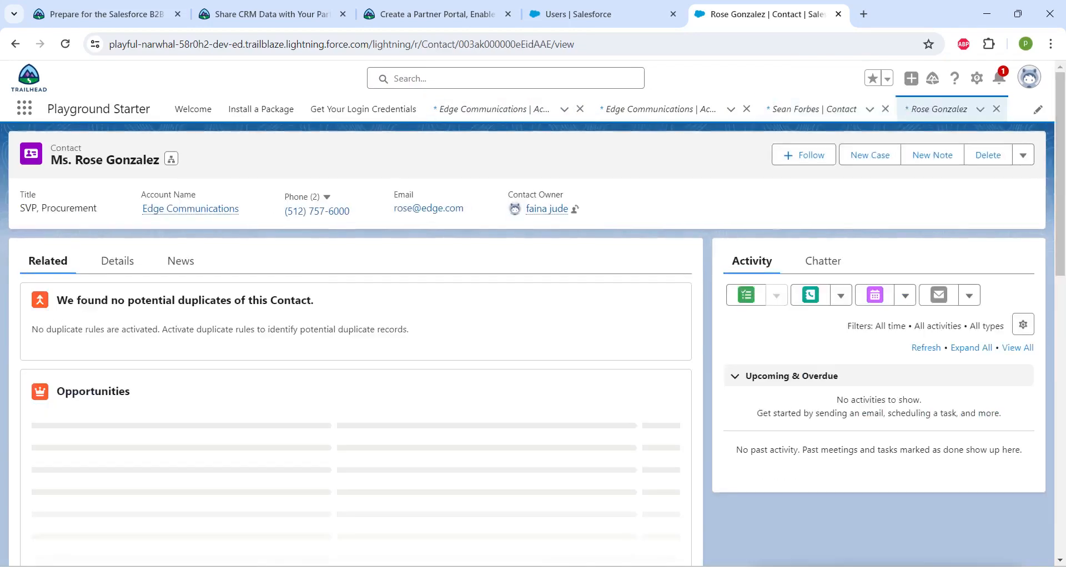
pyautogui.click(1022, 155)
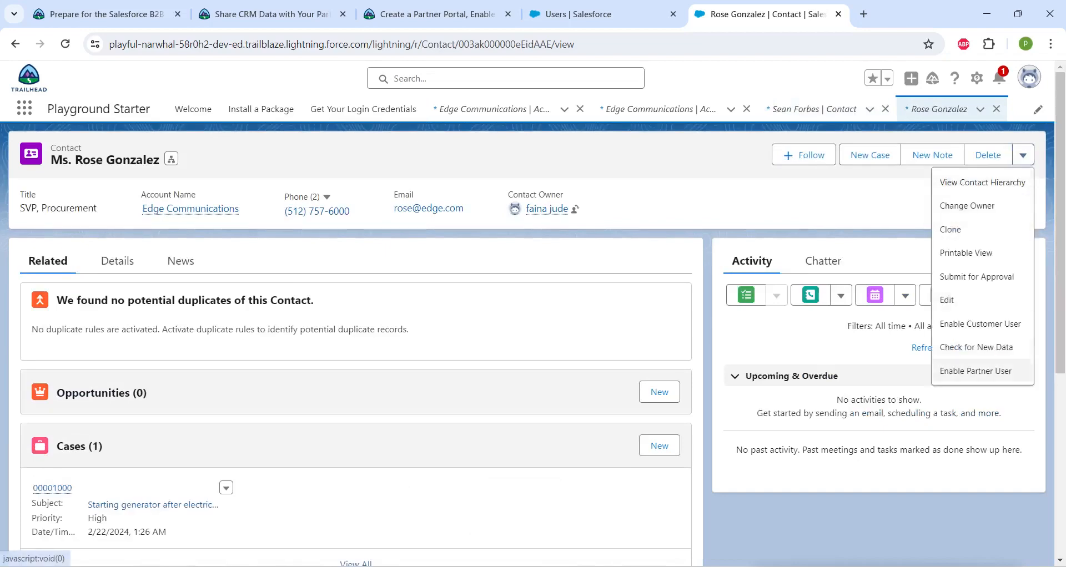
pyautogui.click(975, 371)
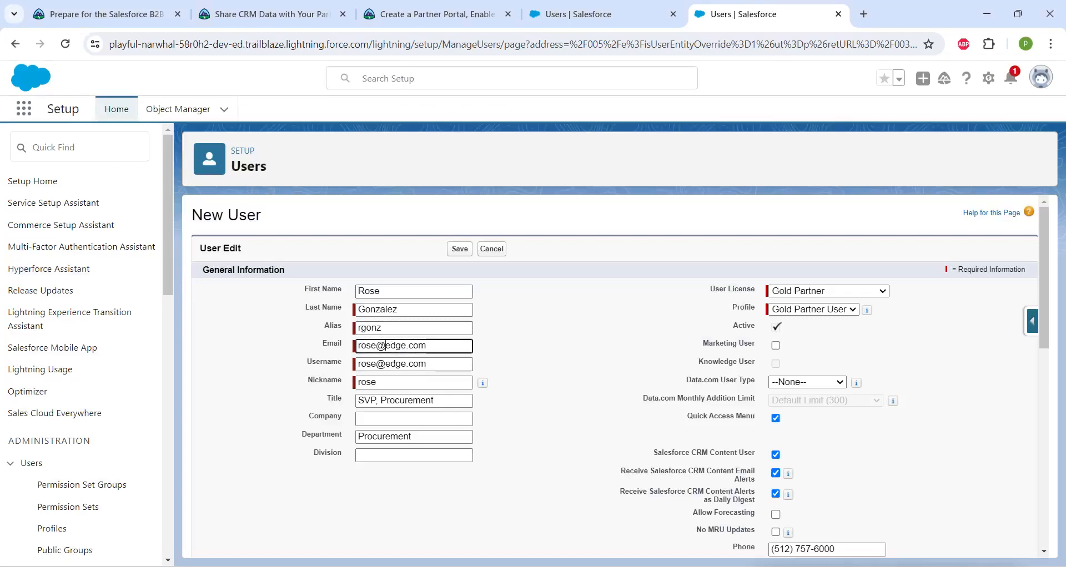
# Step: Change the new user's email domain to gmail.com and insert "asa" before ".com" in the username
pyautogui.moveTo(385, 345); pyautogui.dragTo(406, 345)
pyautogui.press('BackSpace')
pyautogui.write('mail')
pyautogui.click(385, 346)
pyautogui.write('g')
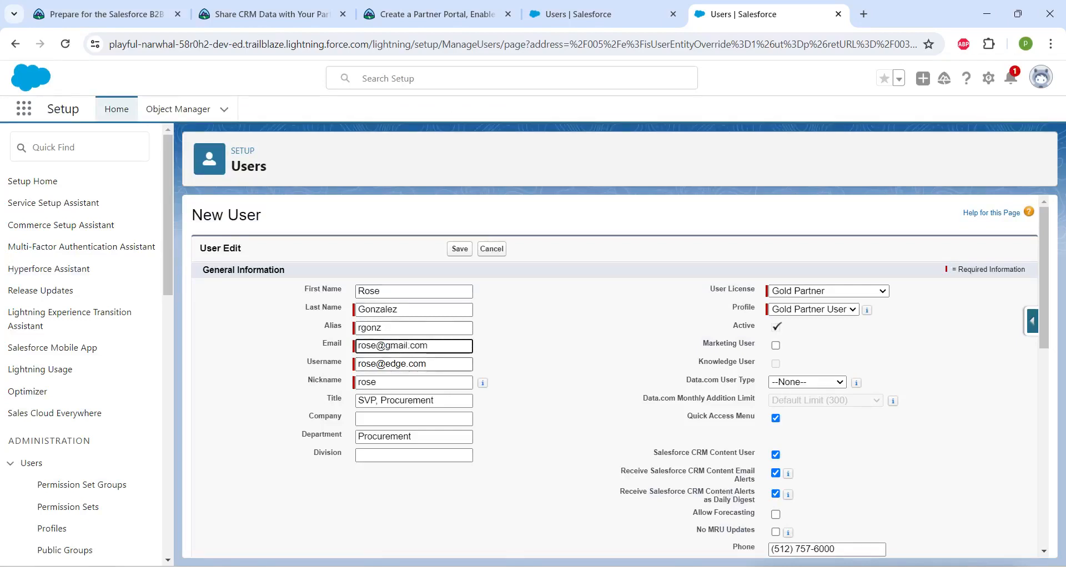
pyautogui.click(403, 364)
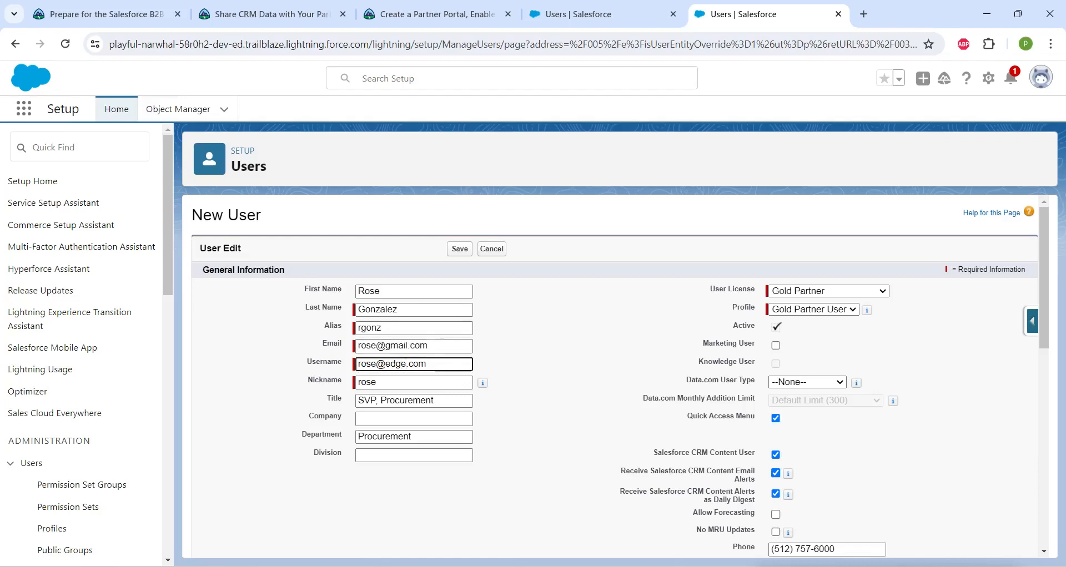
pyautogui.write('asa')
# Step: Set the new user's license to Partner Community with the Partner Community User profile
pyautogui.click(828, 291)
pyautogui.click(812, 315)
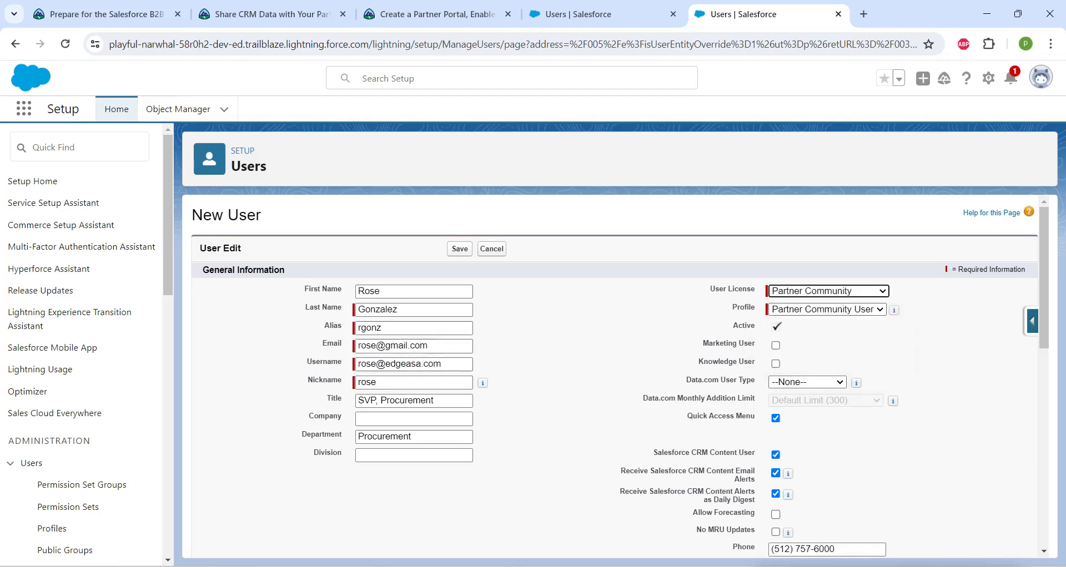
pyautogui.click(827, 309)
pyautogui.press('Return')
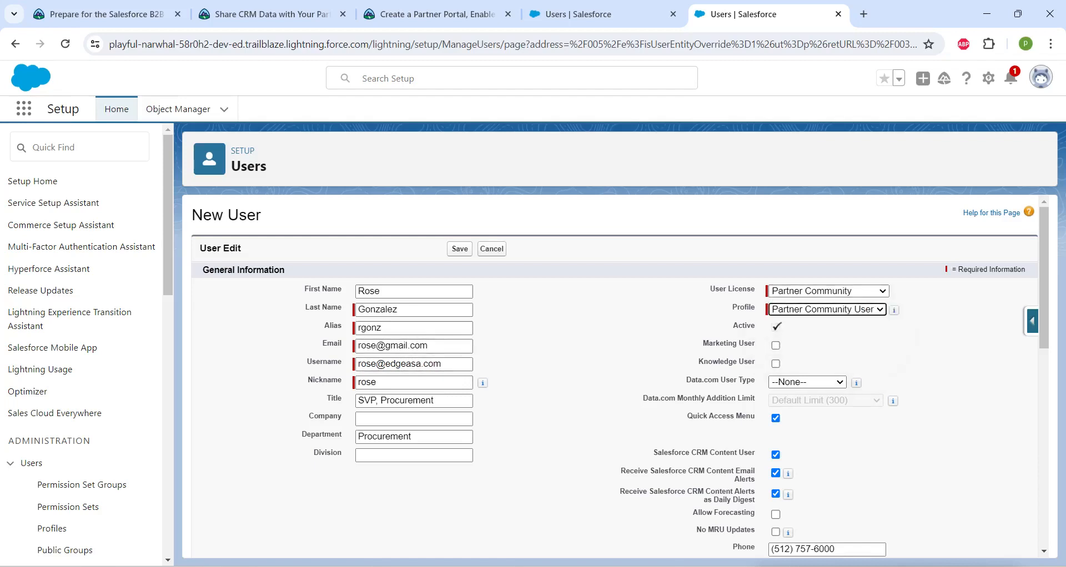
# Step: Disable Salesforce CRM Content User and its content email alerts, then save the user and accept the welcome email notice
pyautogui.scroll(-2, 616, 375)
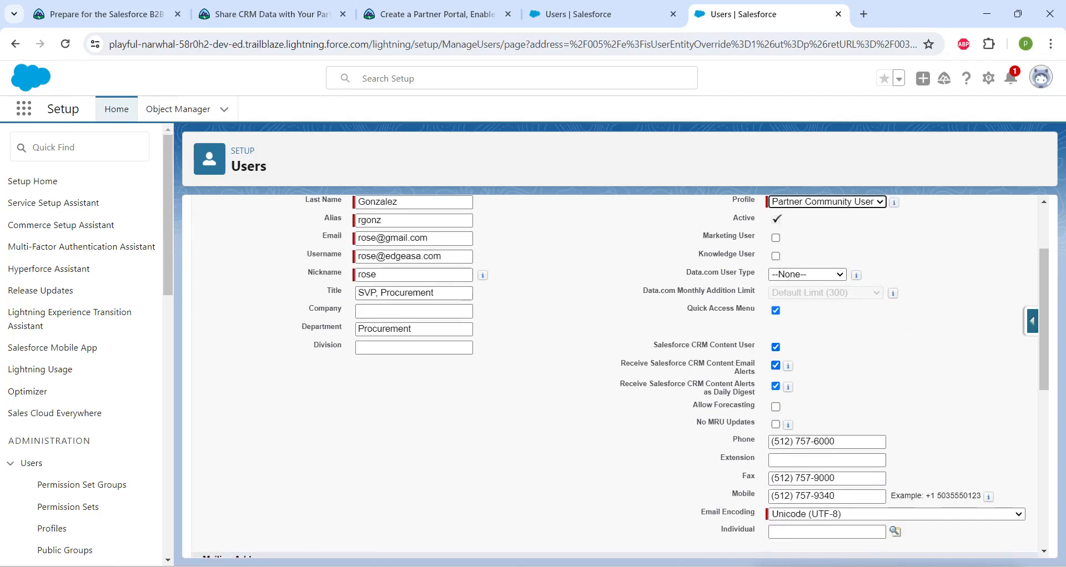
pyautogui.click(776, 347)
pyautogui.click(775, 365)
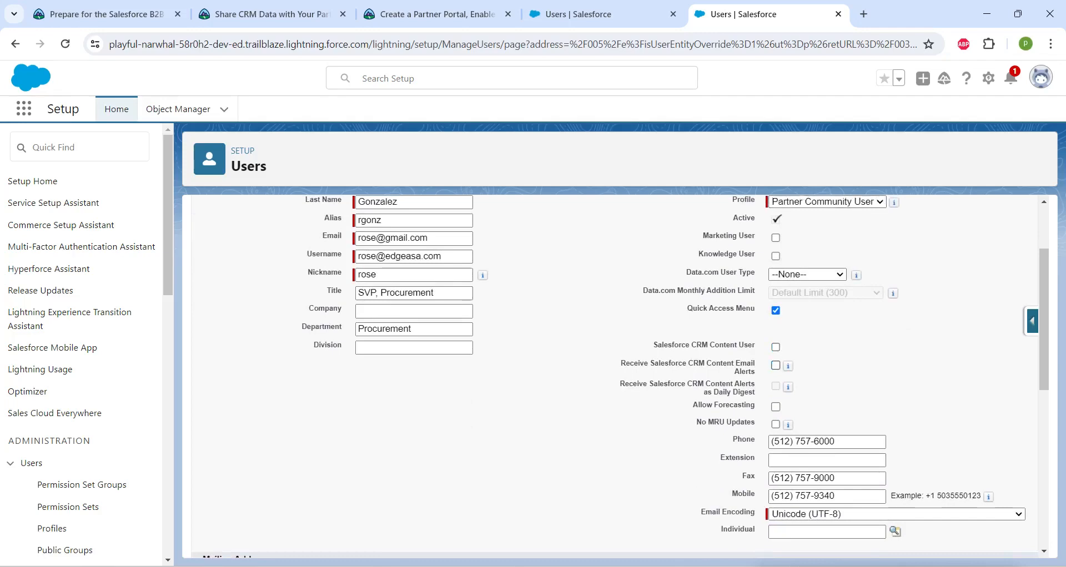
pyautogui.scroll(-7, 616, 375)
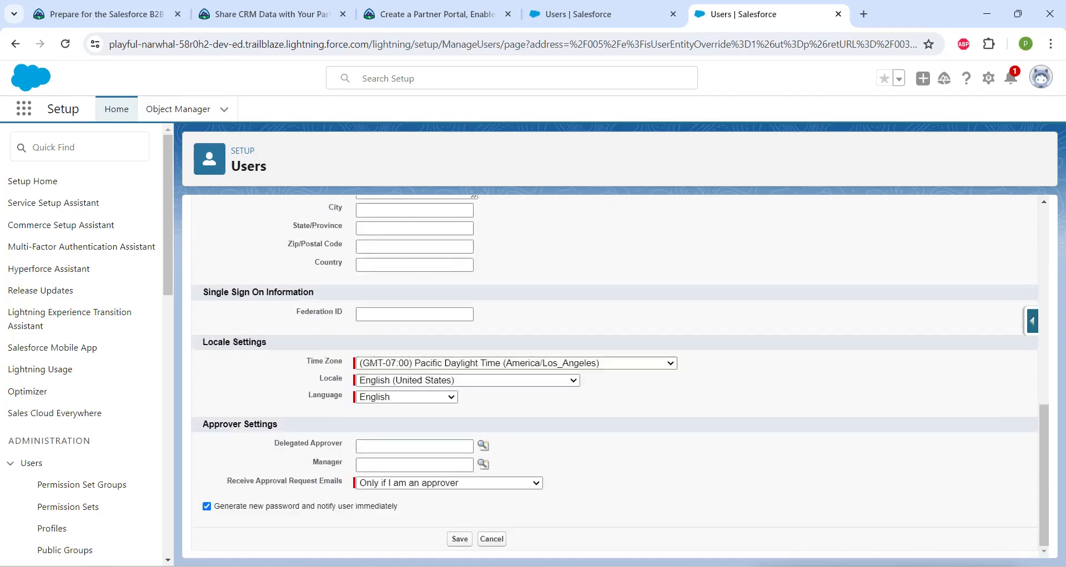
pyautogui.click(459, 539)
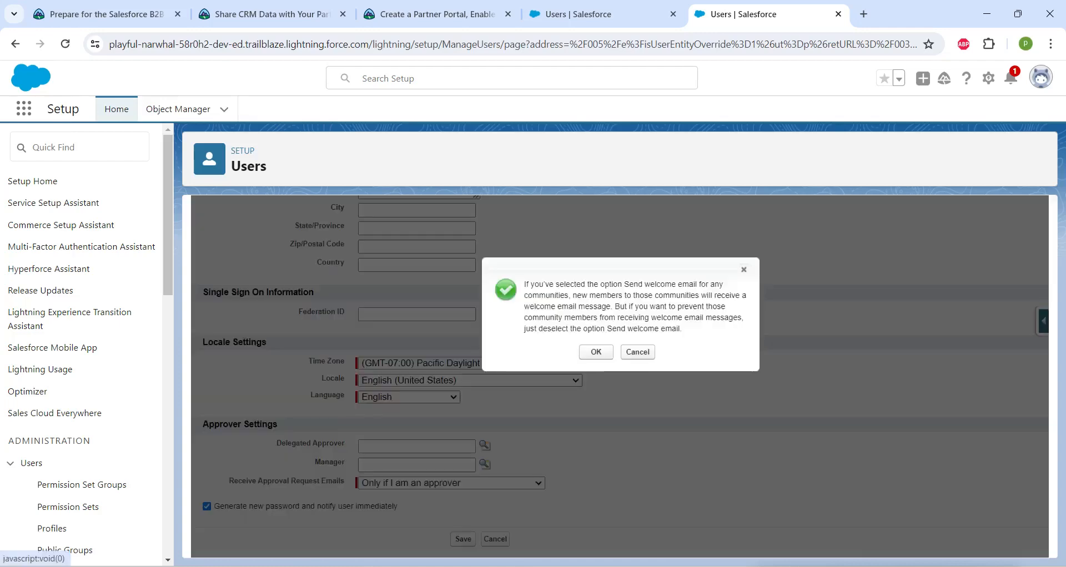
pyautogui.click(595, 352)
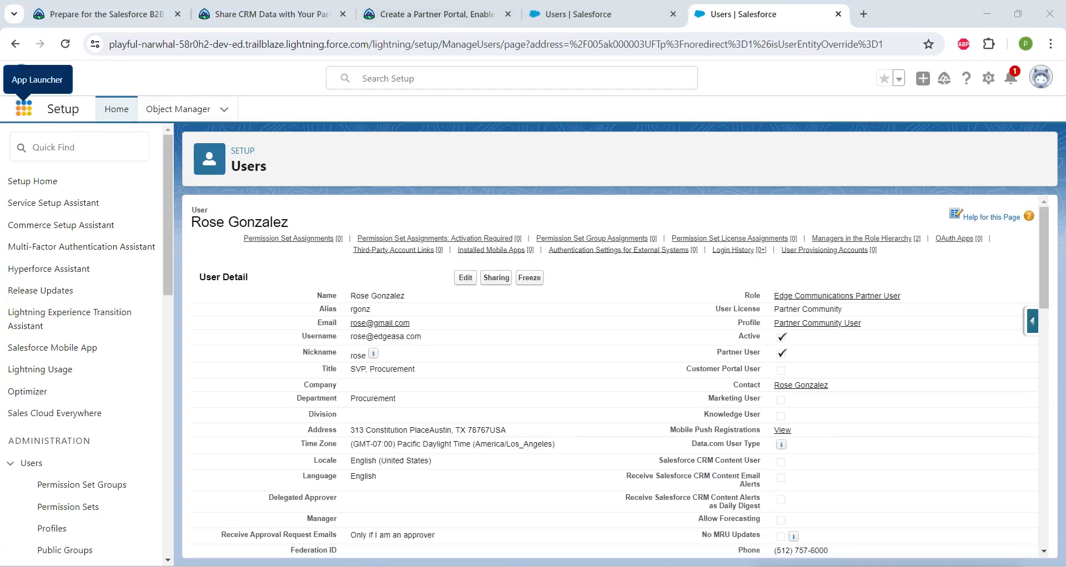
# Step: Find Accounts by searching the apps and items for "accou", and open the Express Logistics and Transport account's contacts
pyautogui.click(24, 108)
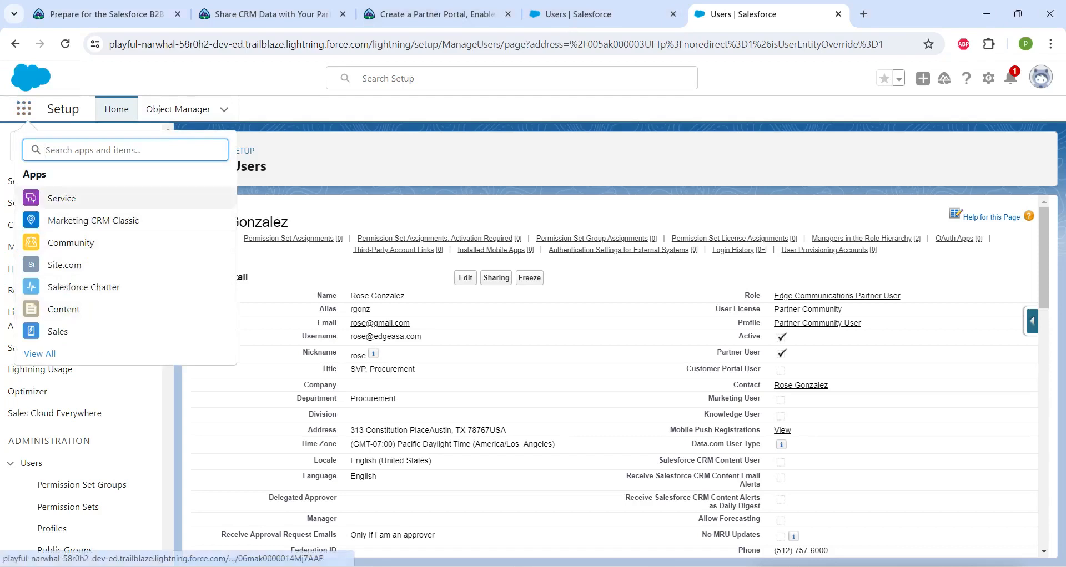
pyautogui.write('accou')
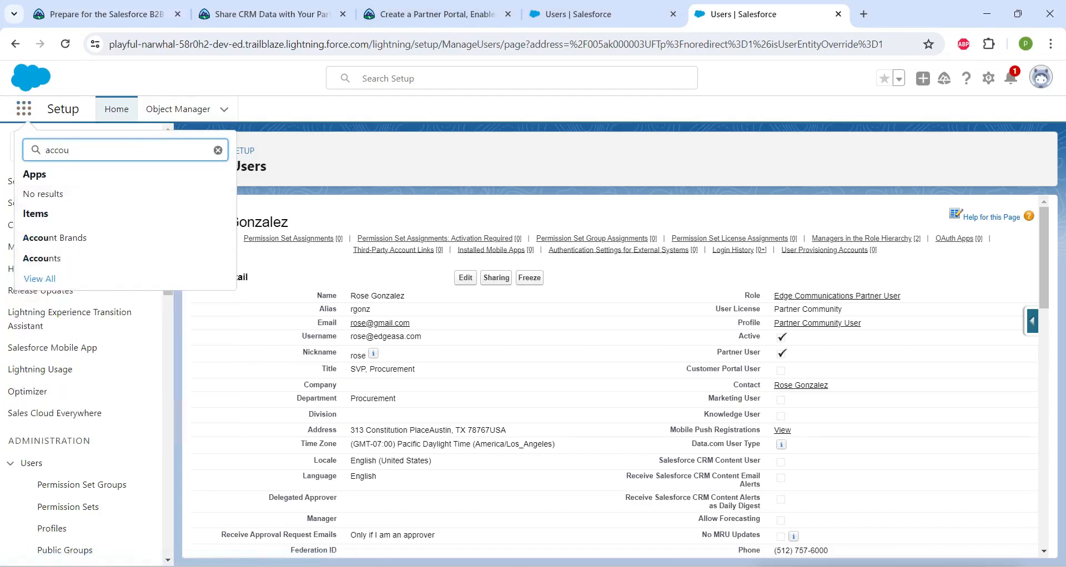
pyautogui.click(41, 259)
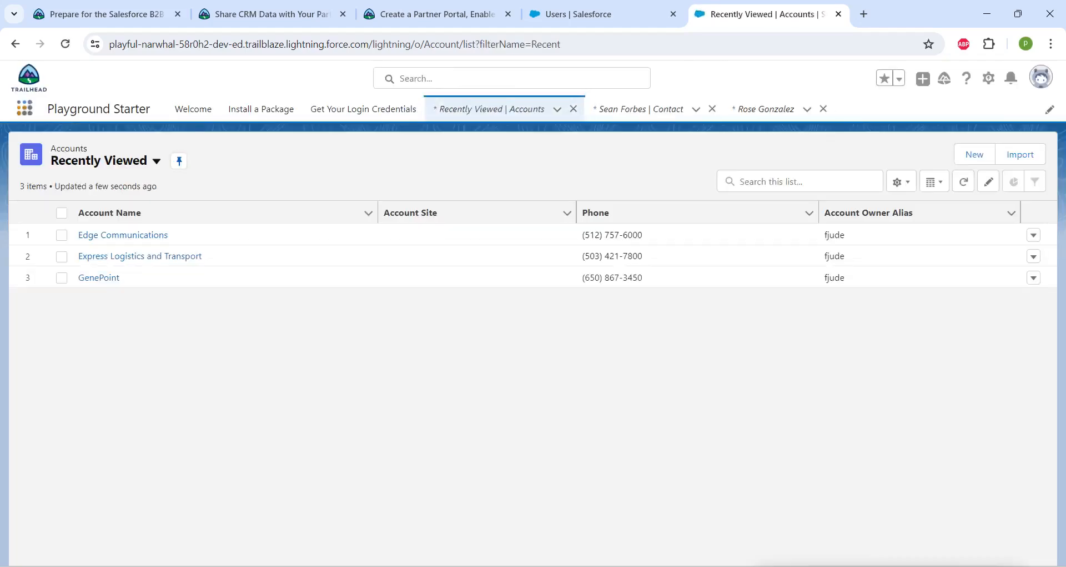
pyautogui.click(140, 256)
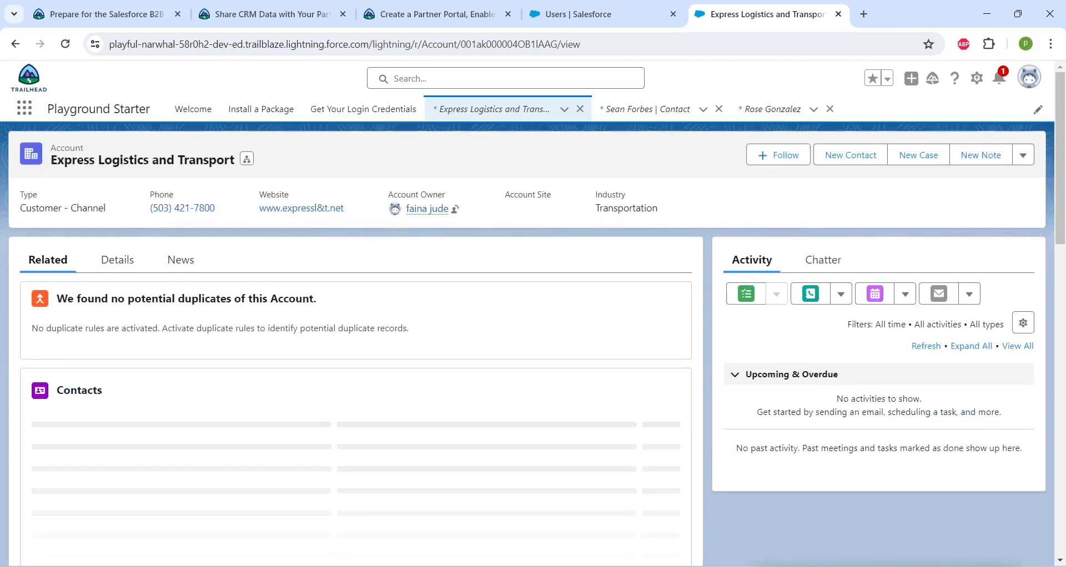
pyautogui.scroll(-2, 355, 361)
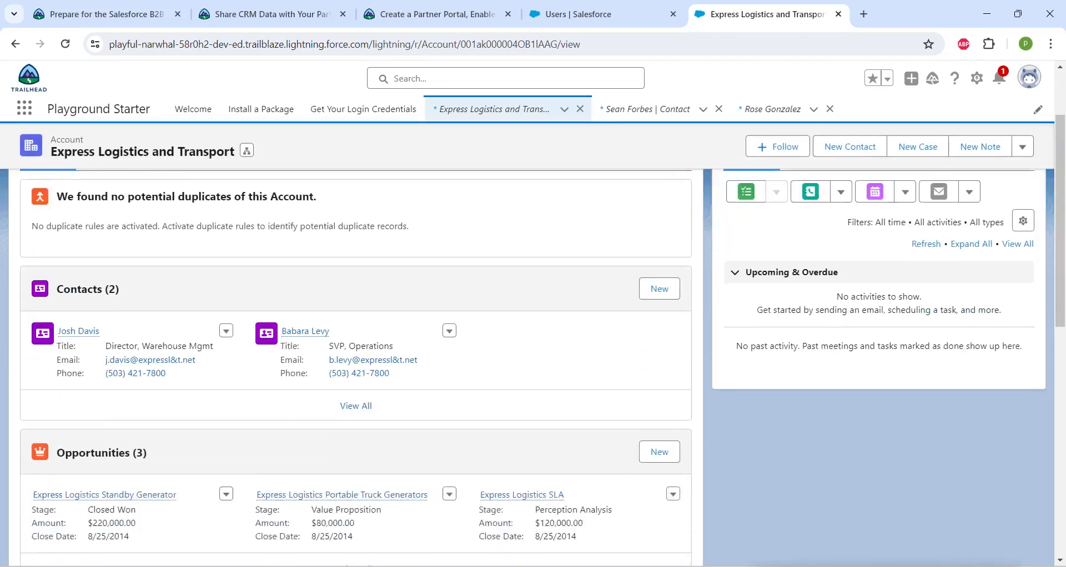
# Step: Open both contacts of Express Logistics and Transport in separate browser tabs
pyautogui.moveTo(78, 331)
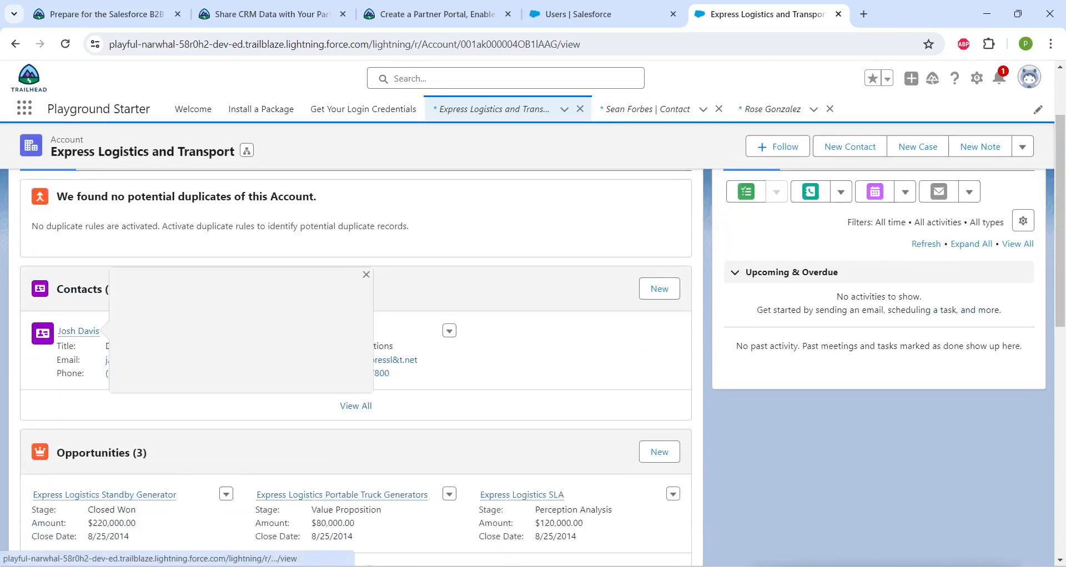
pyautogui.rightClick(73, 334)
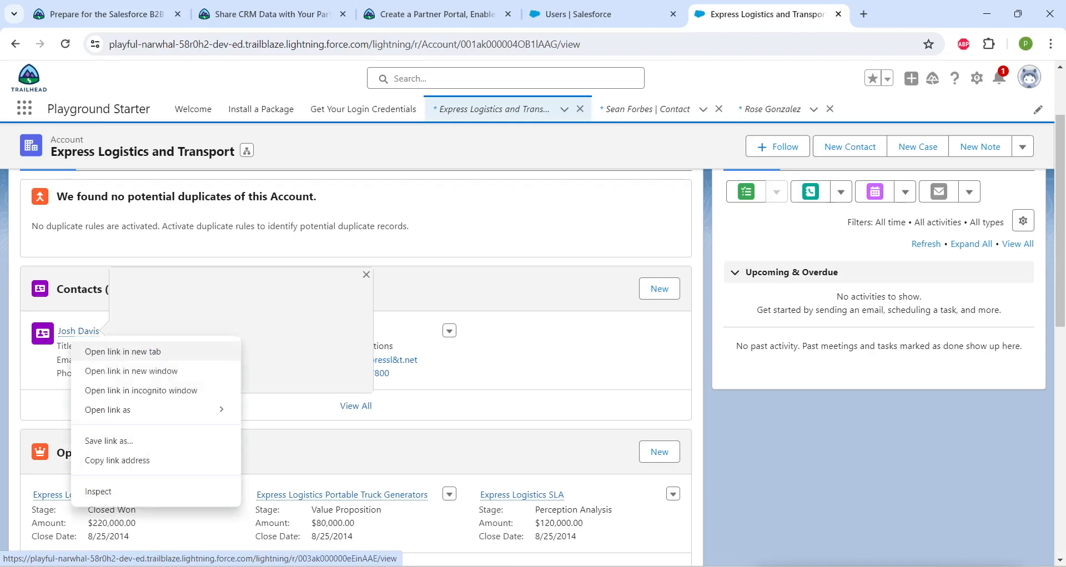
pyautogui.click(122, 352)
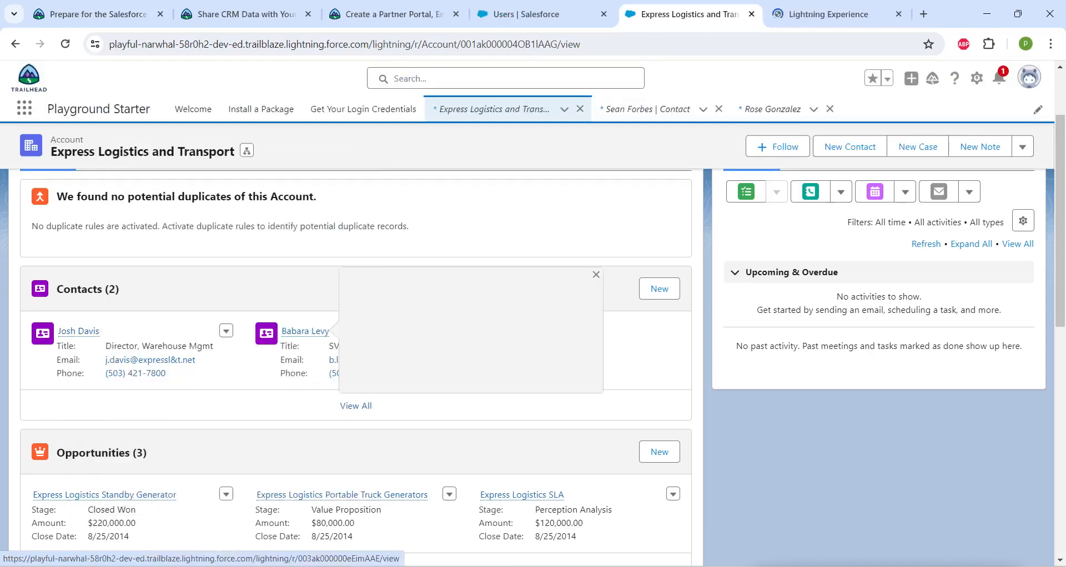
pyautogui.rightClick(304, 332)
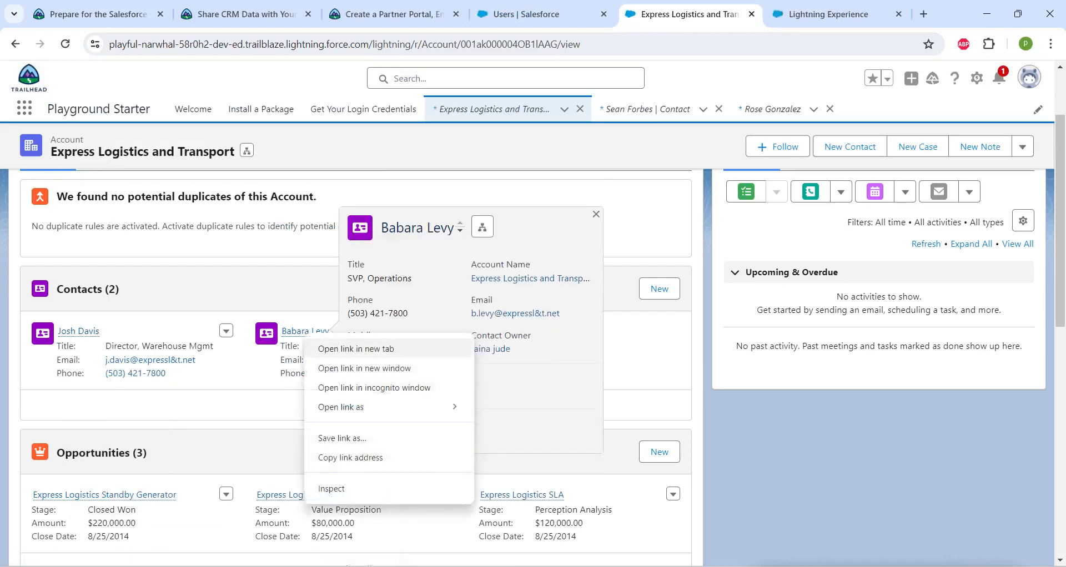
pyautogui.click(355, 349)
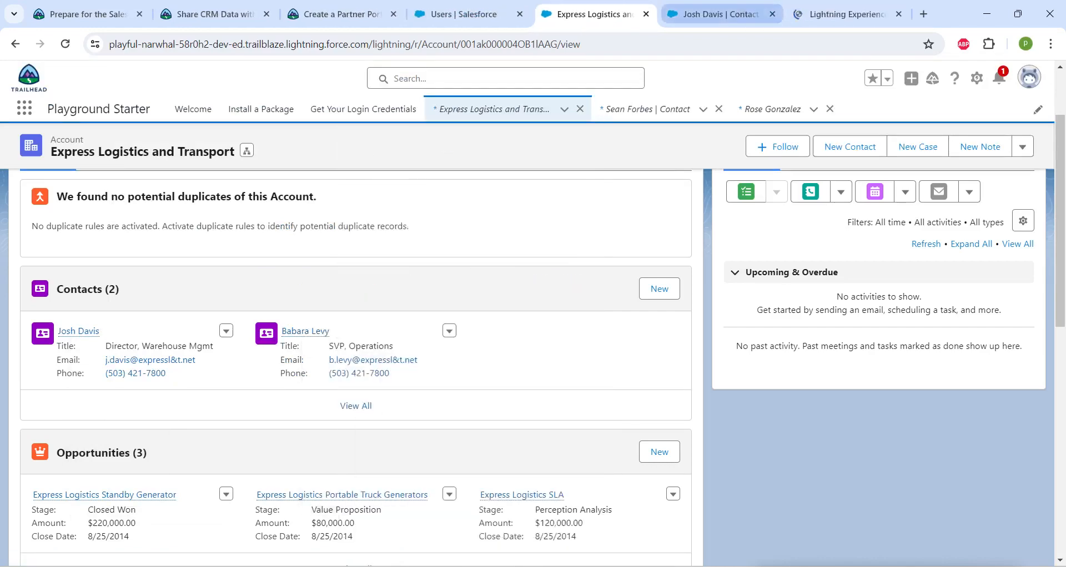
# Step: Enable both the Director, Warehouse Mgmt contact and the SVP, Operations contact as partner users
pyautogui.click(721, 15)
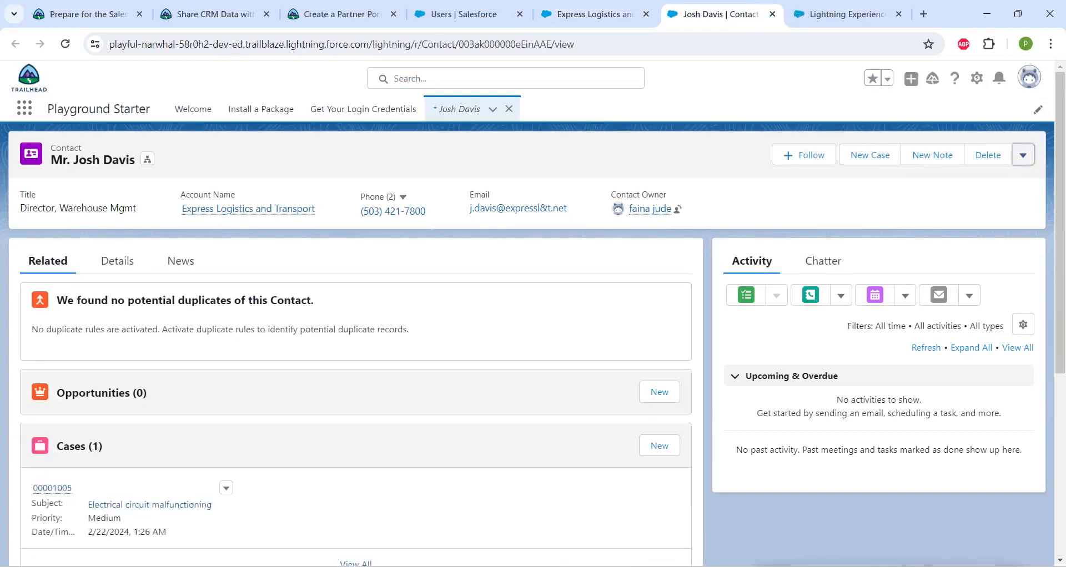
pyautogui.click(1022, 155)
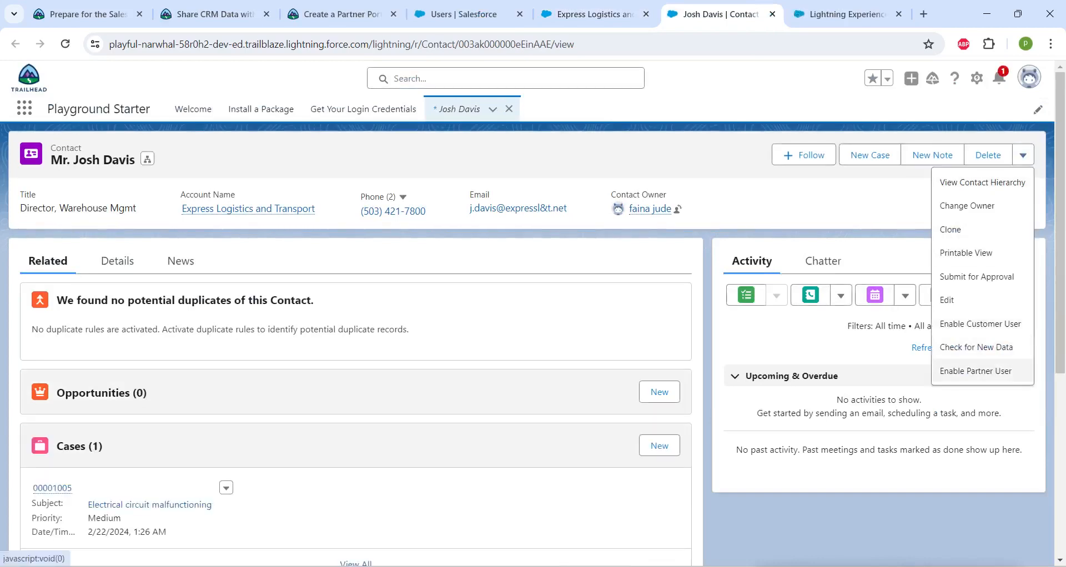
pyautogui.click(975, 371)
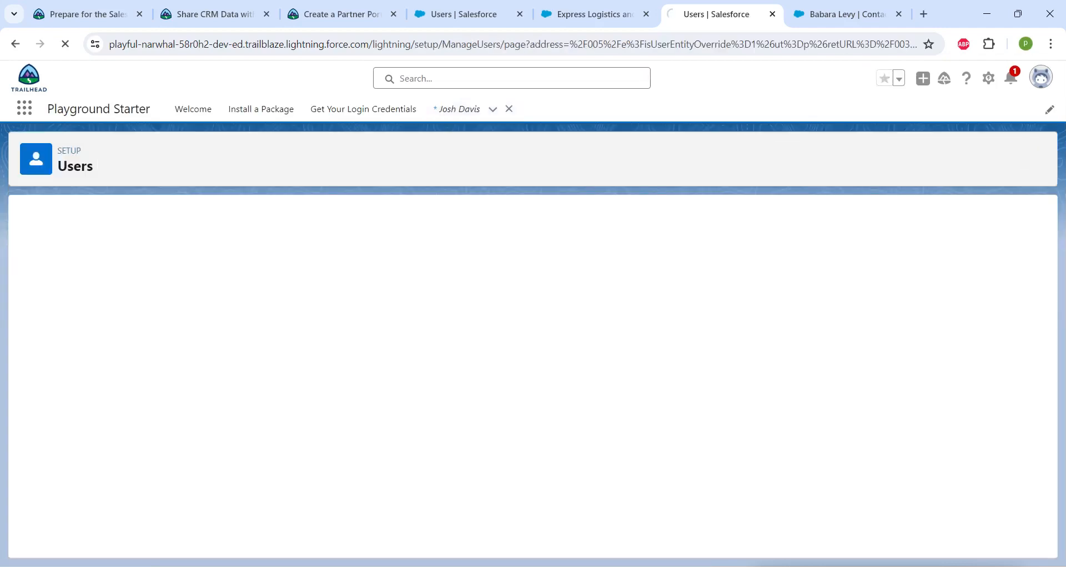
pyautogui.click(841, 14)
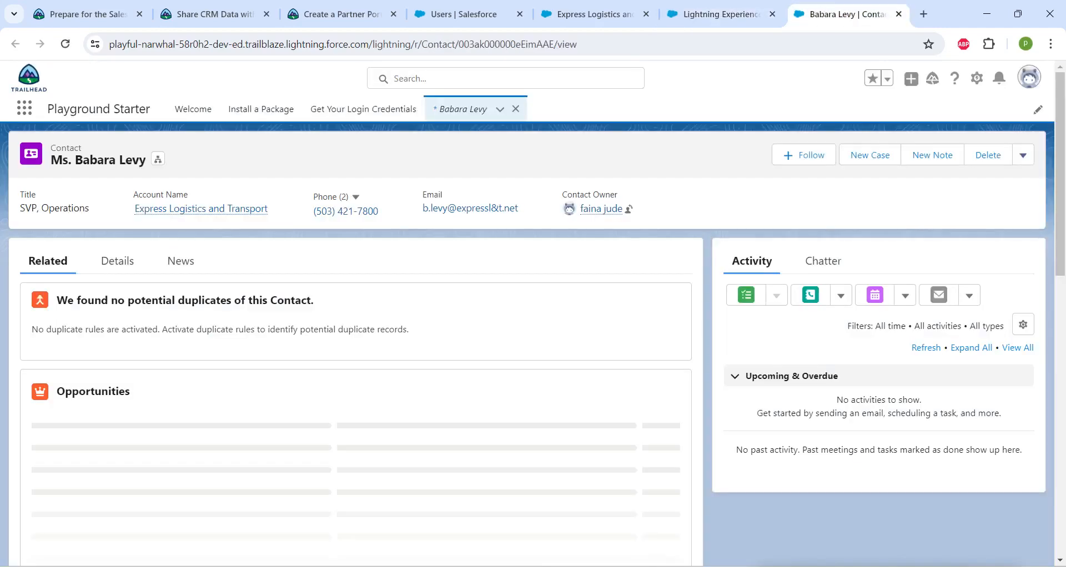
pyautogui.click(1022, 154)
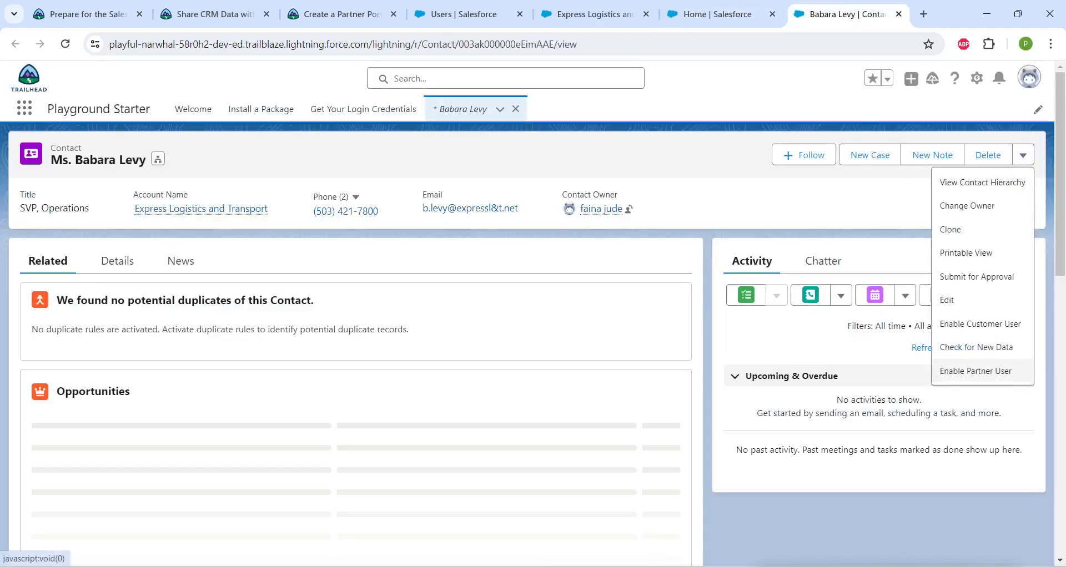
pyautogui.click(975, 370)
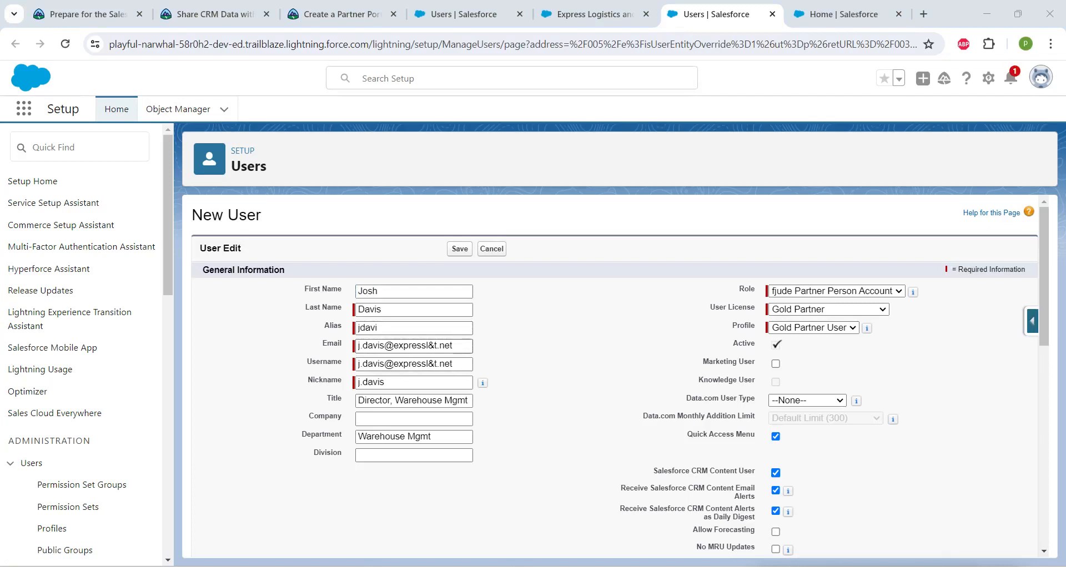
# Step: In the Warehouse Mgmt director's new user form, insert "j" into the email's name part and "jjj" after the @ in the username
pyautogui.click(379, 346)
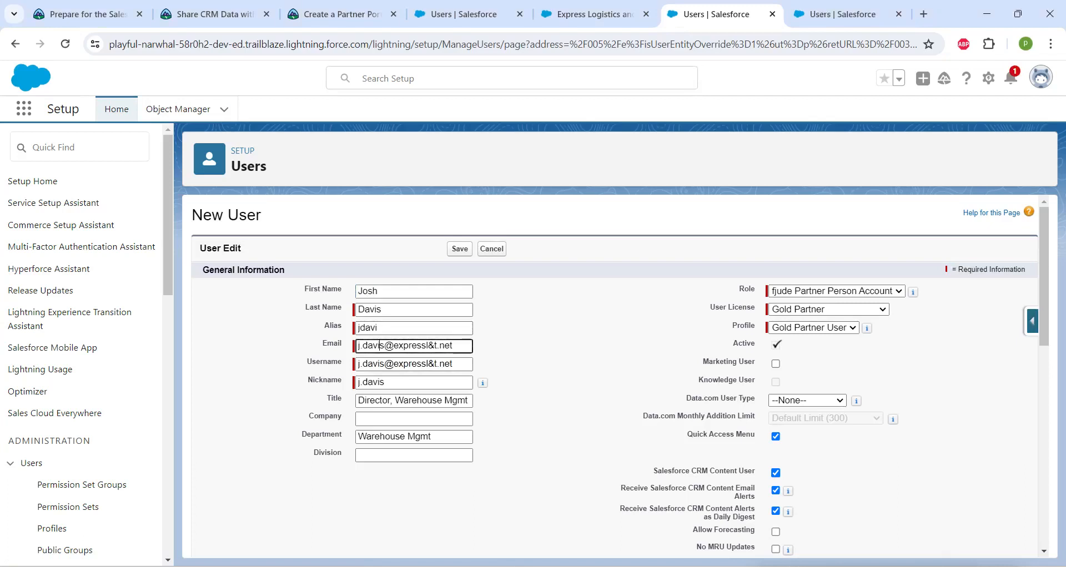
pyautogui.write('j')
pyautogui.click(396, 364)
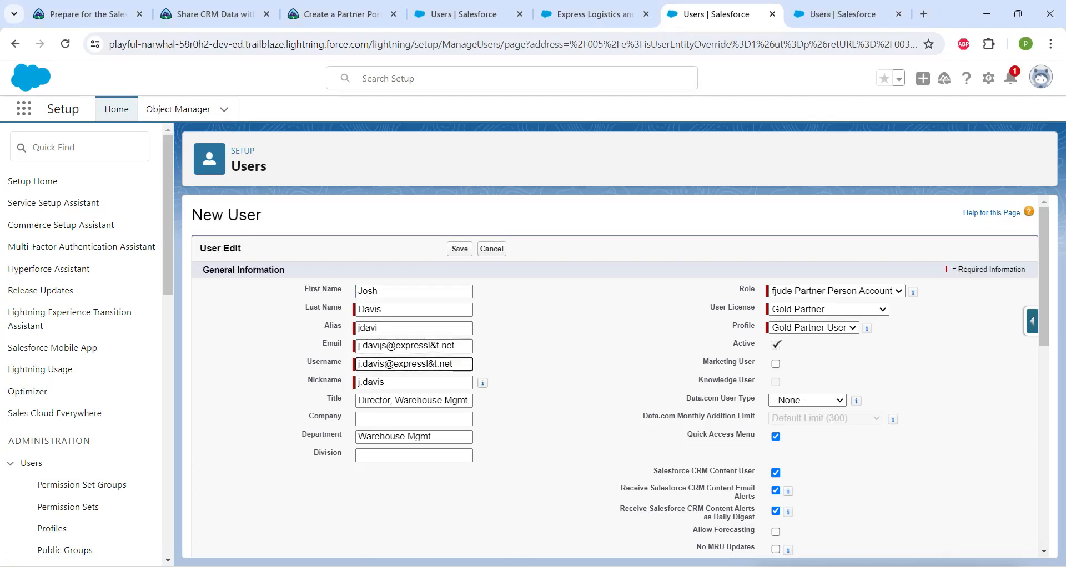
pyautogui.write('jjj')
# Step: Set the Warehouse Mgmt director's user license to Partner Community with the Partner Community User profile
pyautogui.click(837, 291)
pyautogui.click(833, 303)
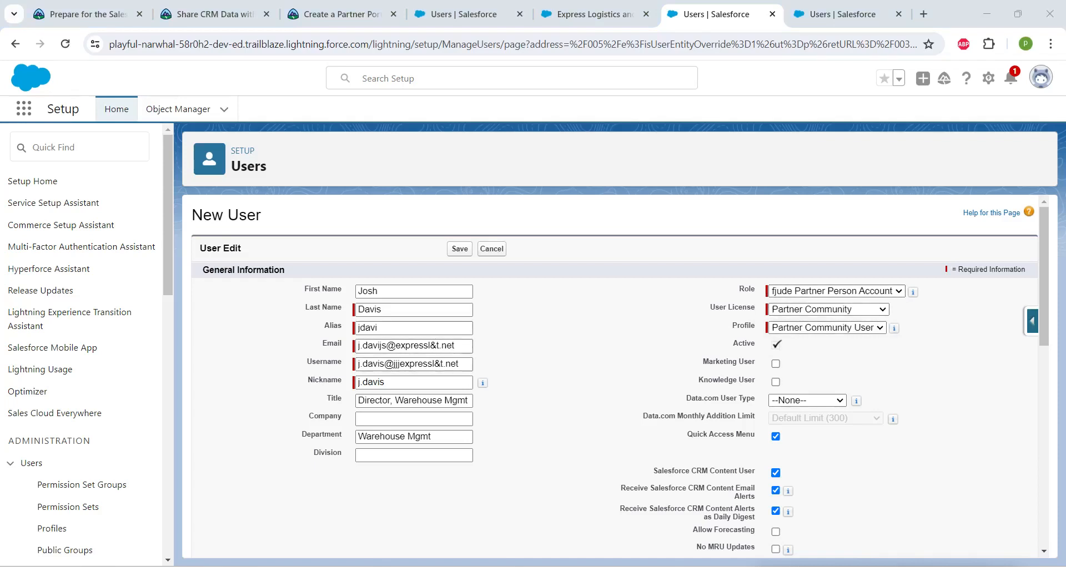
pyautogui.doubleClick(746, 289)
pyautogui.click(746, 290)
pyautogui.click(828, 310)
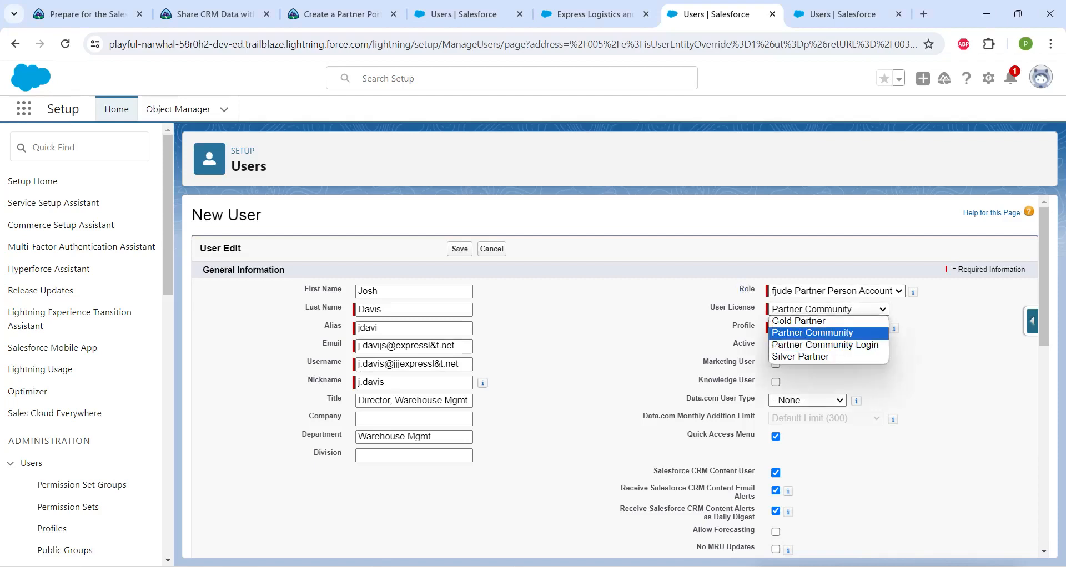
pyautogui.click(812, 333)
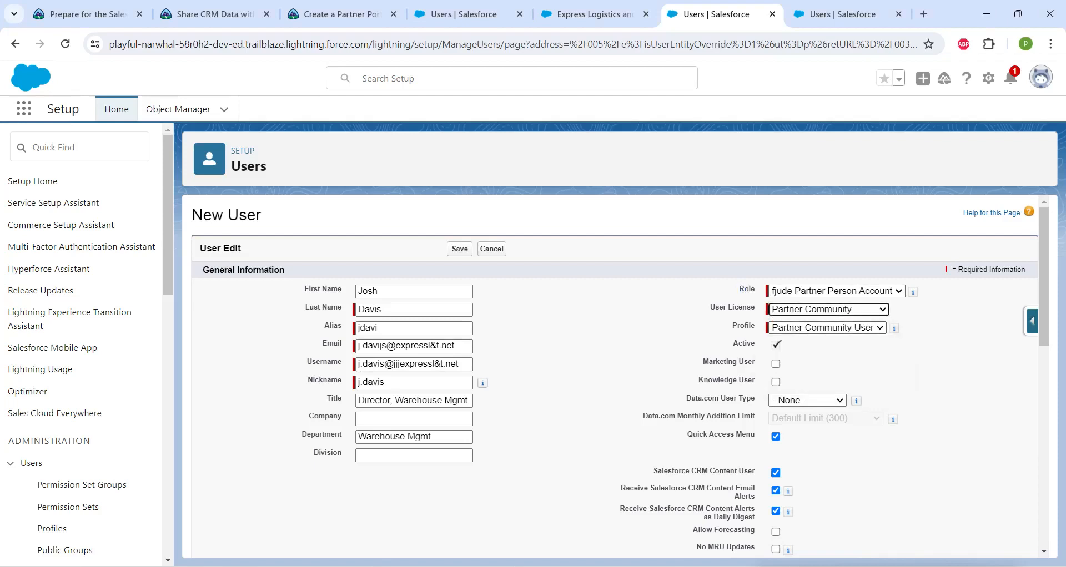
pyautogui.moveTo(709, 308); pyautogui.dragTo(756, 327)
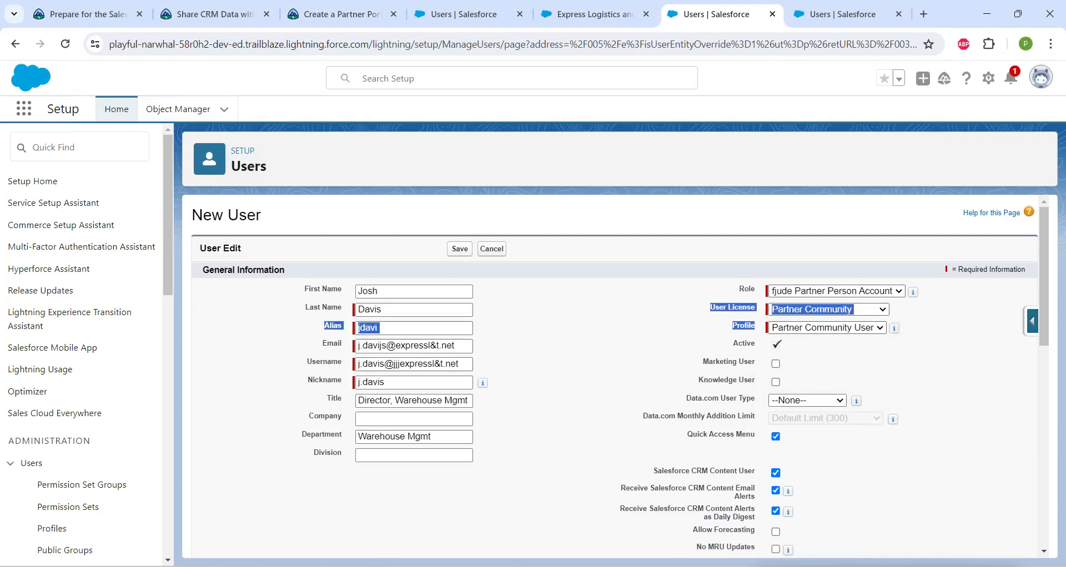
# Step: Try to save the Warehouse Mgmt director's new user, accepting the welcome email notice
pyautogui.click(776, 473)
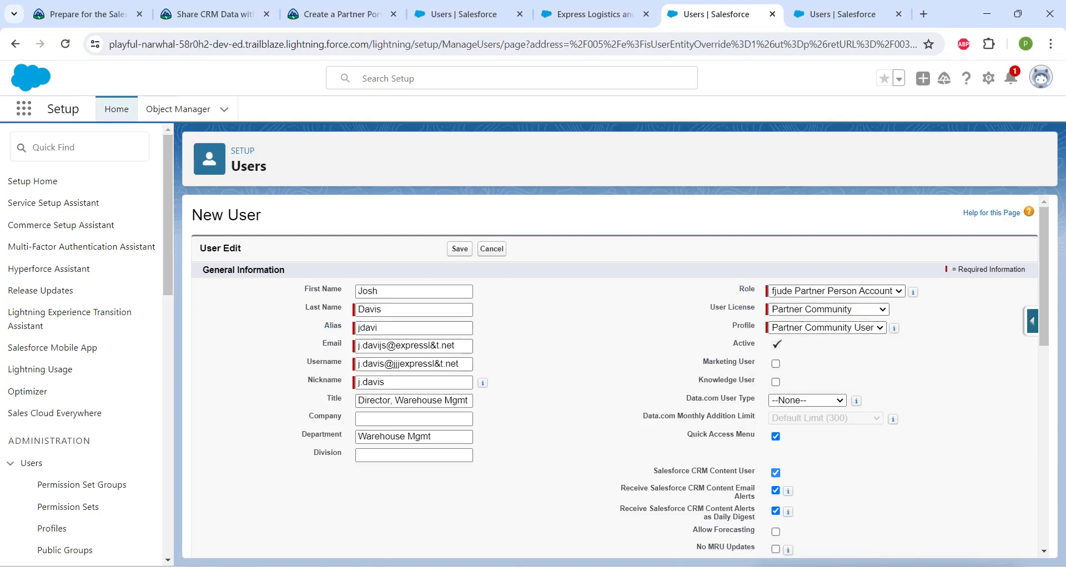
pyautogui.click(776, 491)
pyautogui.scroll(-10, 614, 375)
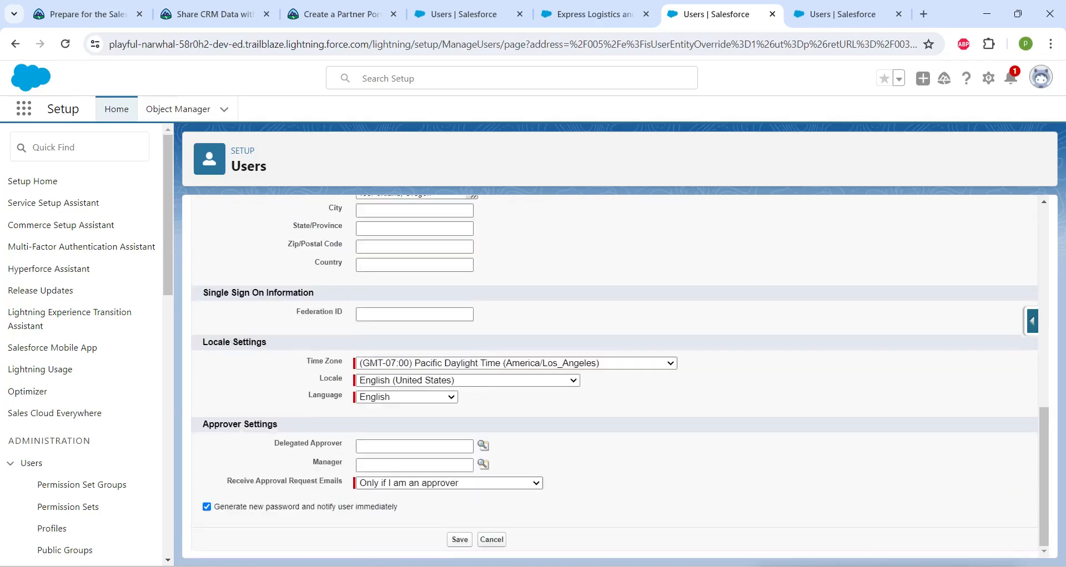
pyautogui.click(459, 540)
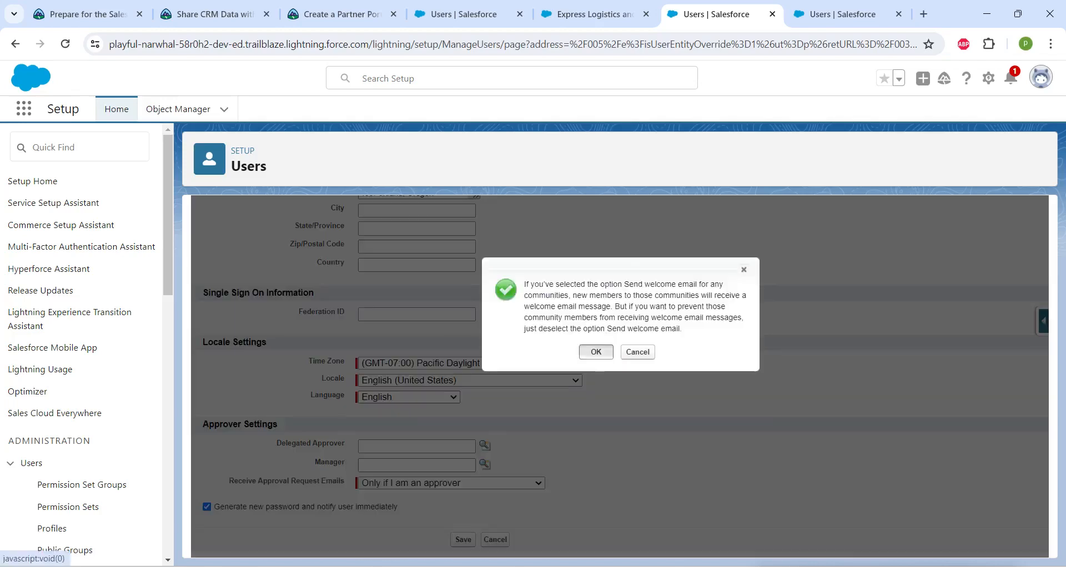
pyautogui.click(596, 352)
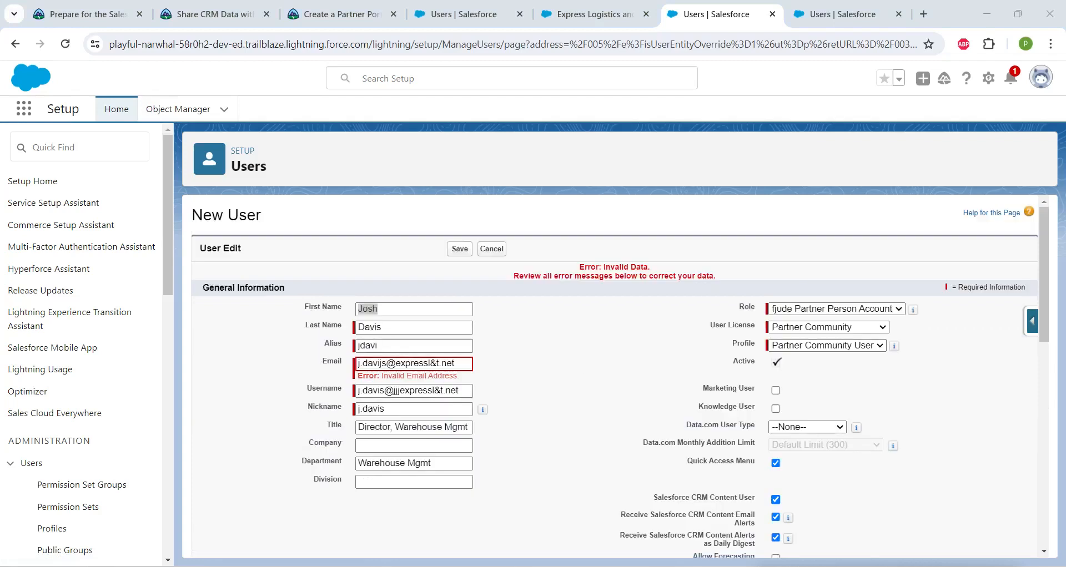
# Step: Change the Warehouse Mgmt director's email domain to gmail.com and save the new user
pyautogui.moveTo(395, 363); pyautogui.dragTo(454, 363)
pyautogui.write('gmail.')
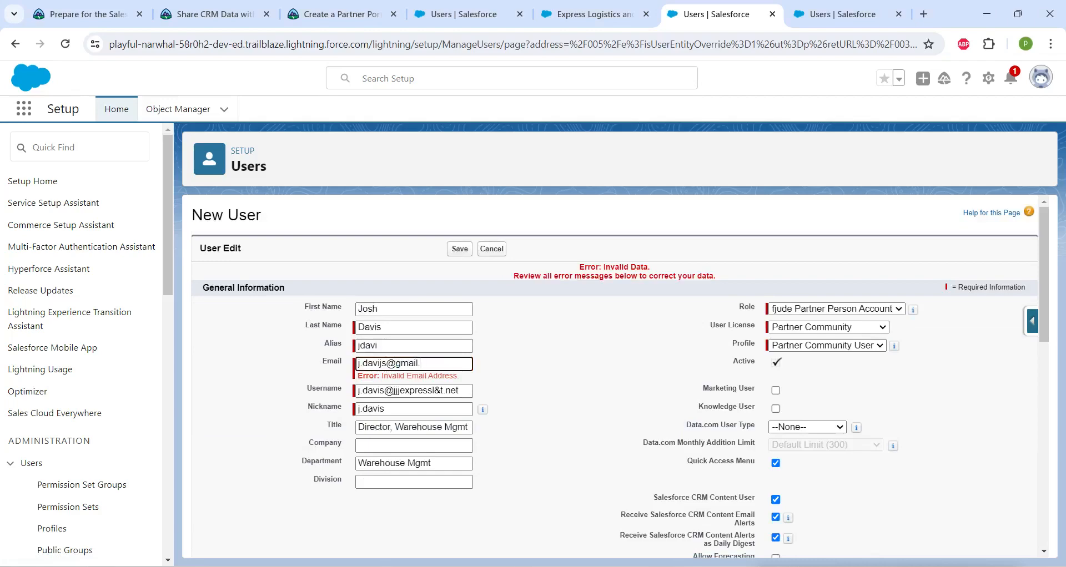
pyautogui.write('com')
pyautogui.press('Return')
pyautogui.press('Return')
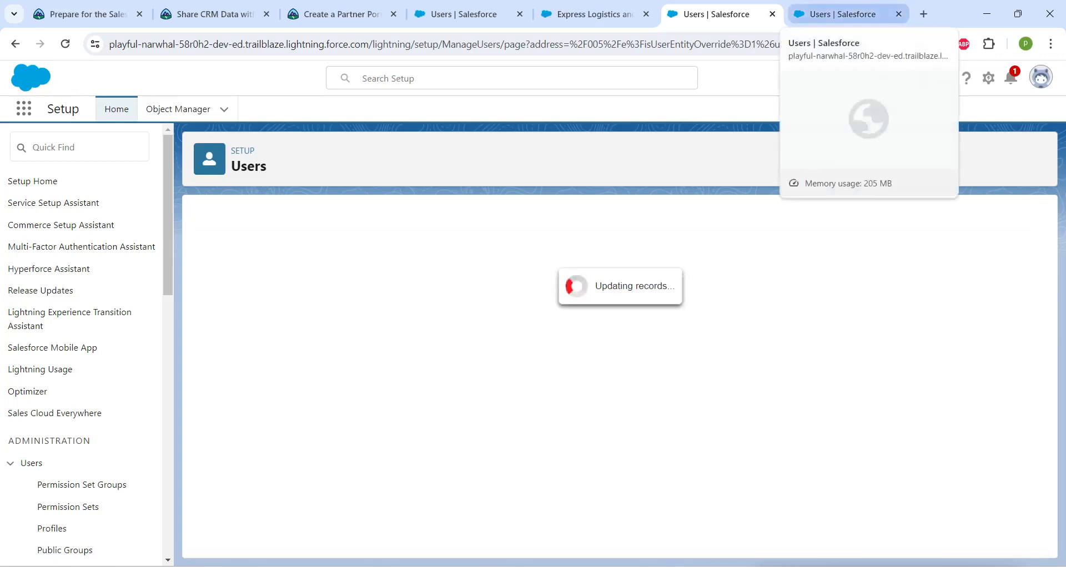
# Step: In the SVP, Operations contact's new user form, set the email domain to gmail.com and insert "hhhh" into the username's domain part
pyautogui.click(844, 14)
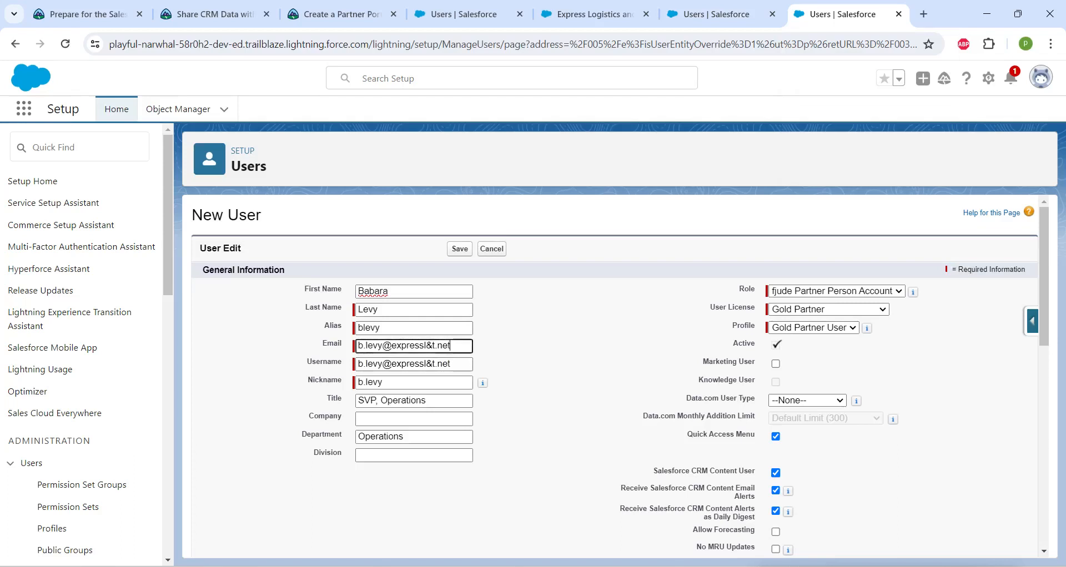
pyautogui.moveTo(451, 345); pyautogui.dragTo(391, 345)
pyautogui.write('gmail.com')
pyautogui.click(419, 363)
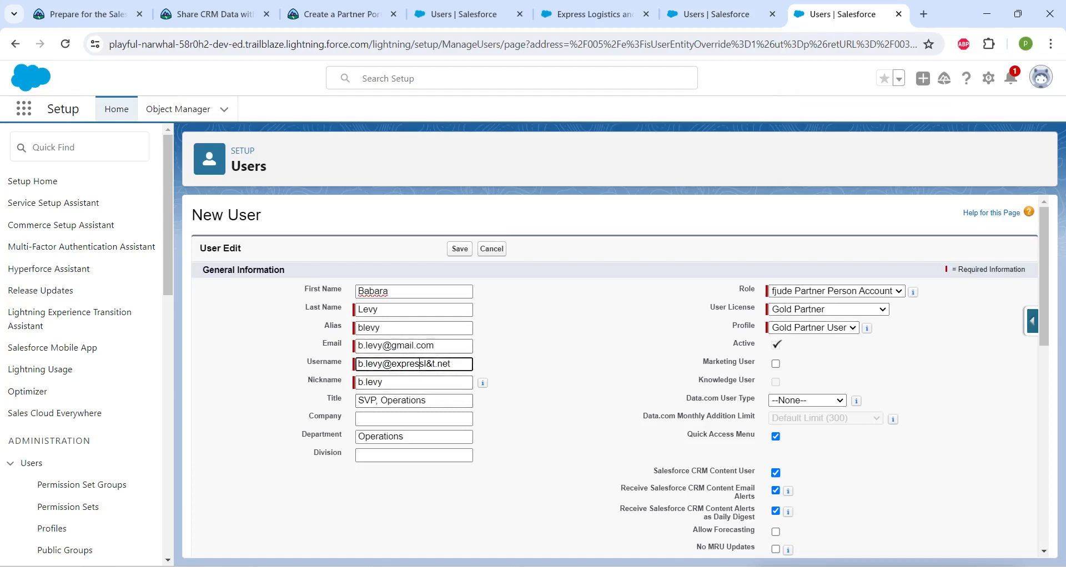
pyautogui.write('hhhh')
# Step: Set the SVP, Operations contact's user license to Partner Community with the Partner Community User profile
pyautogui.click(827, 309)
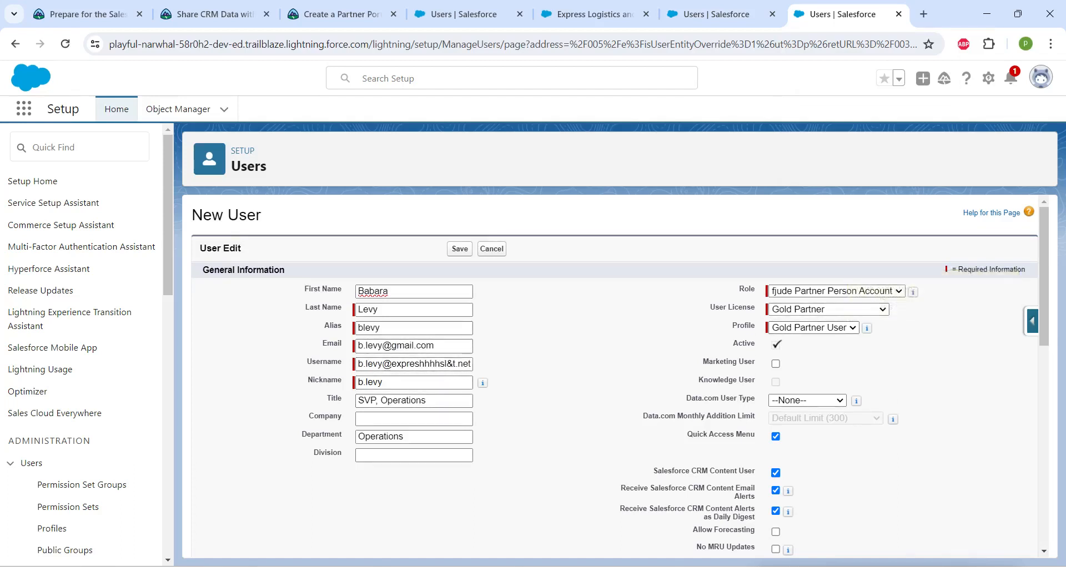
pyautogui.click(812, 333)
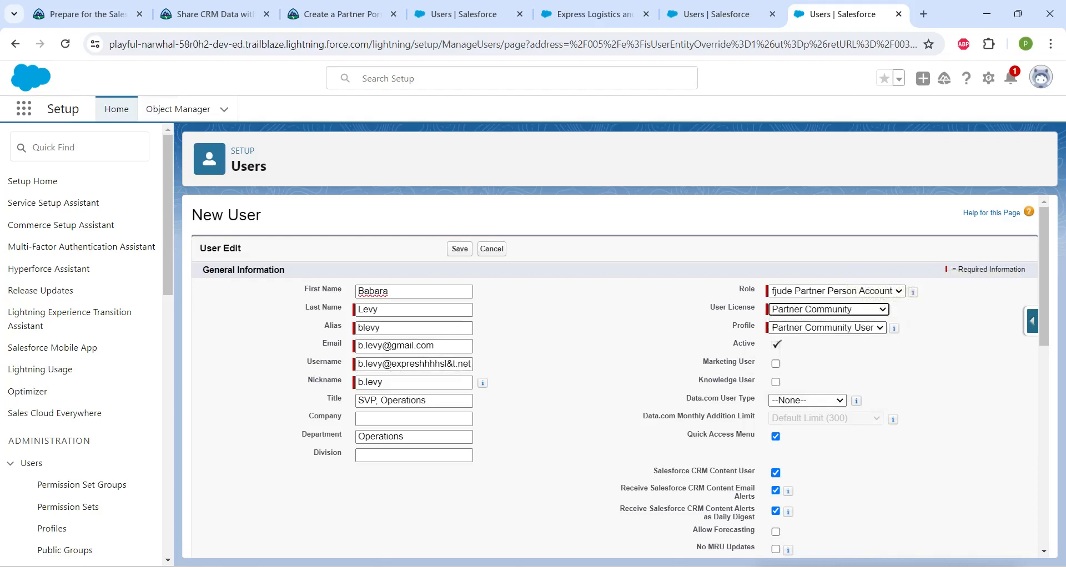
pyautogui.moveTo(622, 383); pyautogui.dragTo(577, 400)
pyautogui.scroll(-2, 577, 389)
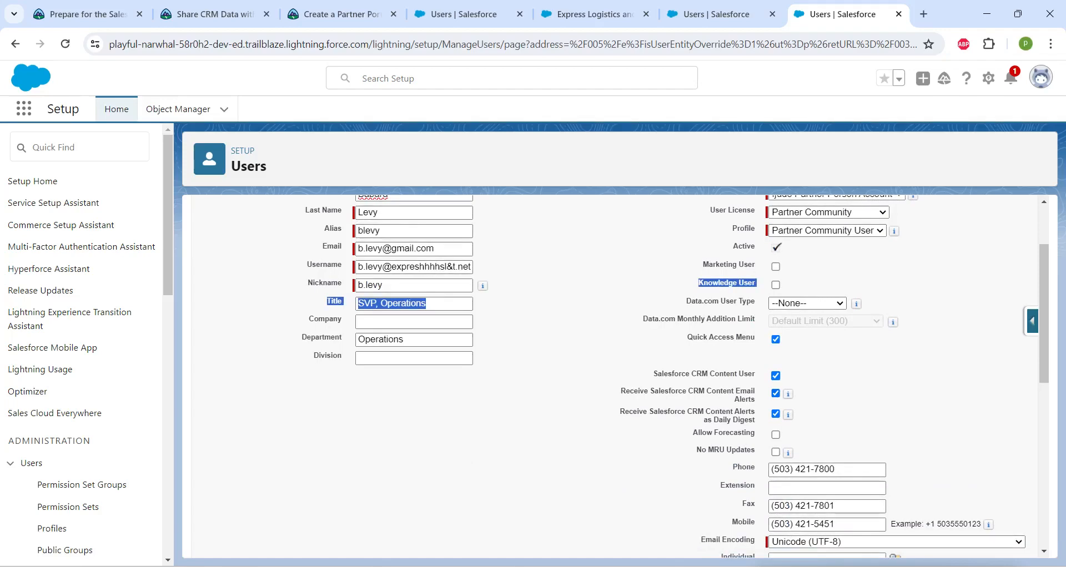
pyautogui.click(577, 389)
# Step: Turn off Salesforce CRM Content User and the content email alerts for the SVP's user, and save it, accepting the welcome email notice
pyautogui.click(775, 376)
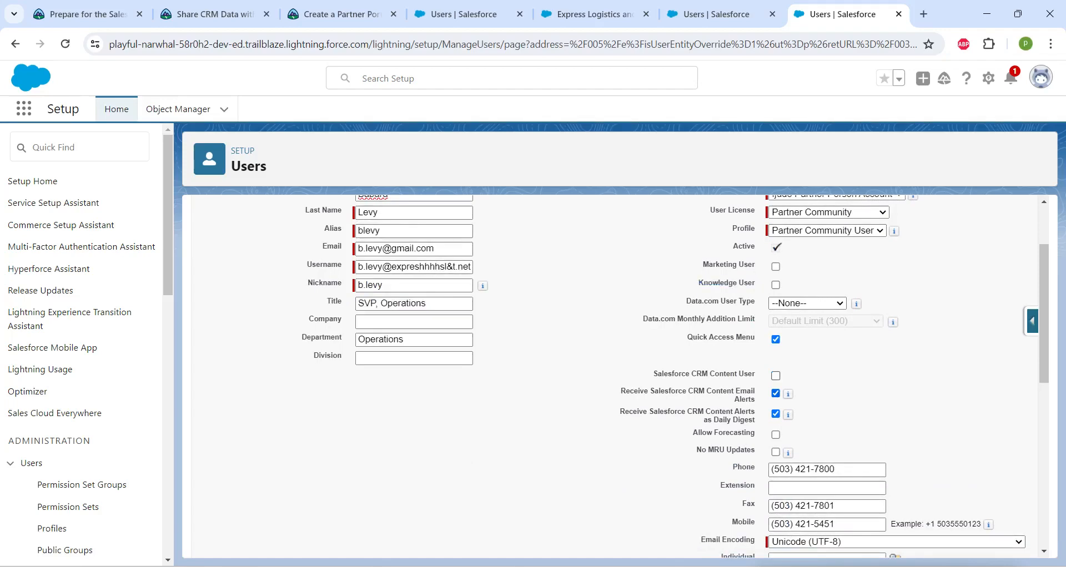
pyautogui.click(775, 394)
pyautogui.scroll(-10, 699, 283)
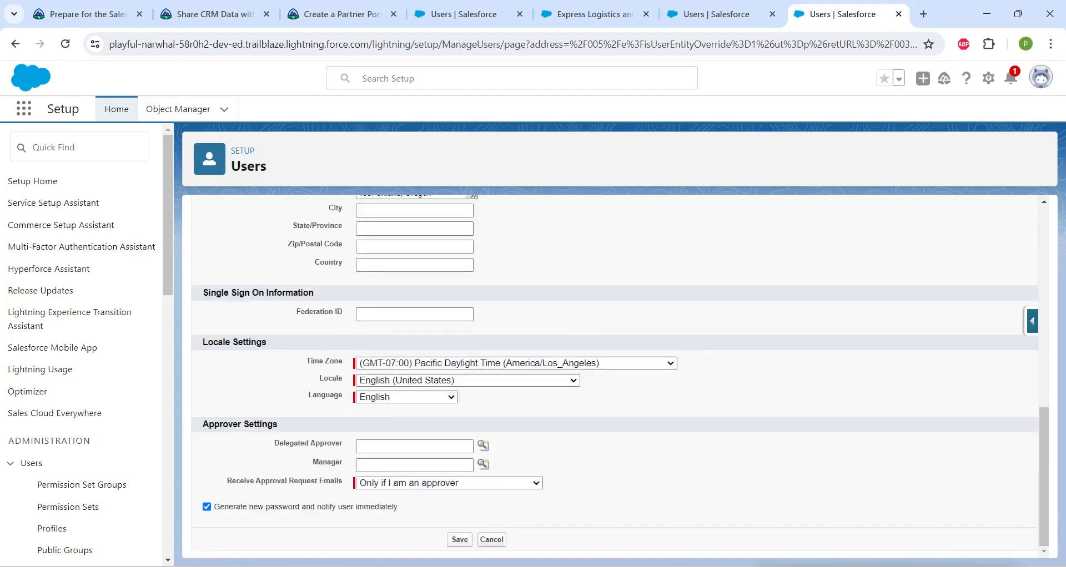
pyautogui.click(460, 540)
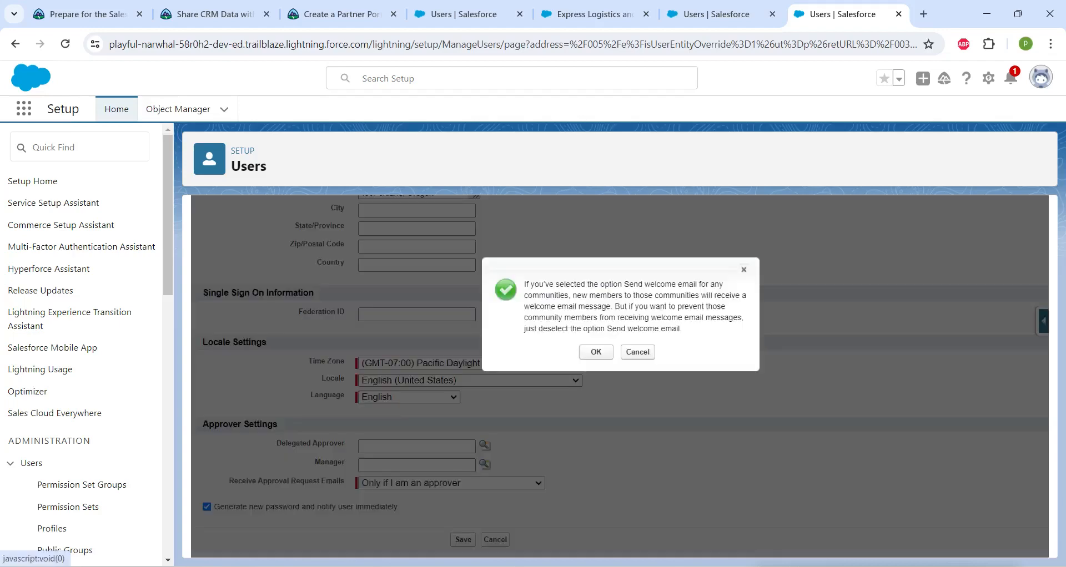
pyautogui.click(596, 352)
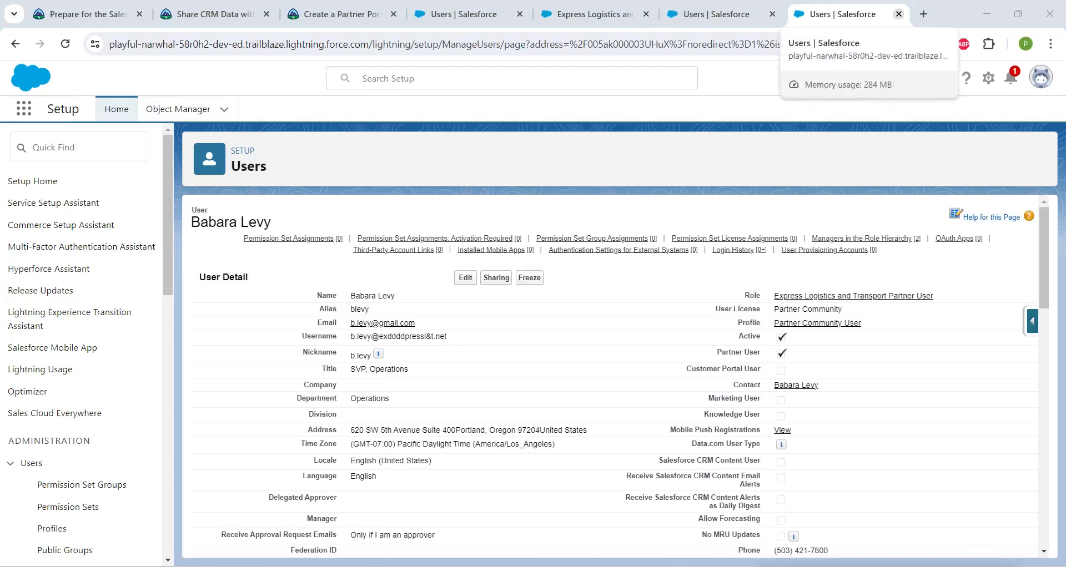
# Step: Close the two Express Logistics and Transport user tabs and return to the earlier Users setup tab
pyautogui.click(898, 14)
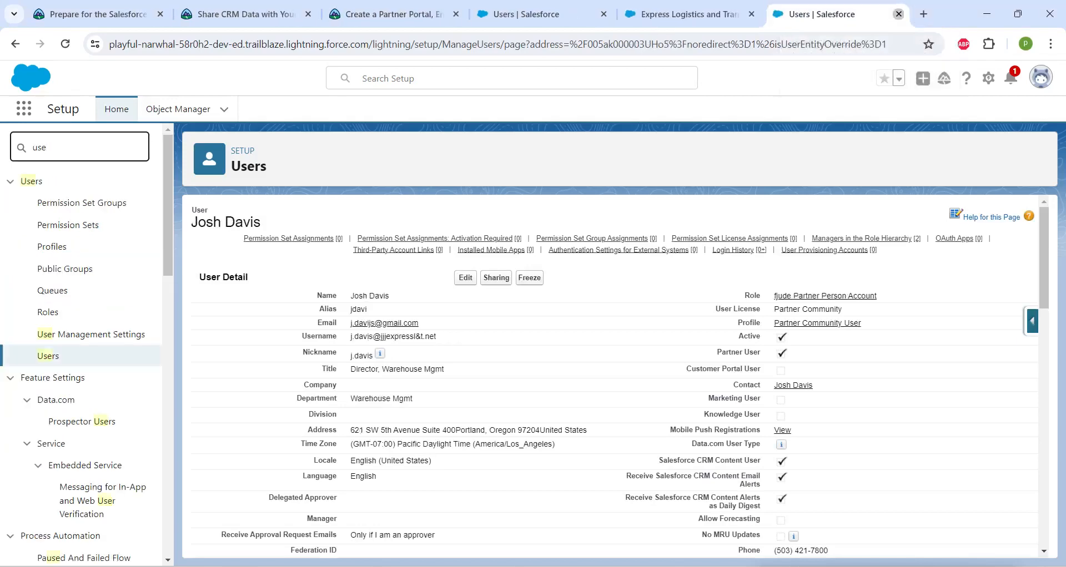
pyautogui.click(898, 14)
pyautogui.click(602, 14)
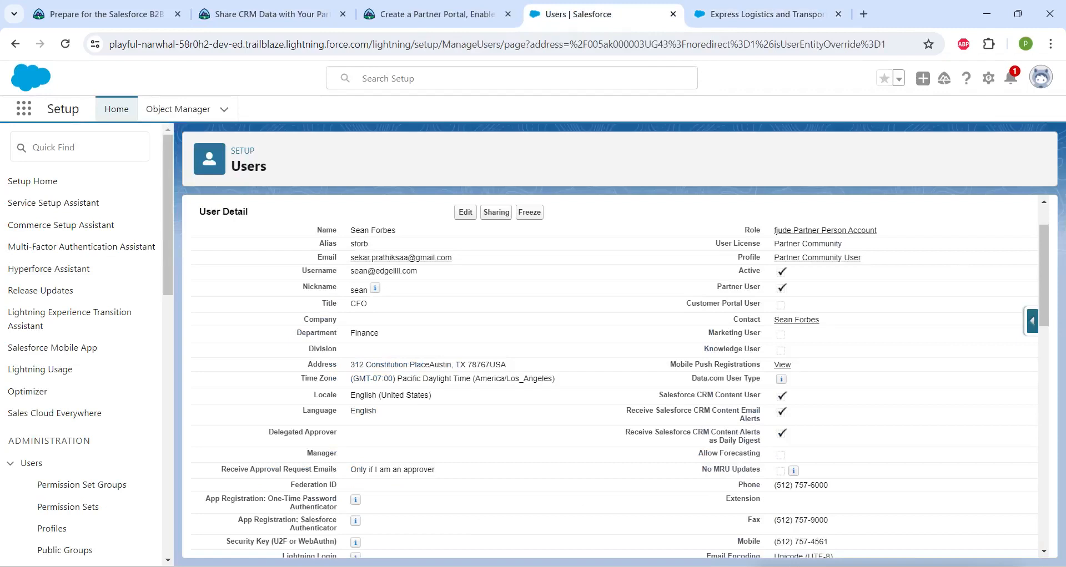
# Step: Search Setup for "digi", list all Digital Experiences sites and open the workspaces of the Ursa Major site
pyautogui.click(79, 147)
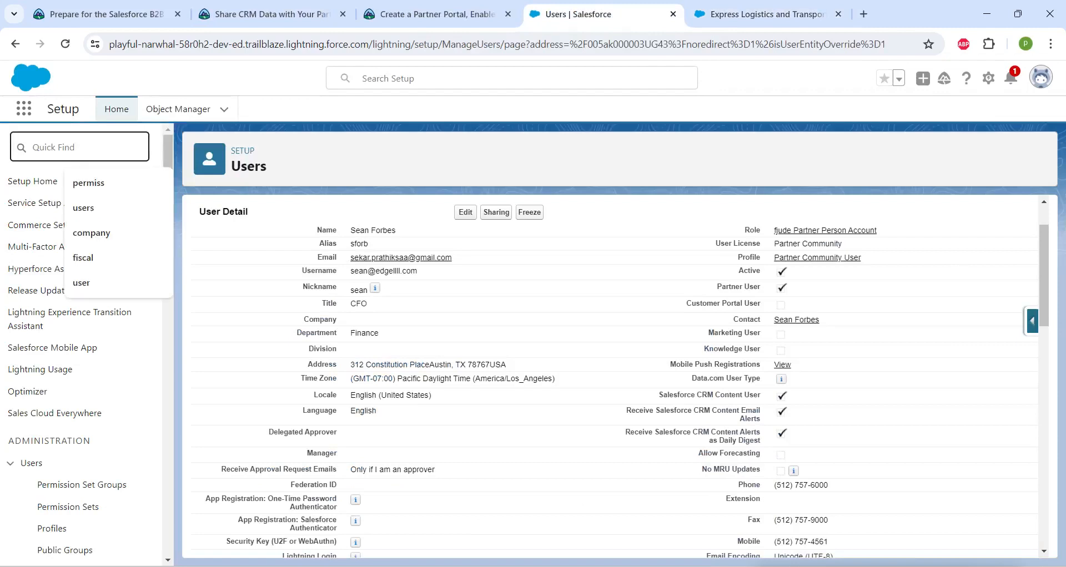
pyautogui.write('digi')
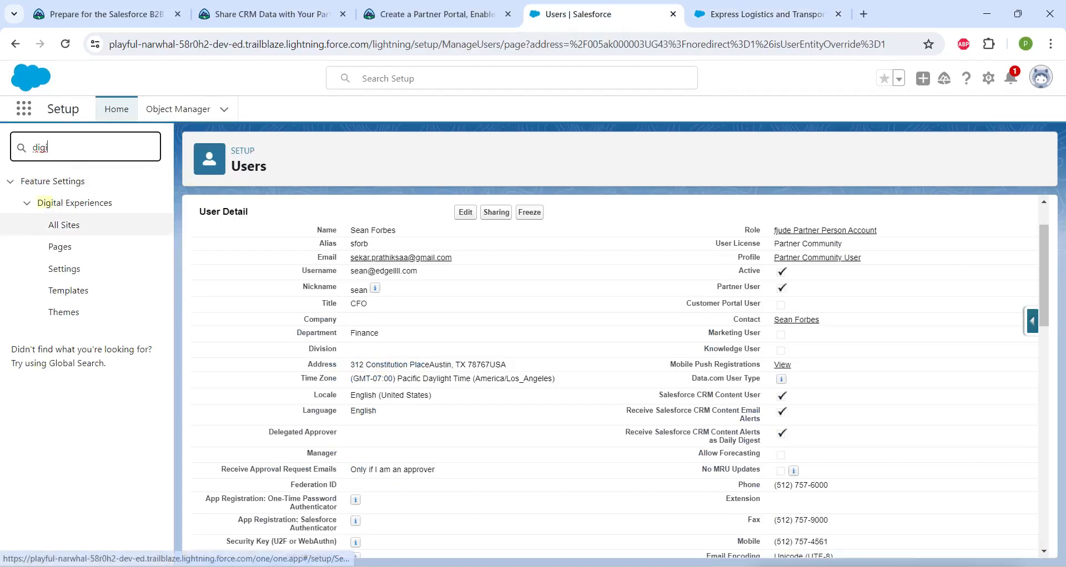
pyautogui.click(64, 225)
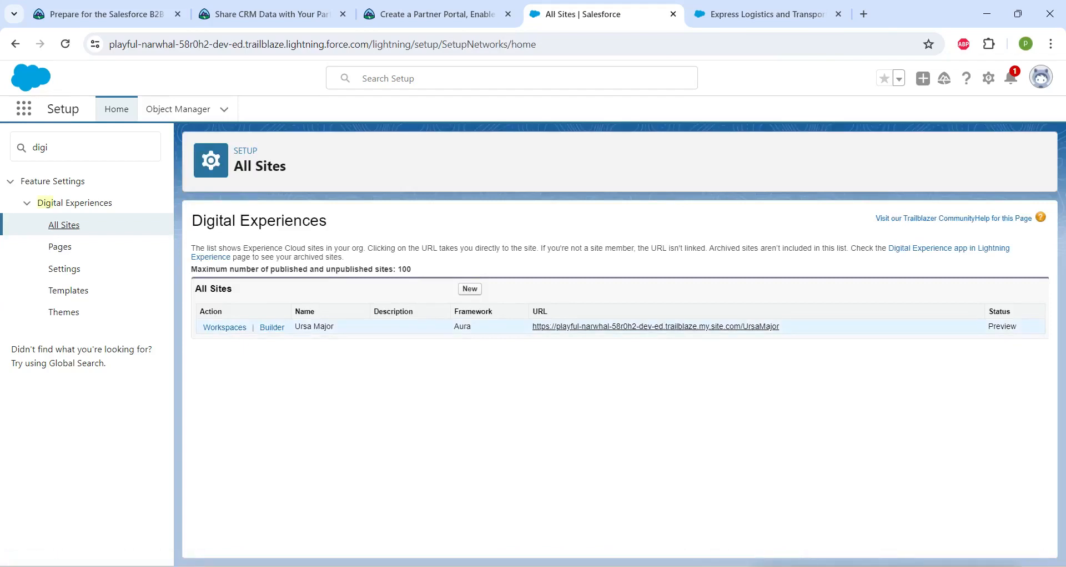
pyautogui.moveTo(294, 327); pyautogui.dragTo(334, 327)
pyautogui.click(227, 329)
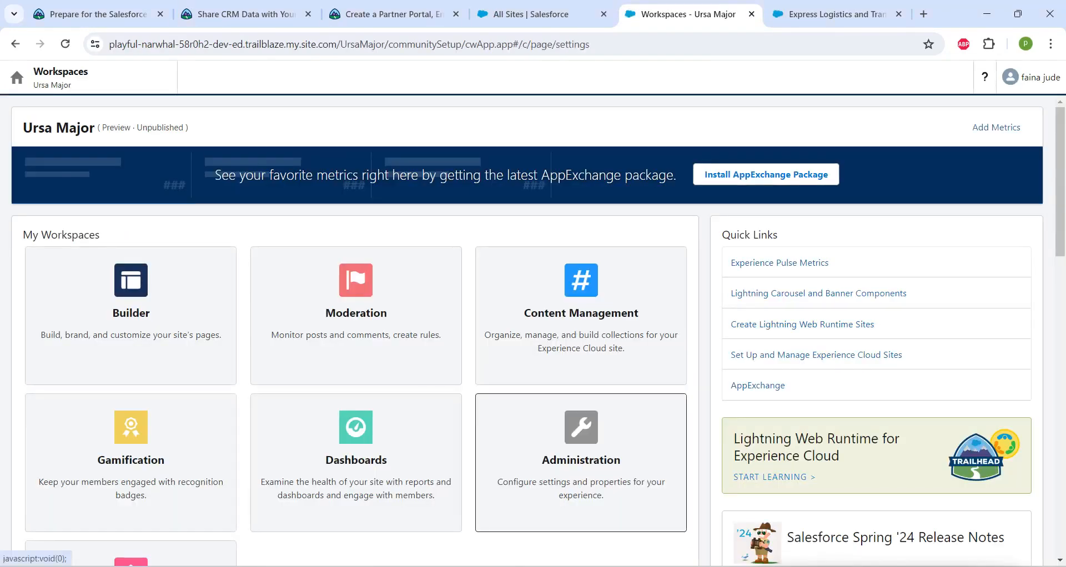
# Step: Open the member settings in Ursa Major's Administration workspace and set the profile search to All
pyautogui.click(581, 445)
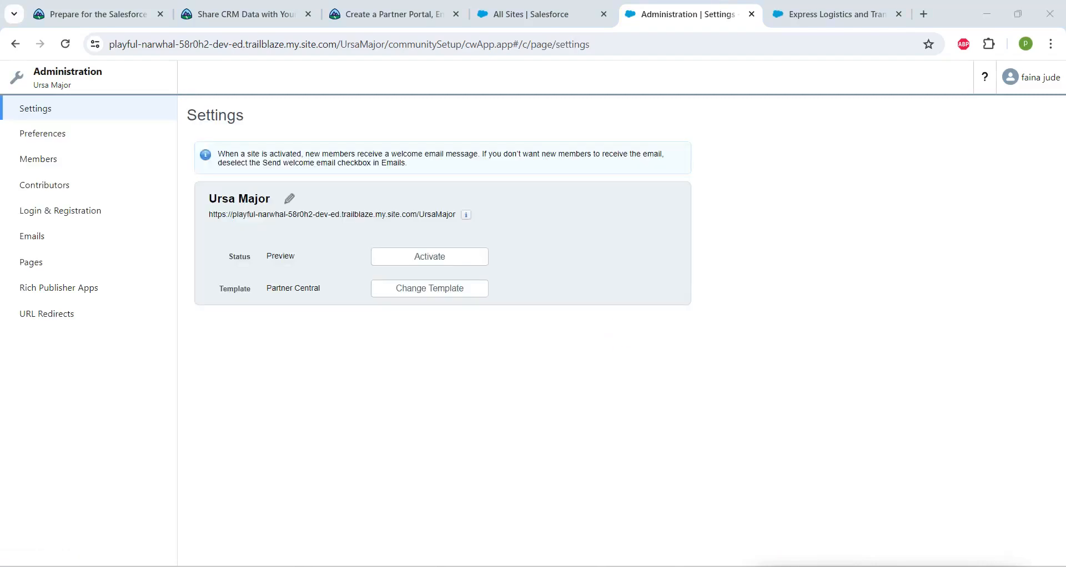
pyautogui.click(39, 159)
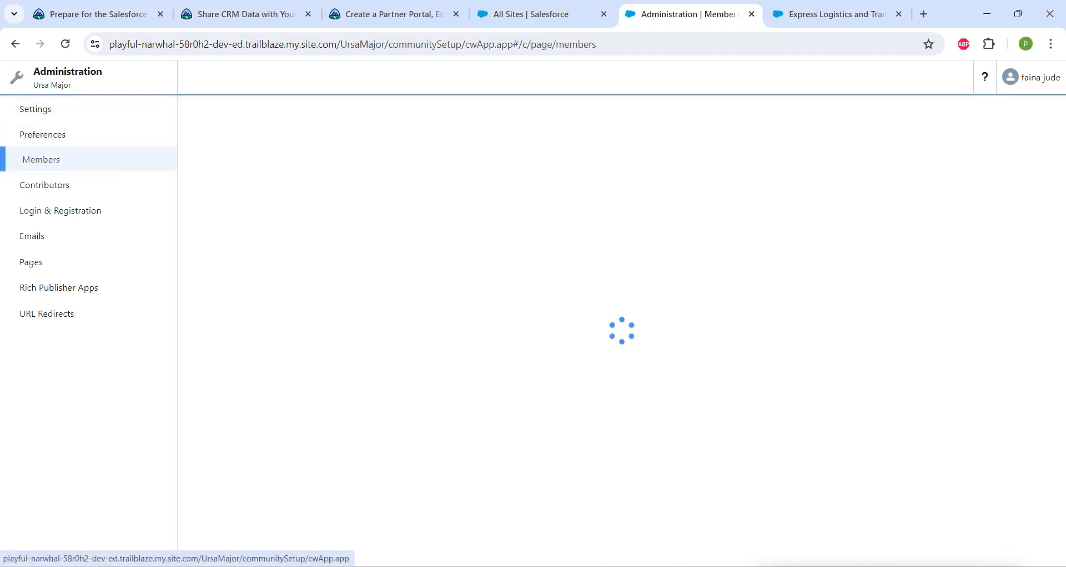
pyautogui.click(252, 230)
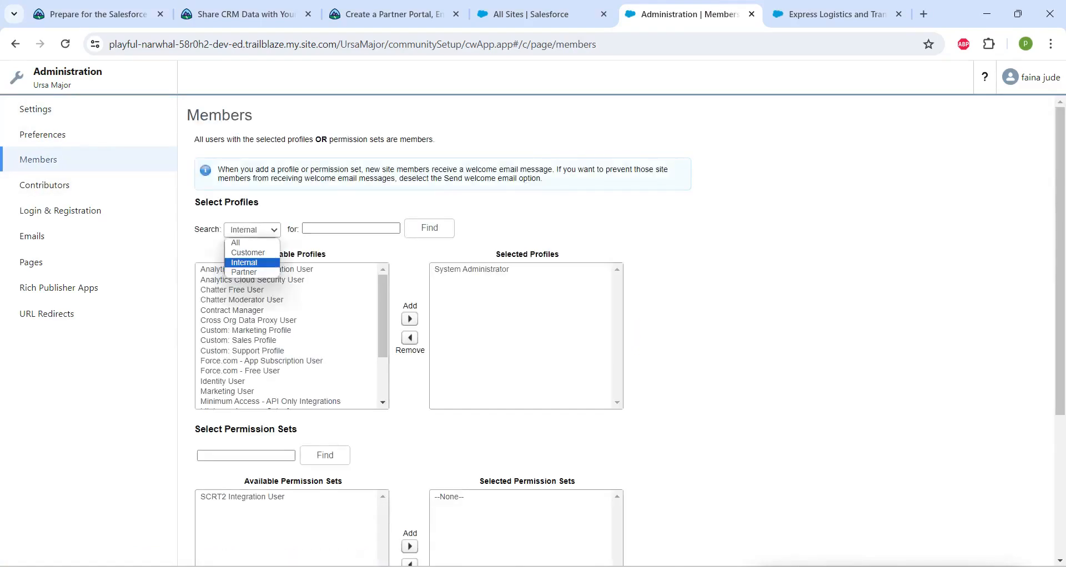
pyautogui.click(236, 244)
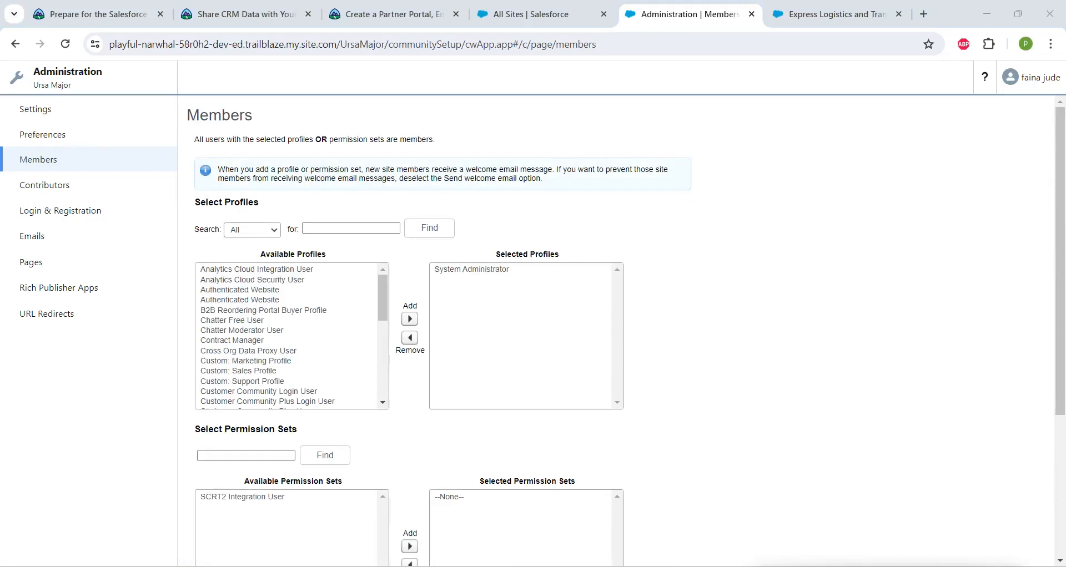
# Step: Add the Partner Community User and Customer Community User profiles to Ursa Major's members and save the membership
pyautogui.scroll(-4, 292, 336)
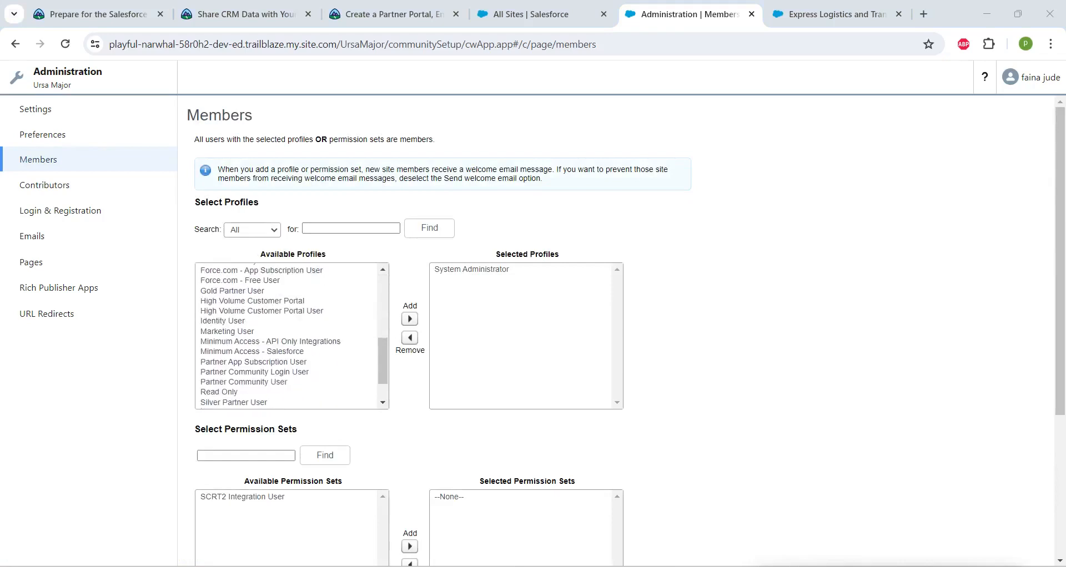
pyautogui.click(244, 381)
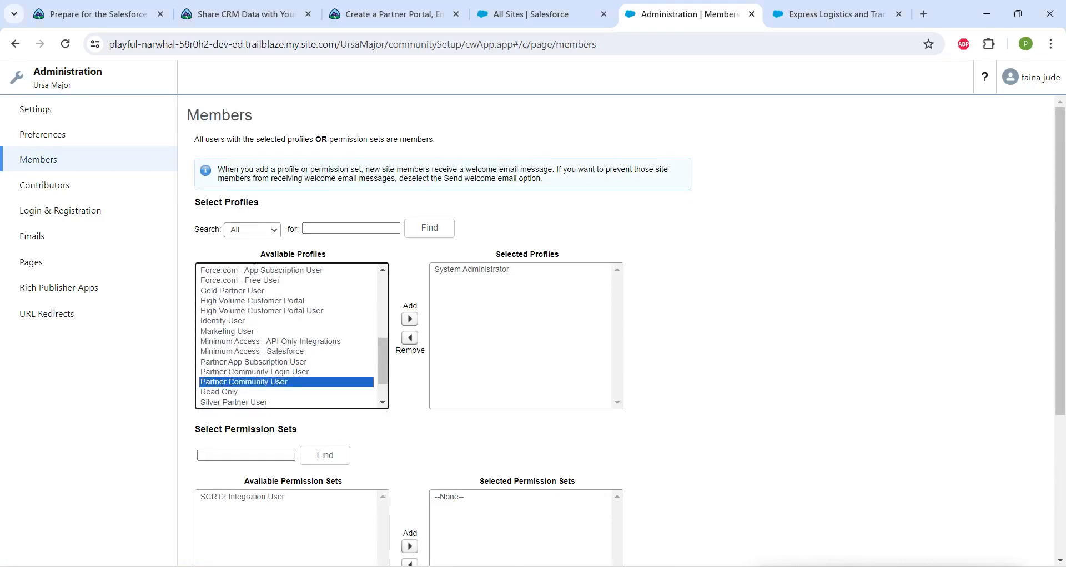
pyautogui.click(409, 318)
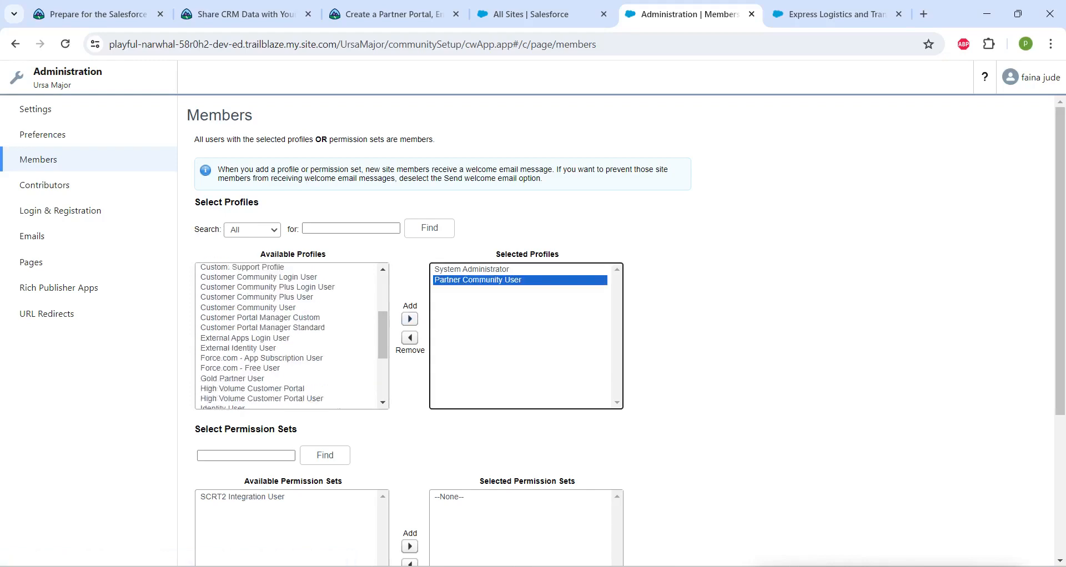
pyautogui.scroll(2, 292, 336)
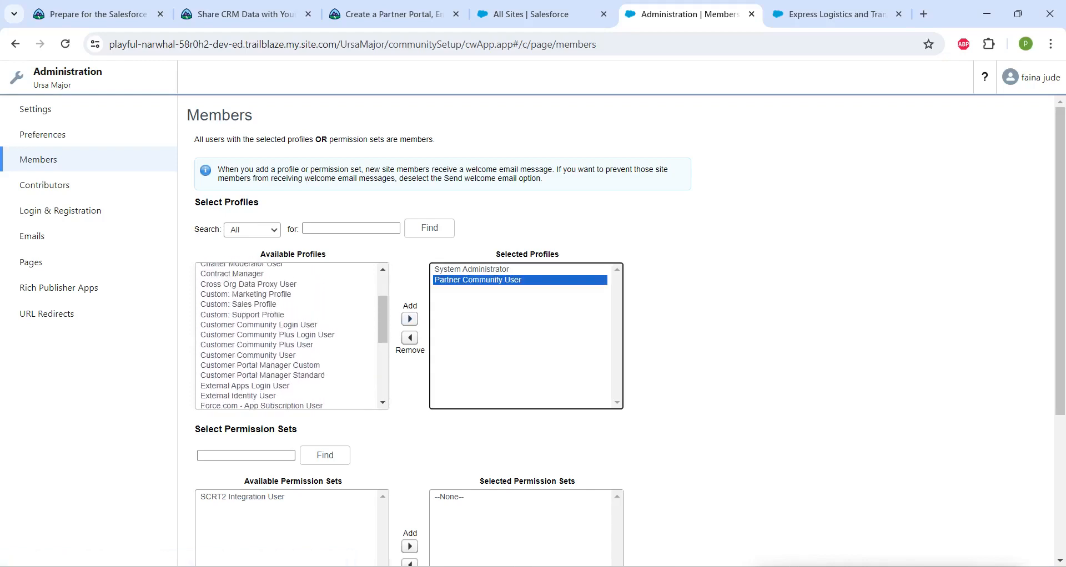
pyautogui.click(248, 356)
pyautogui.click(409, 319)
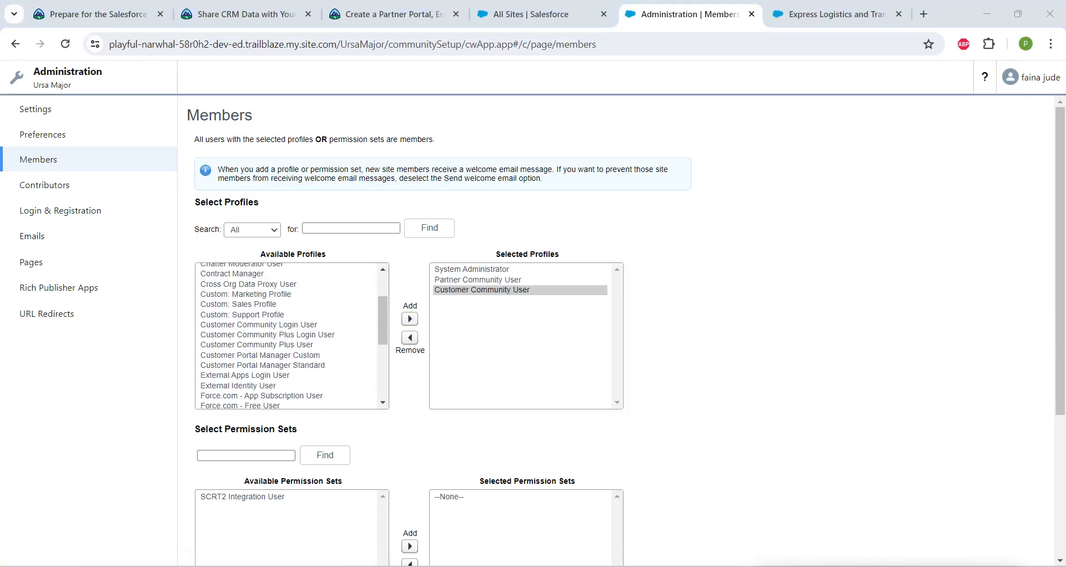
pyautogui.scroll(-4, 616, 330)
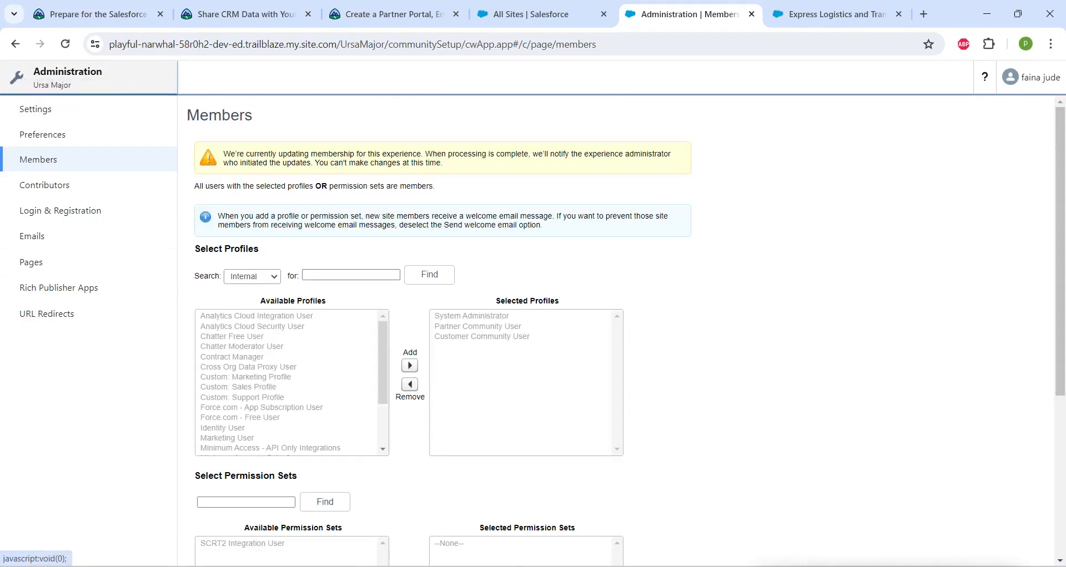
# Step: Open Ursa Major in Experience Builder, dismiss the welcome tour and publish the site
pyautogui.click(67, 78)
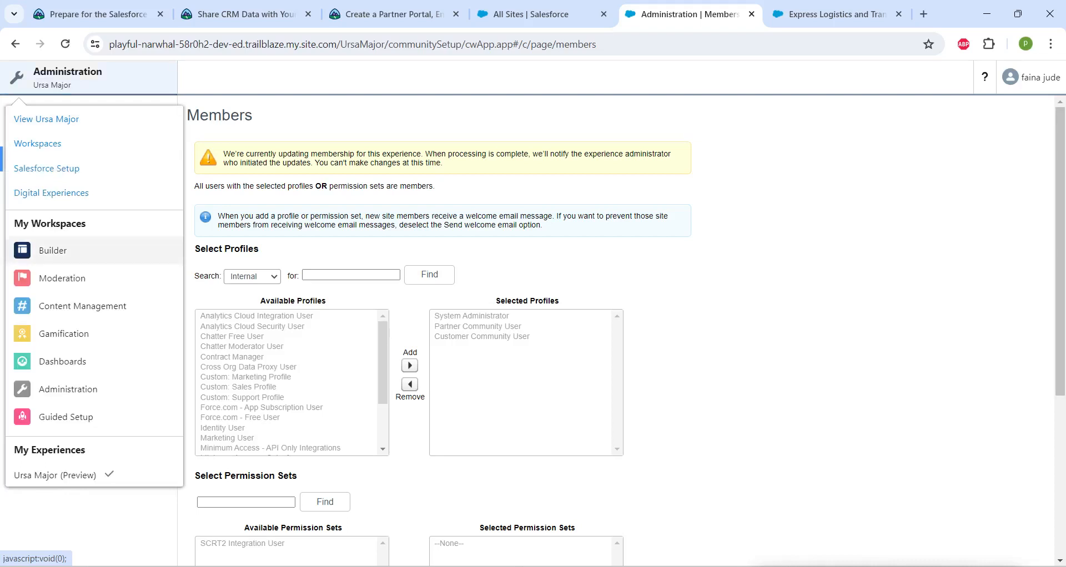
pyautogui.click(52, 250)
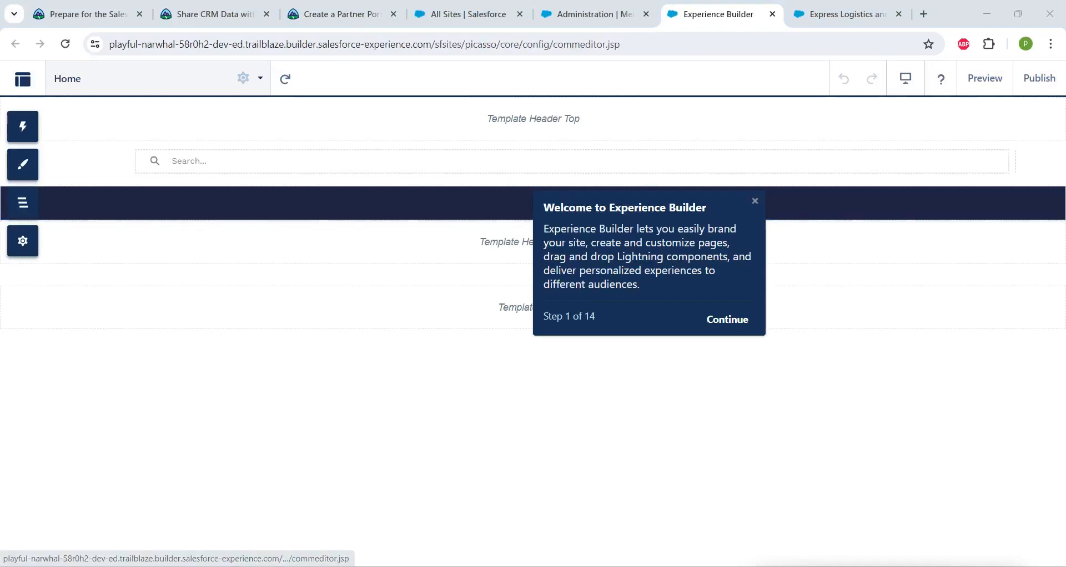
pyautogui.press('Escape')
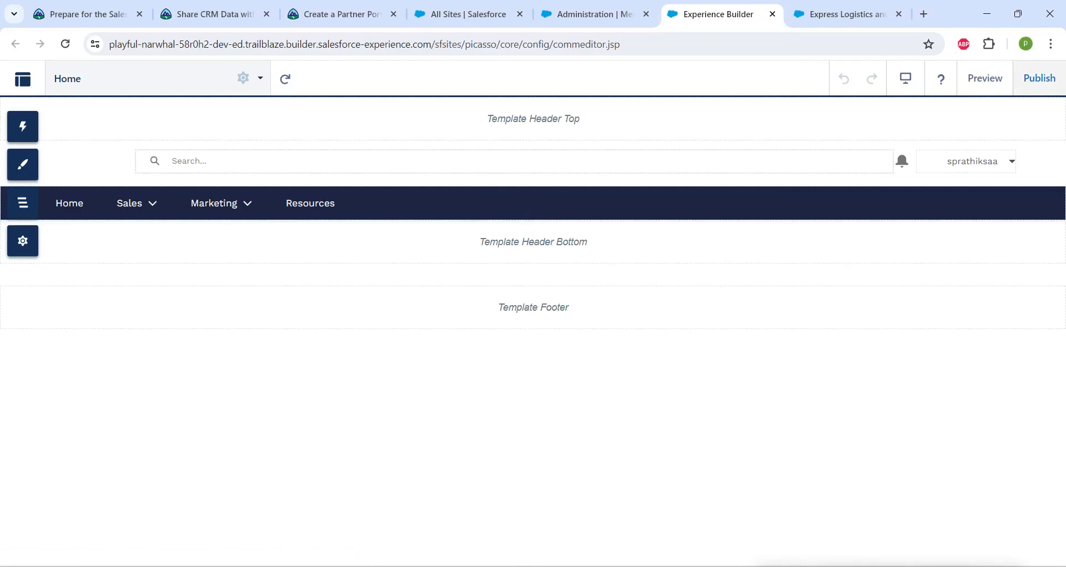
pyautogui.click(1039, 78)
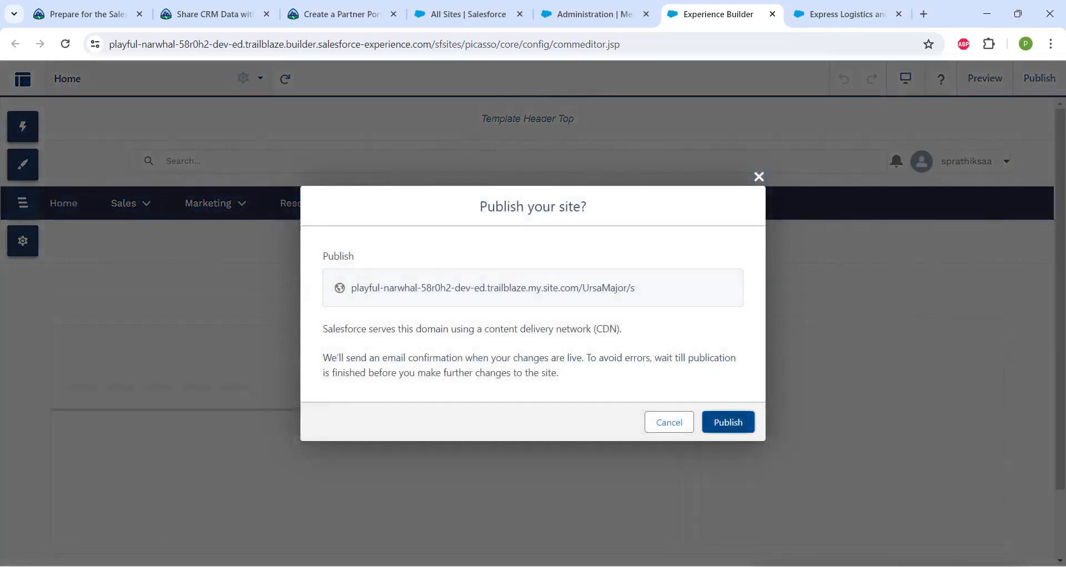
pyautogui.press('Return')
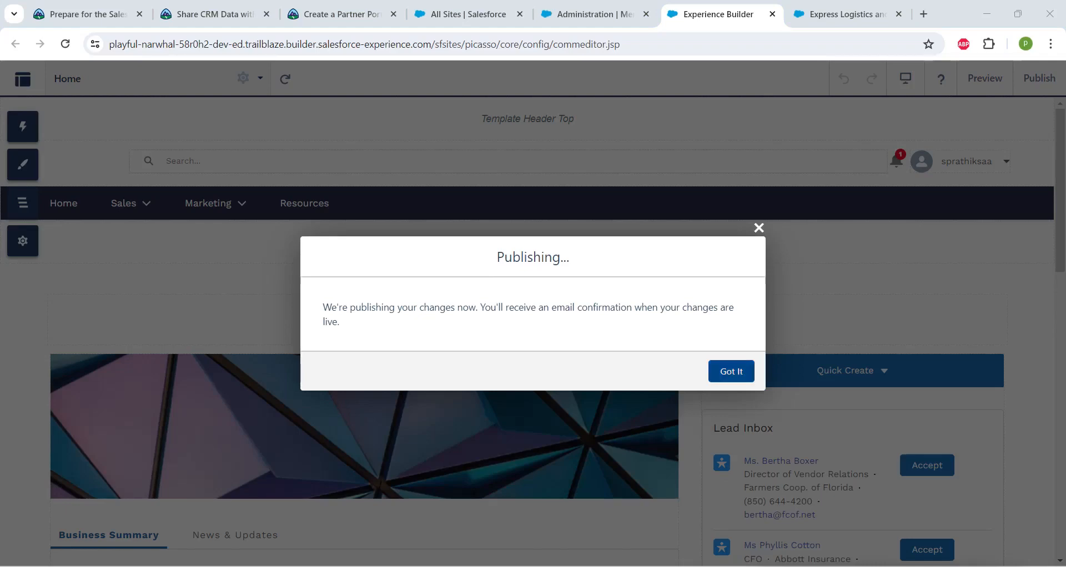
pyautogui.press('Return')
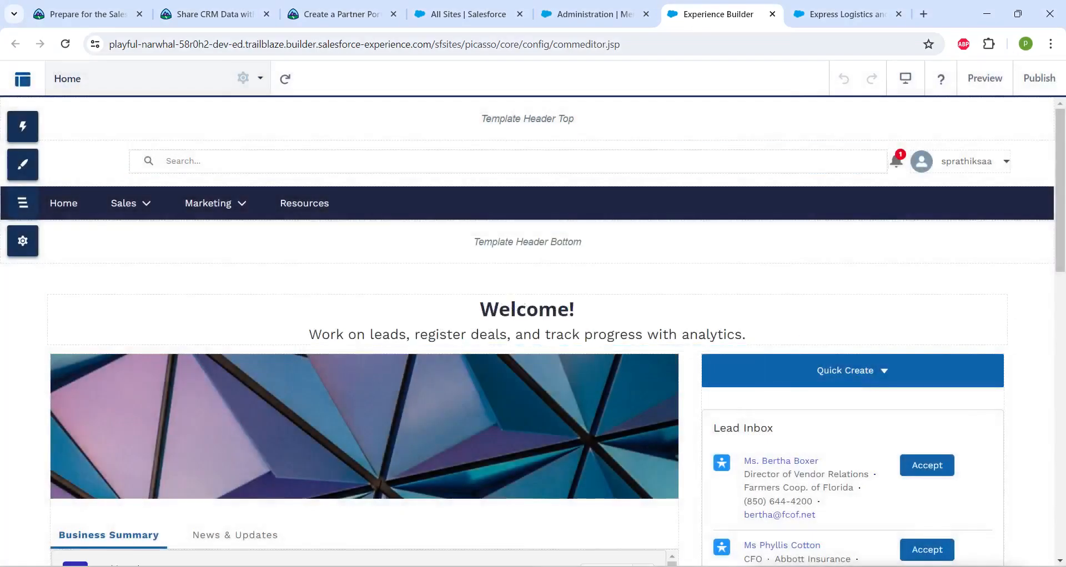
# Step: Go to Ursa Major's Administration workspace and activate the site in its settings
pyautogui.click(22, 78)
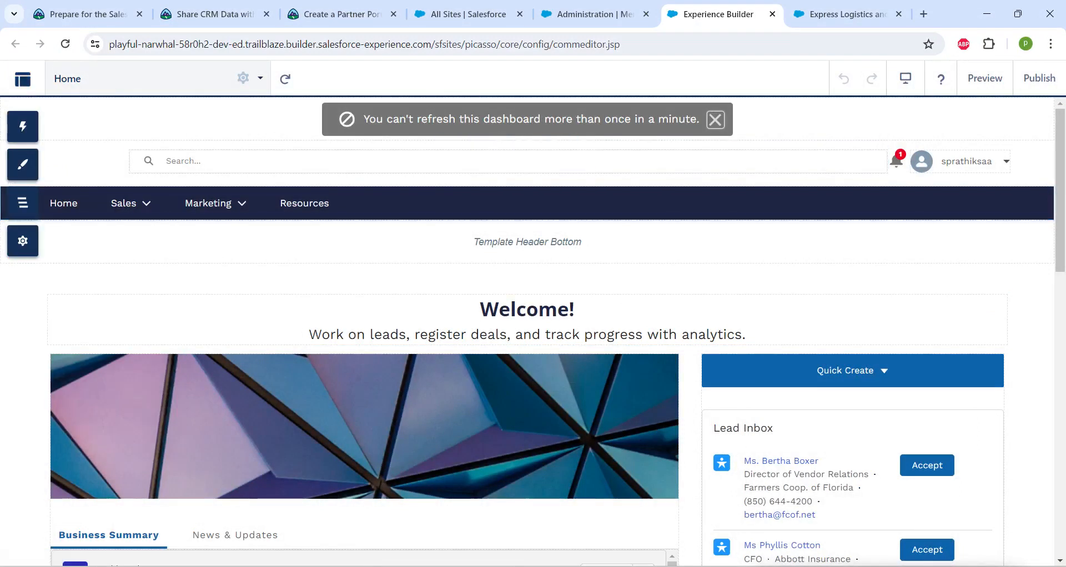
pyautogui.click(715, 119)
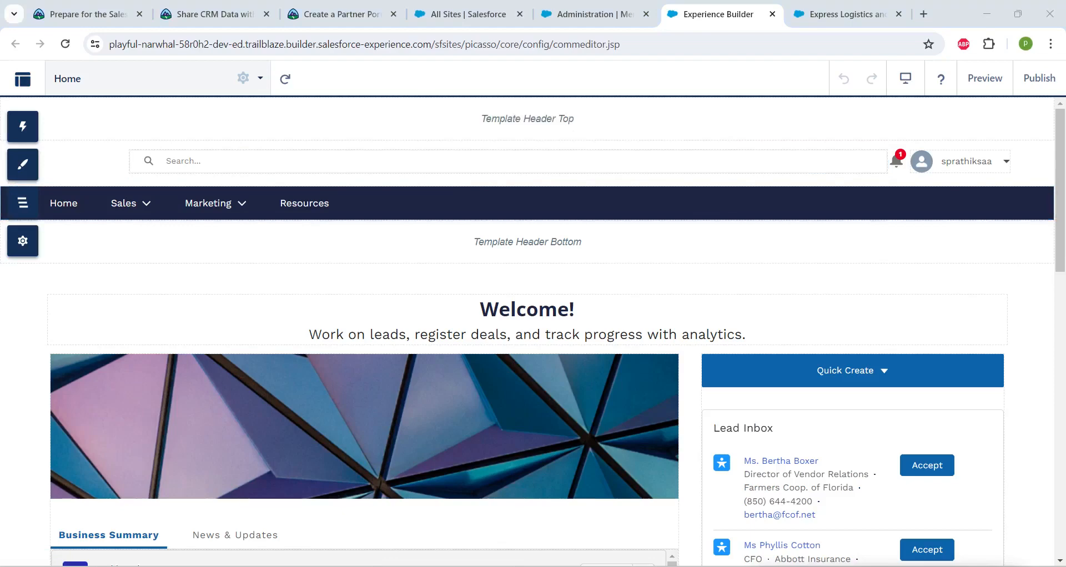
pyautogui.click(22, 79)
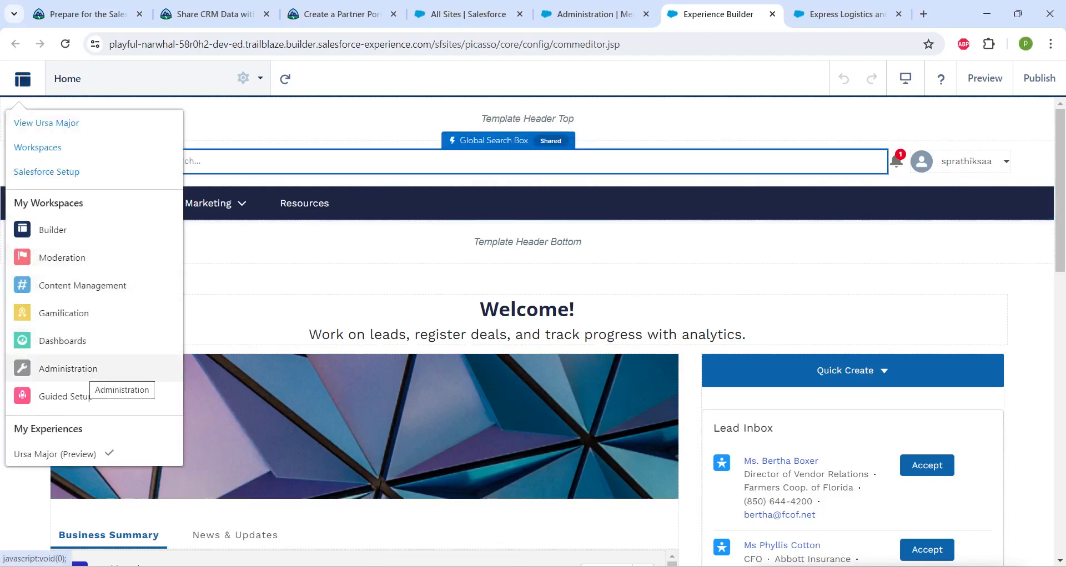
pyautogui.click(68, 368)
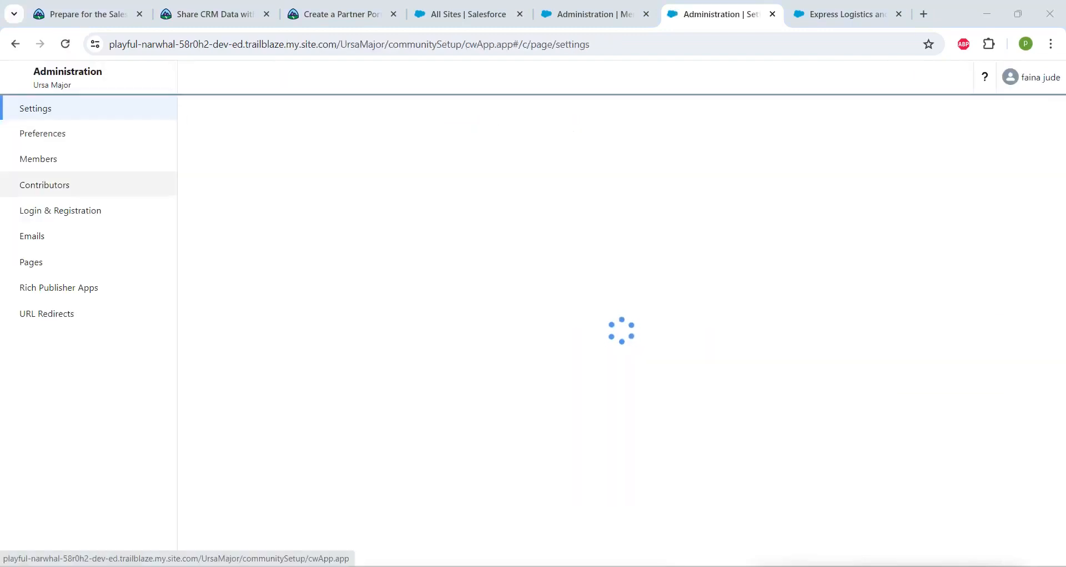
pyautogui.click(41, 160)
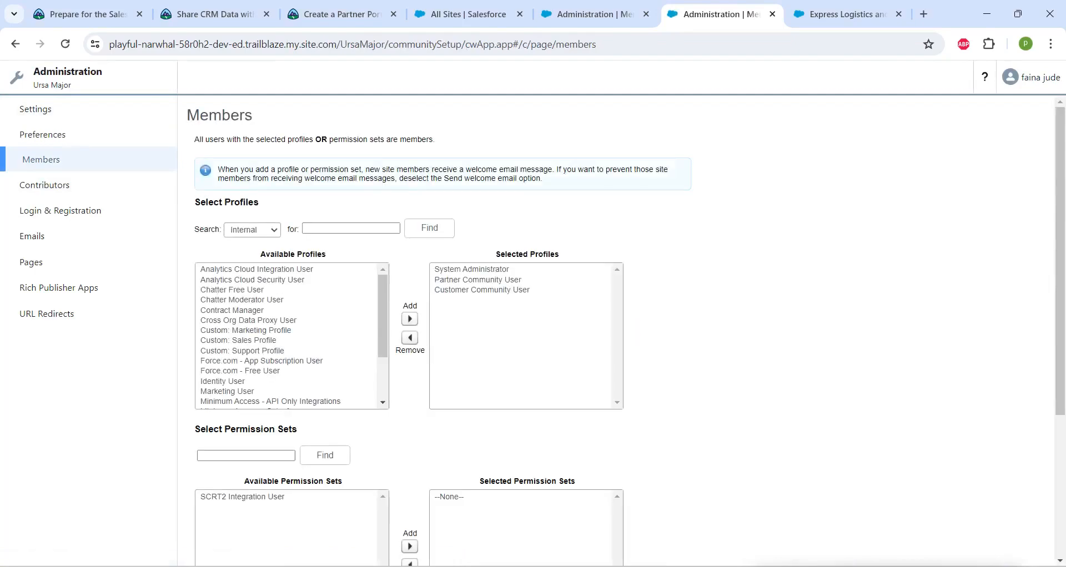
pyautogui.click(38, 109)
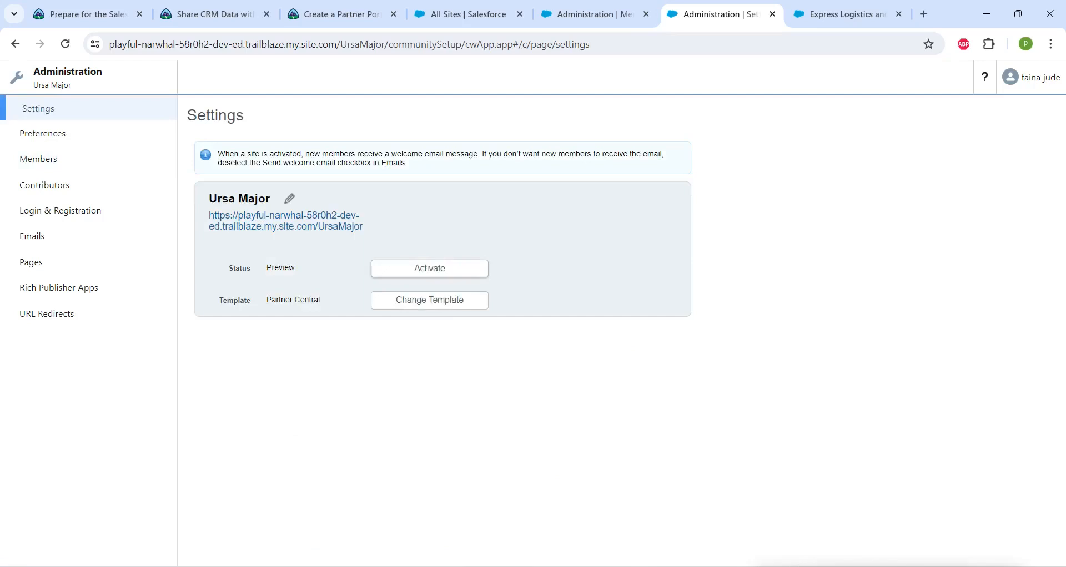
pyautogui.click(430, 268)
pyautogui.click(590, 145)
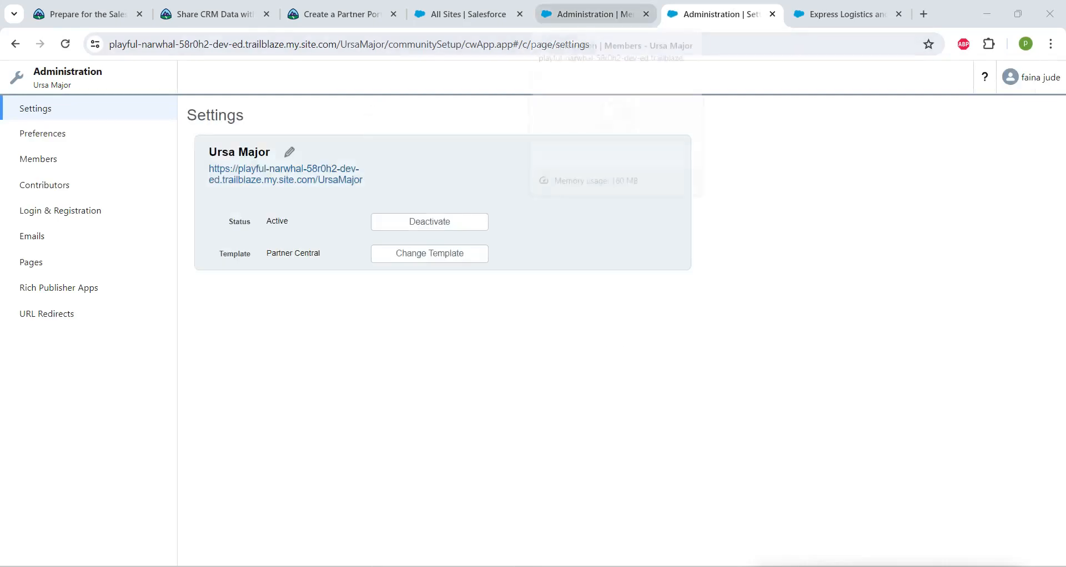
# Step: Return to Trailhead, verify the partner portal step, and reload the Share CRM Data with Your Partners project overview
pyautogui.click(594, 14)
pyautogui.click(338, 14)
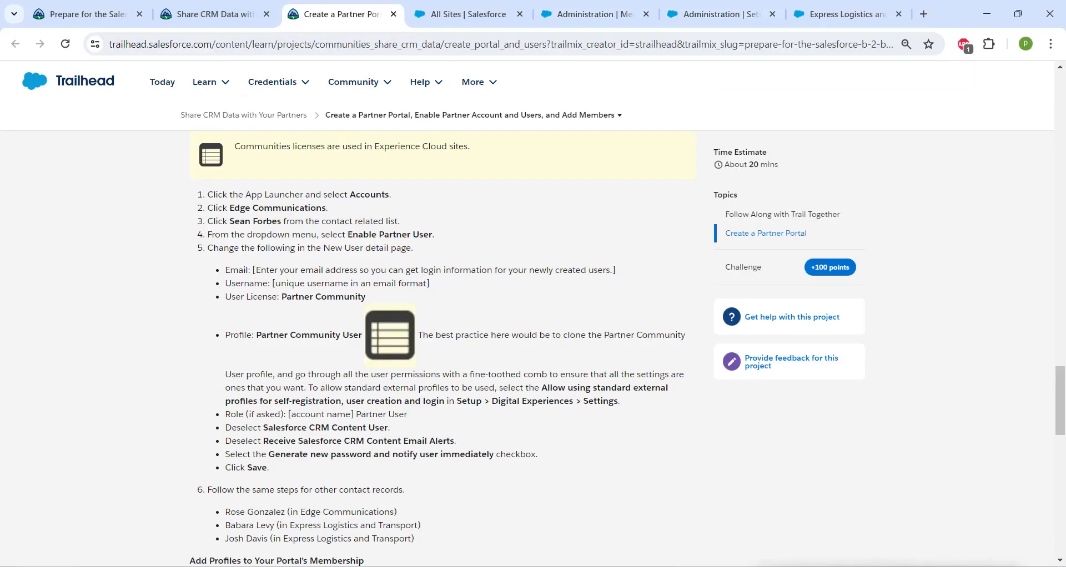
pyautogui.scroll(-15, 533, 333)
pyautogui.scroll(4, 533, 333)
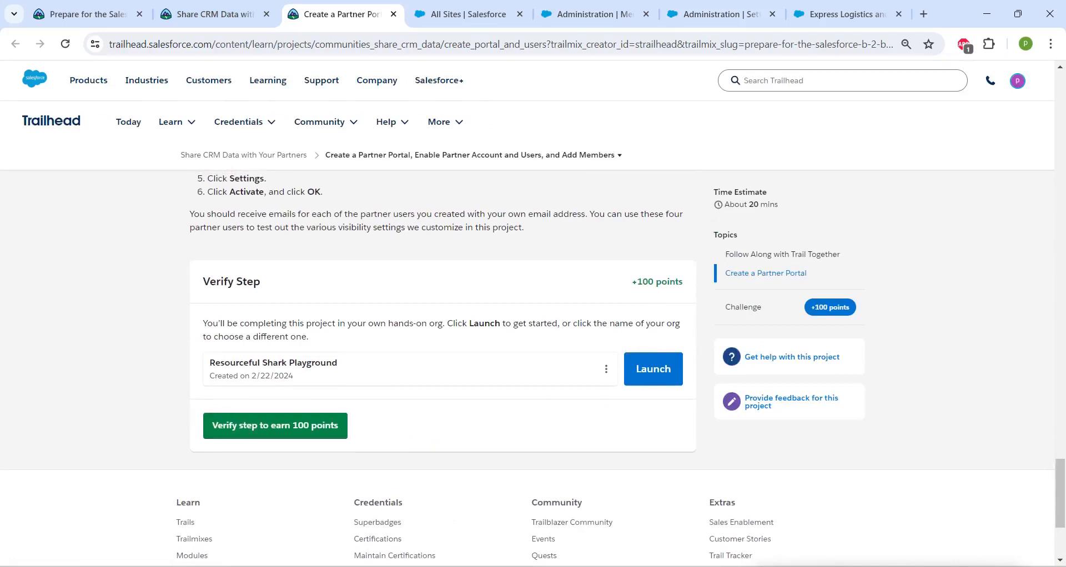
pyautogui.click(274, 425)
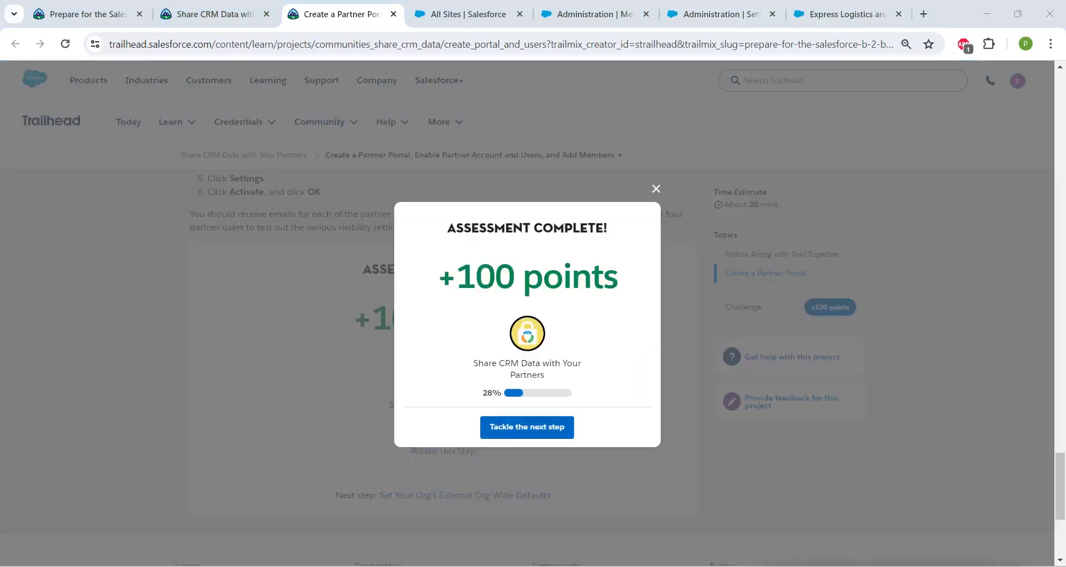
pyautogui.click(211, 13)
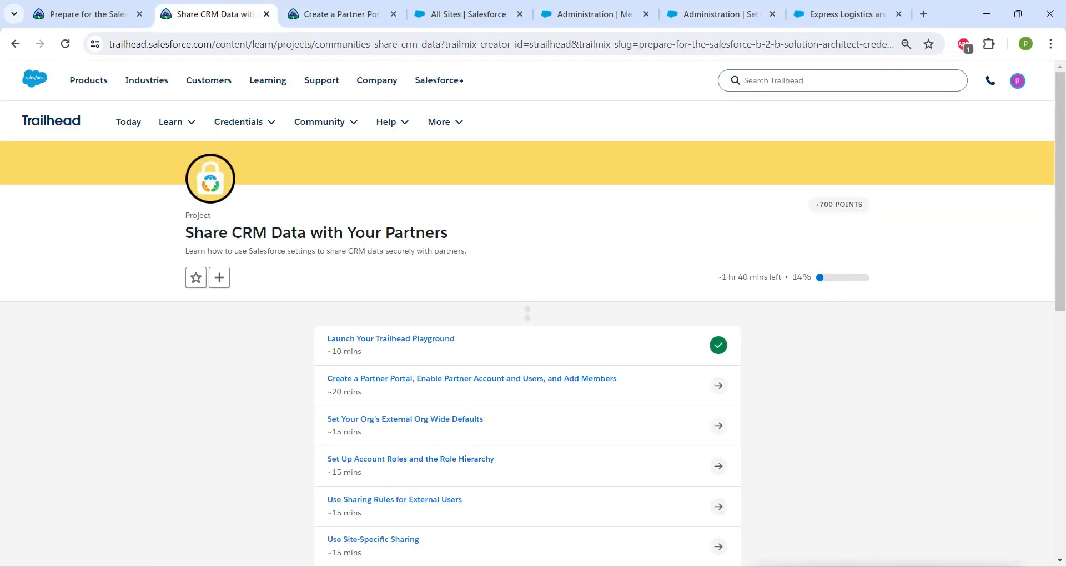
pyautogui.click(65, 43)
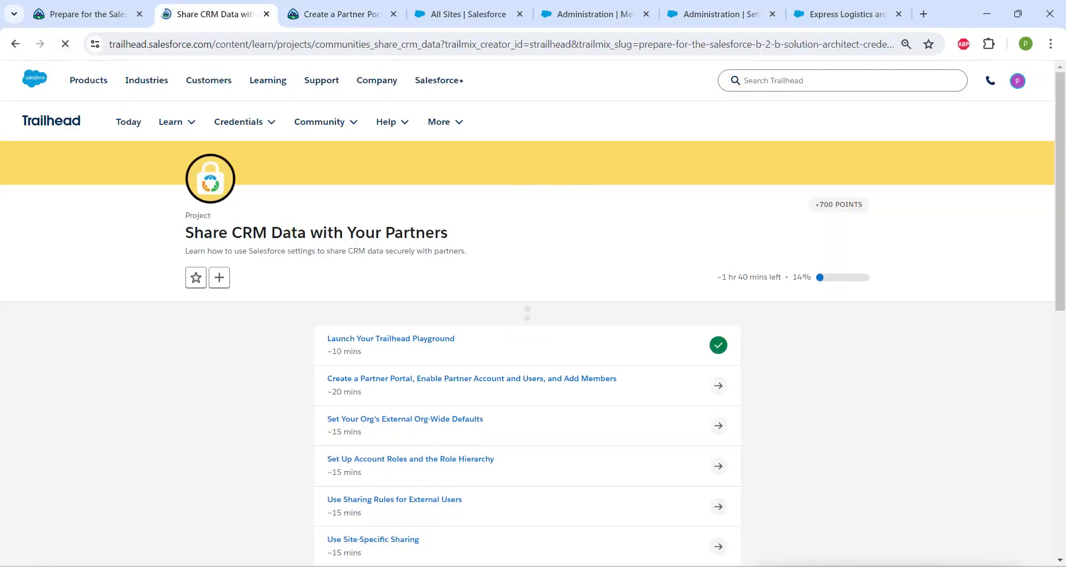